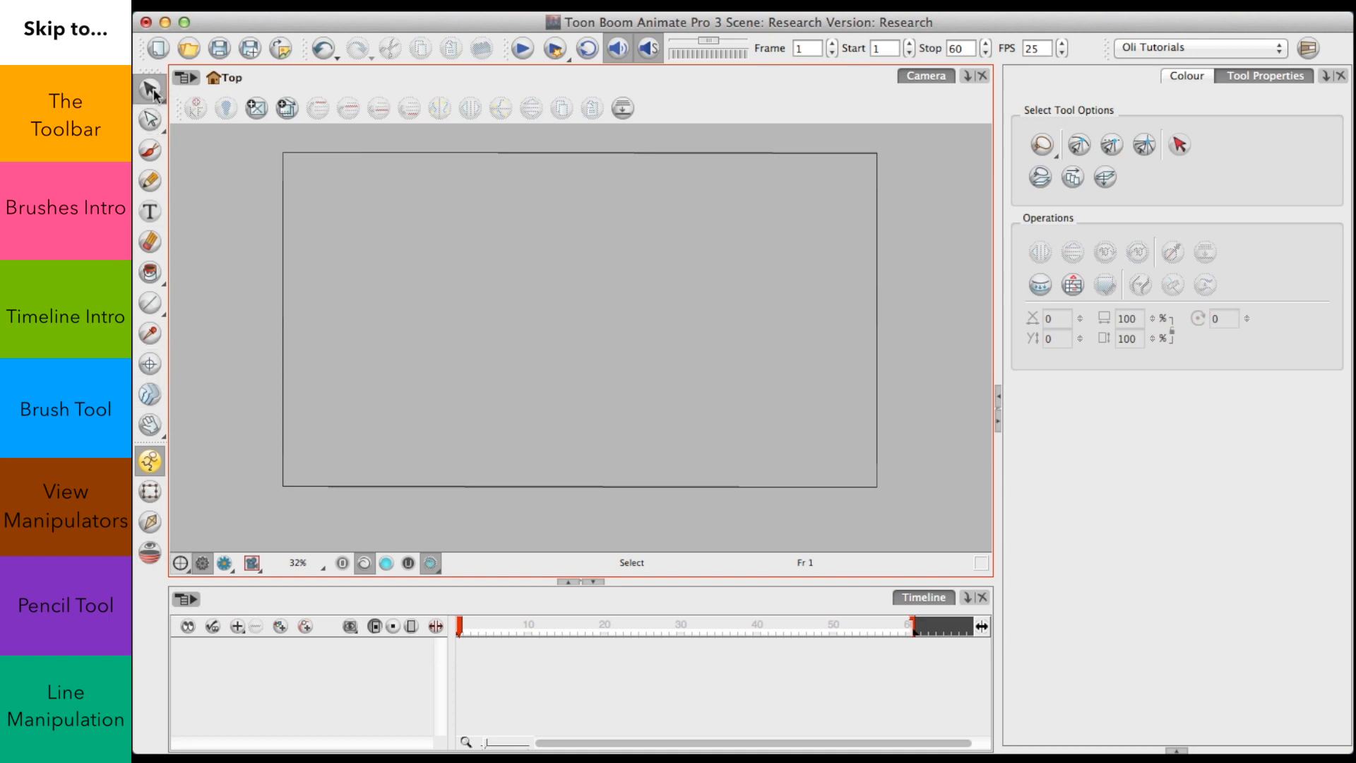
# Step: Examine the Select, Contour Editor and Paint tools in the toolbar and the tool variants grouped under them
pyautogui.moveTo(162, 77); pyautogui.dragTo(162, 144)
pyautogui.moveTo(469, 209)
pyautogui.mouseDown()
pyautogui.moveTo(396, 339)
pyautogui.moveTo(628, 274)
pyautogui.mouseUp()
pyautogui.moveTo(655, 219)
pyautogui.mouseDown()
pyautogui.moveTo(426, 290)
pyautogui.moveTo(526, 452)
pyautogui.moveTo(672, 417)
pyautogui.mouseUp()
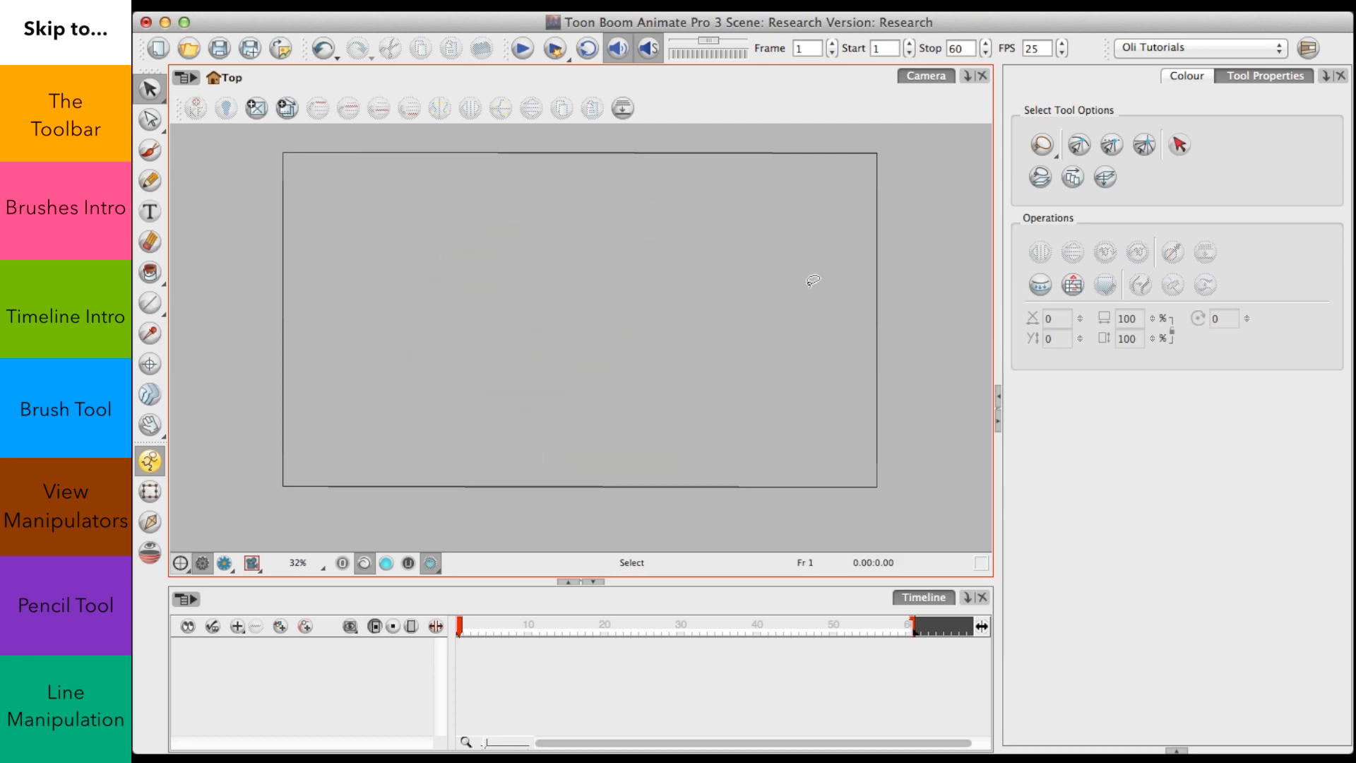
pyautogui.click(155, 123)
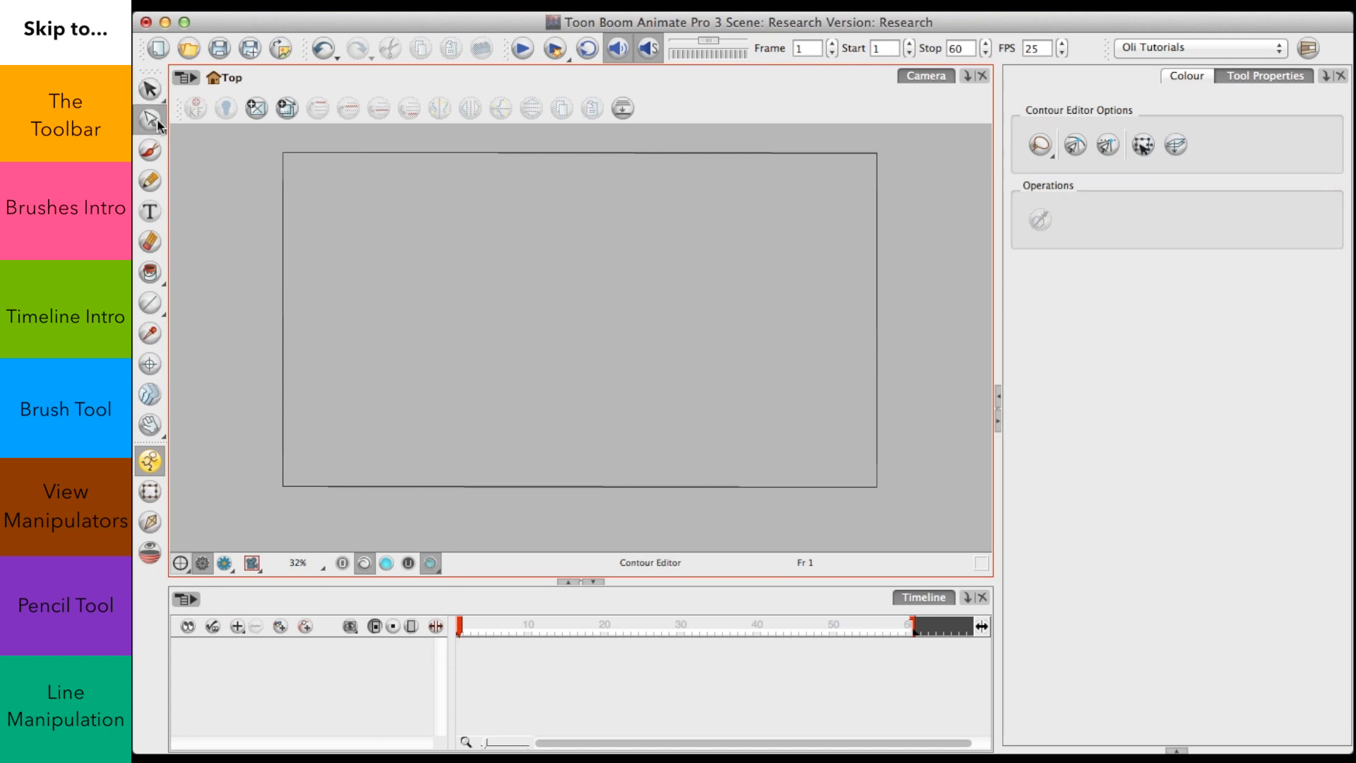
pyautogui.click(151, 123)
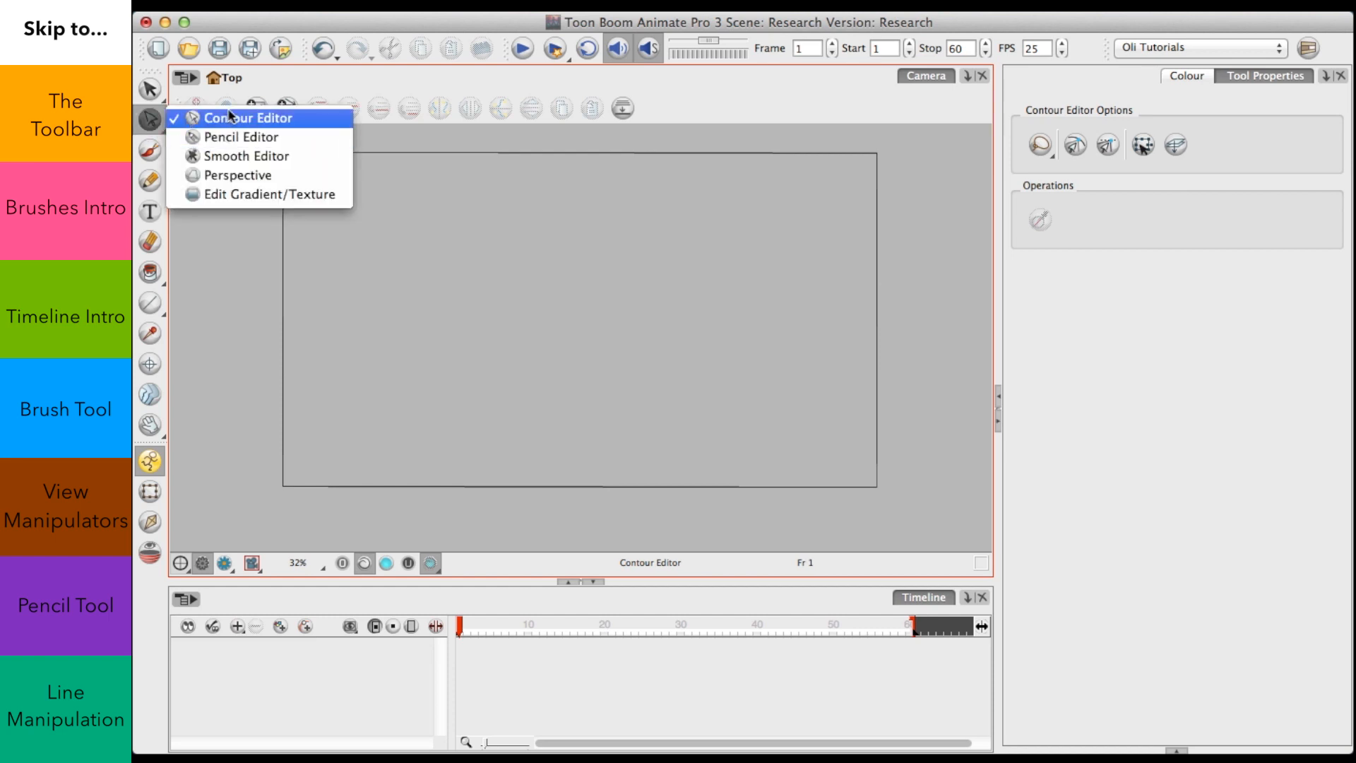
pyautogui.click(158, 118)
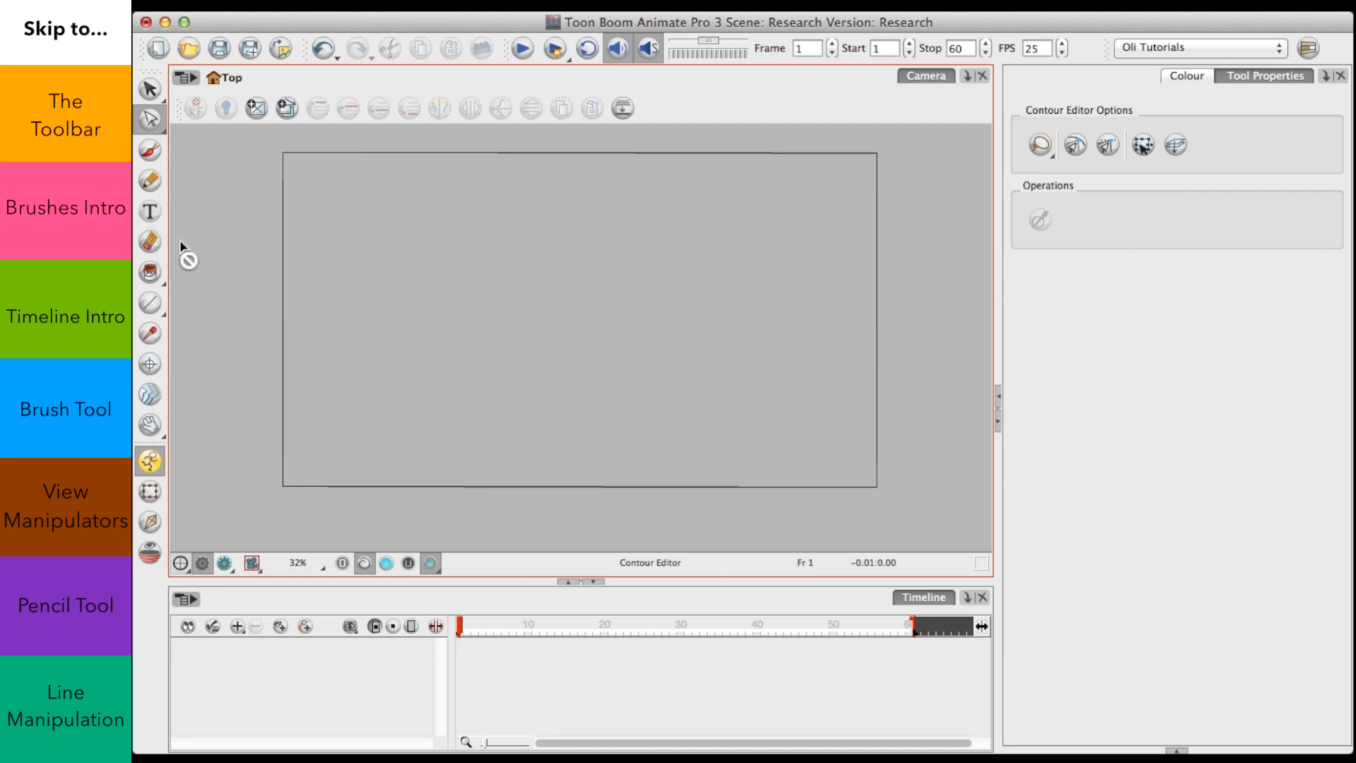
pyautogui.click(152, 273)
pyautogui.moveTo(153, 272)
pyautogui.mouseDown()
pyautogui.moveTo(246, 267)
pyautogui.moveTo(270, 388)
pyautogui.moveTo(189, 253)
pyautogui.moveTo(148, 274)
pyautogui.mouseUp()
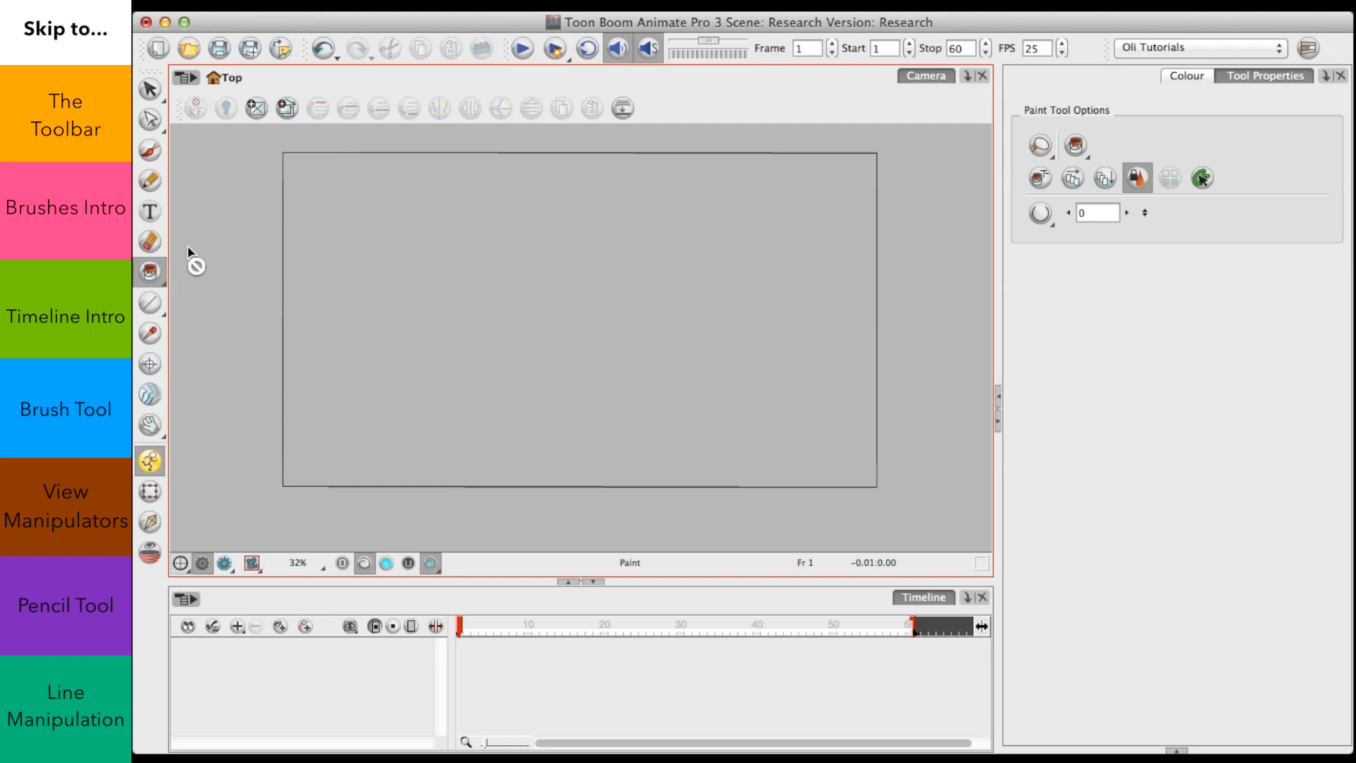
pyautogui.click(152, 304)
pyautogui.moveTo(154, 302); pyautogui.dragTo(201, 291)
pyautogui.click(253, 566)
pyautogui.click(254, 568)
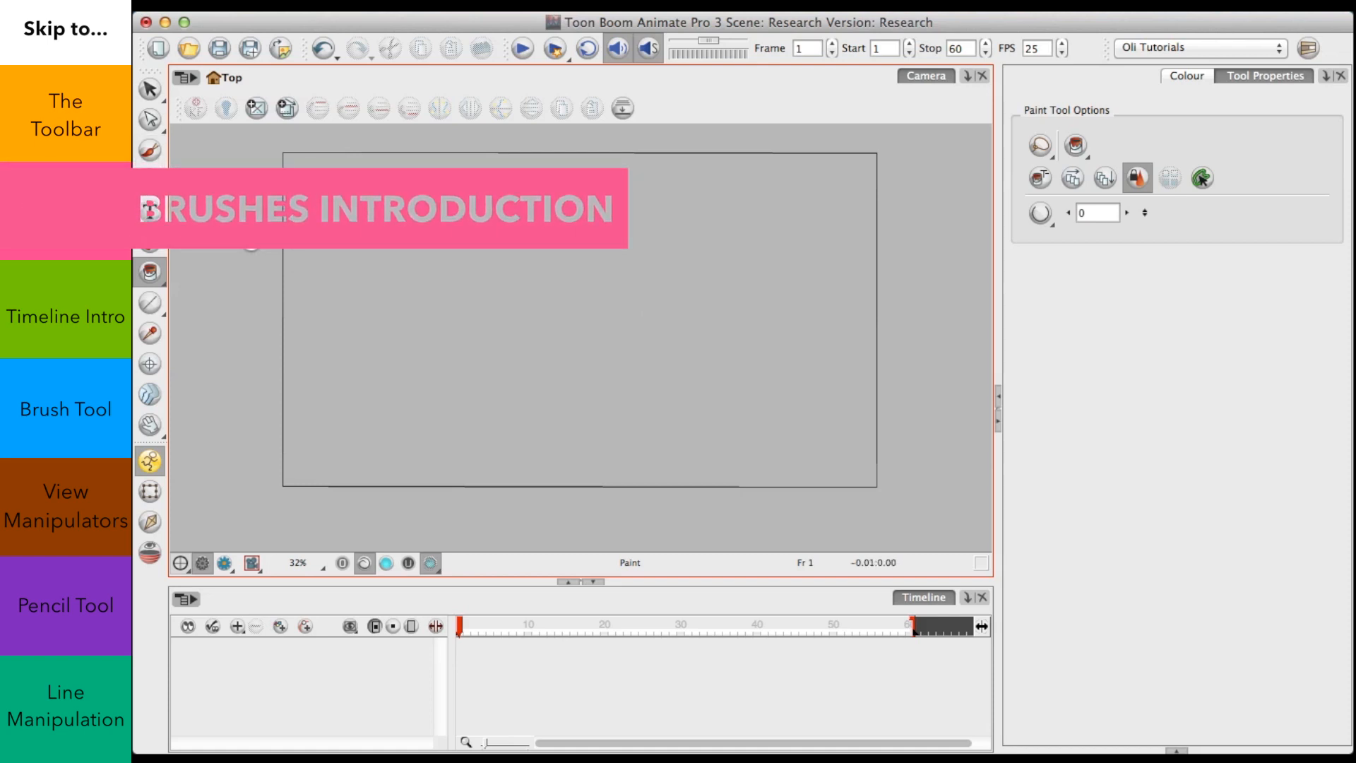
# Step: Activate the Brush tool and open the detailed properties of the Brush 3 preset
pyautogui.click(152, 150)
pyautogui.click(1255, 82)
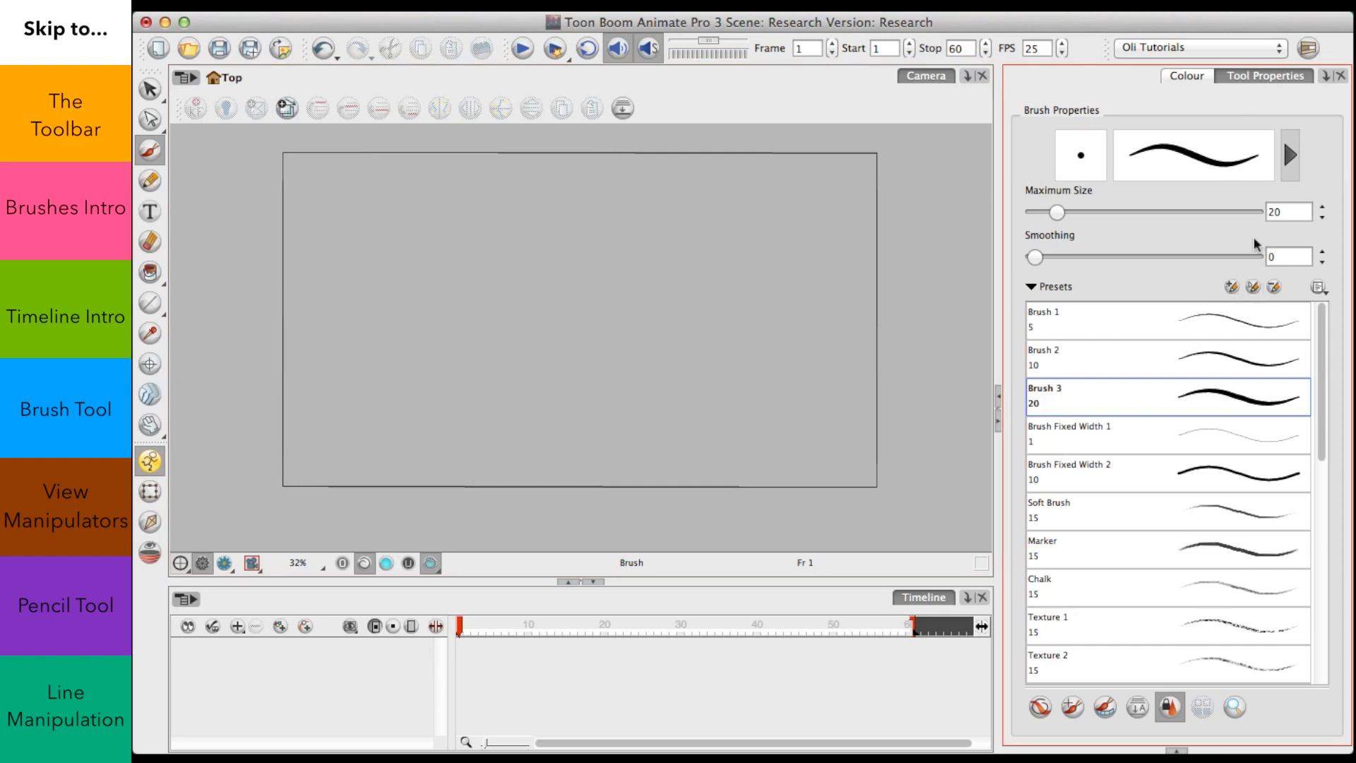
pyautogui.moveTo(1320, 332)
pyautogui.mouseDown()
pyautogui.moveTo(1314, 569)
pyautogui.moveTo(1315, 286)
pyautogui.mouseUp()
pyautogui.click(1294, 153)
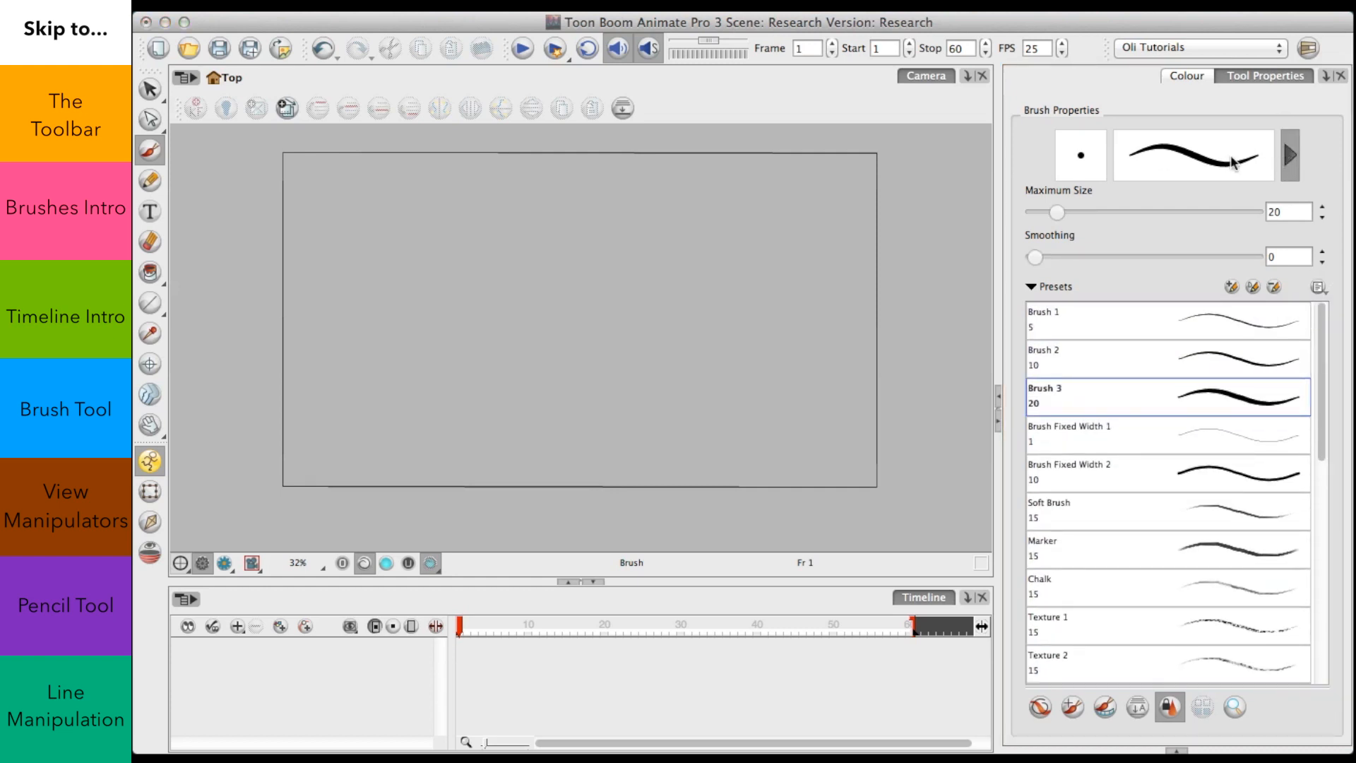
# Step: Set the brush's maximum size to 27.92, minimum size to 0% and smoothing to 18.4
pyautogui.moveTo(754, 54)
pyautogui.mouseDown()
pyautogui.moveTo(878, 48)
pyautogui.moveTo(880, 20)
pyautogui.mouseUp()
pyautogui.moveTo(805, 215)
pyautogui.mouseDown()
pyautogui.moveTo(833, 213)
pyautogui.moveTo(814, 215)
pyautogui.mouseUp()
pyautogui.moveTo(826, 265)
pyautogui.mouseDown()
pyautogui.moveTo(794, 263)
pyautogui.moveTo(814, 262)
pyautogui.mouseUp()
pyautogui.moveTo(813, 215); pyautogui.dragTo(931, 214)
pyautogui.moveTo(820, 262)
pyautogui.mouseDown()
pyautogui.moveTo(801, 262)
pyautogui.moveTo(886, 262)
pyautogui.moveTo(786, 262)
pyautogui.mouseUp()
pyautogui.moveTo(933, 215)
pyautogui.mouseDown()
pyautogui.moveTo(799, 214)
pyautogui.moveTo(810, 215)
pyautogui.mouseUp()
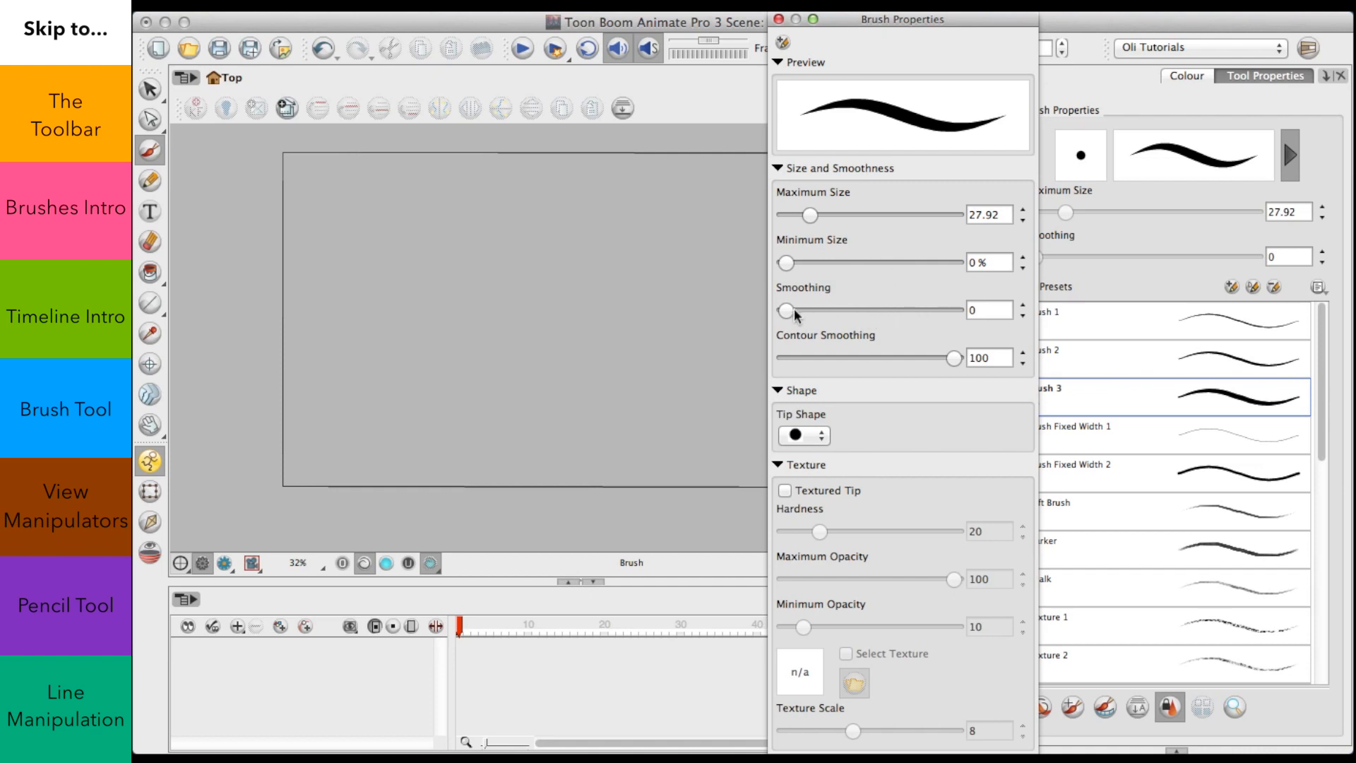
pyautogui.moveTo(785, 311)
pyautogui.mouseDown()
pyautogui.moveTo(851, 310)
pyautogui.moveTo(775, 309)
pyautogui.mouseUp()
pyautogui.moveTo(788, 310); pyautogui.dragTo(818, 310)
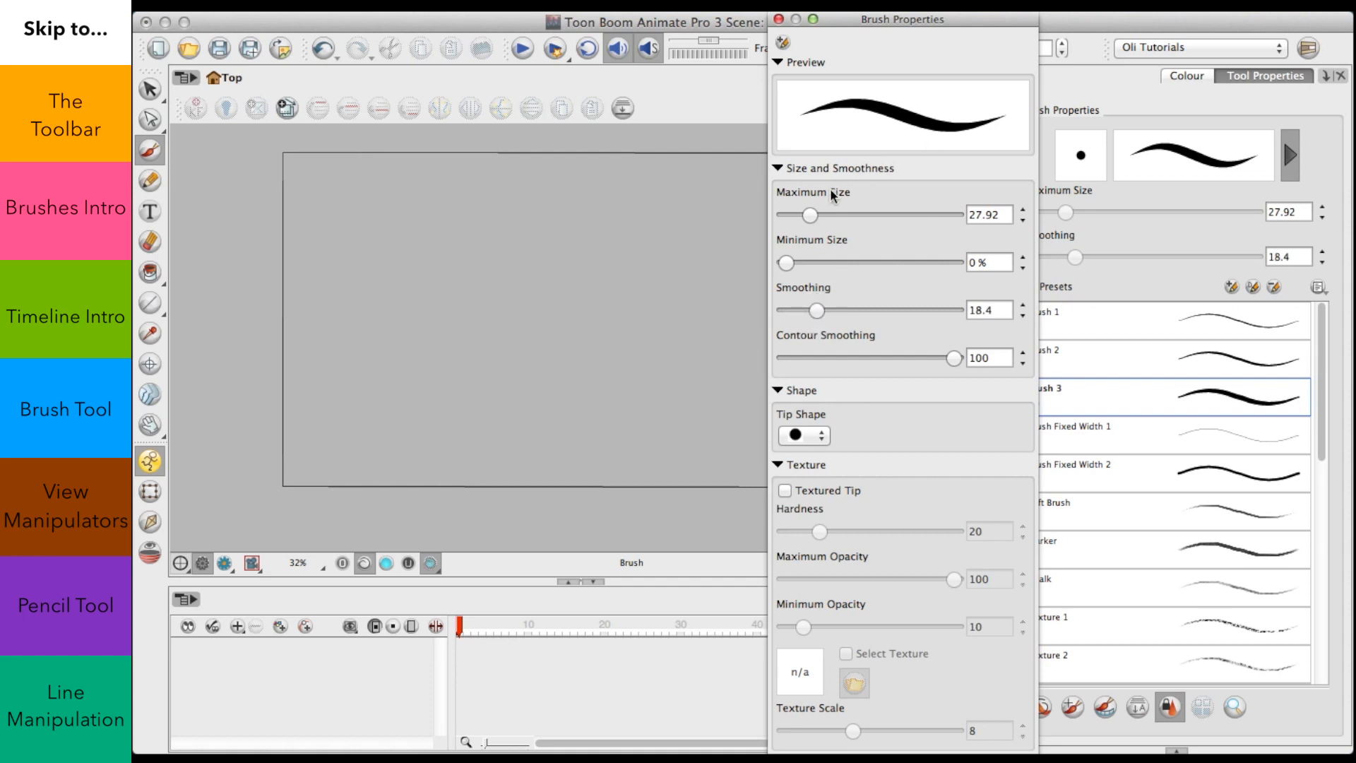
# Step: Look through the brush tip shapes, keep the round tip, and set the brush's maximum size to 28.4
pyautogui.click(851, 497)
pyautogui.click(850, 499)
pyautogui.click(825, 441)
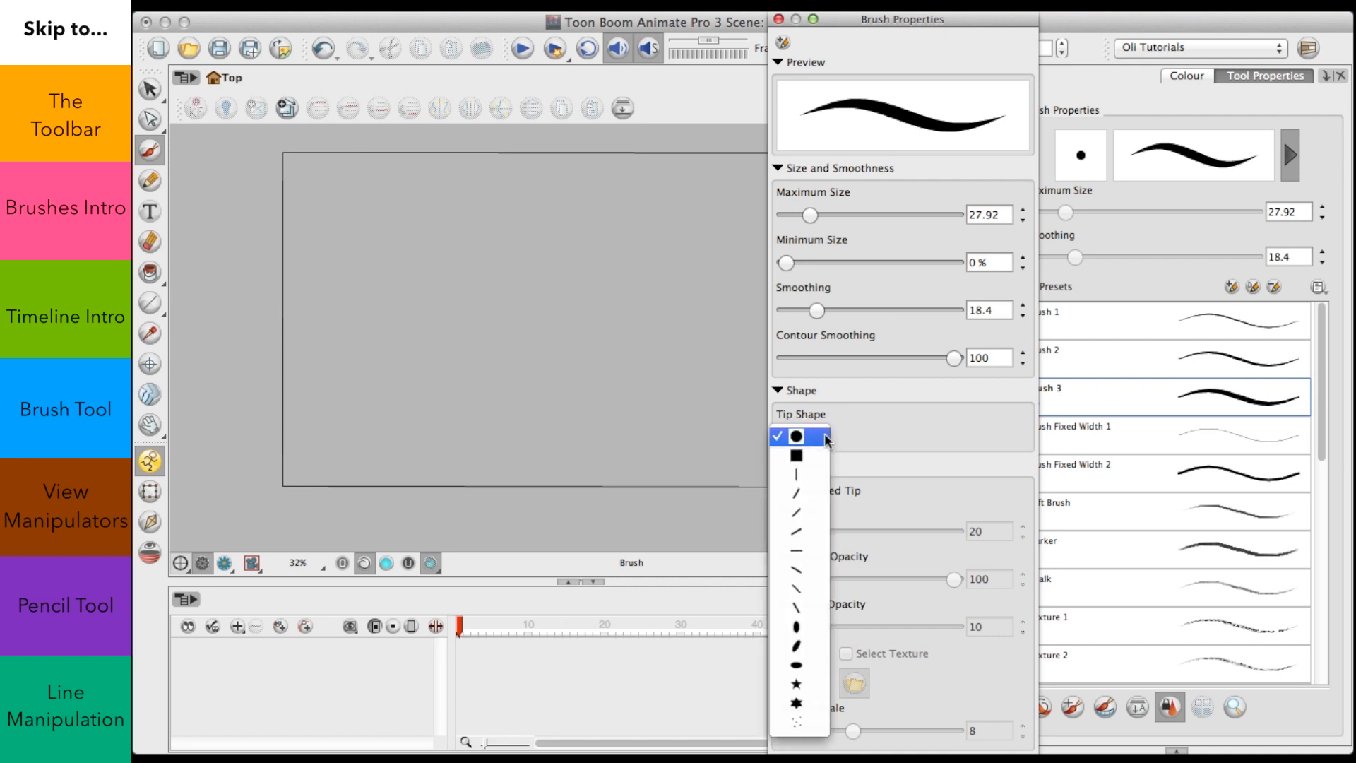
pyautogui.click(863, 427)
pyautogui.click(831, 436)
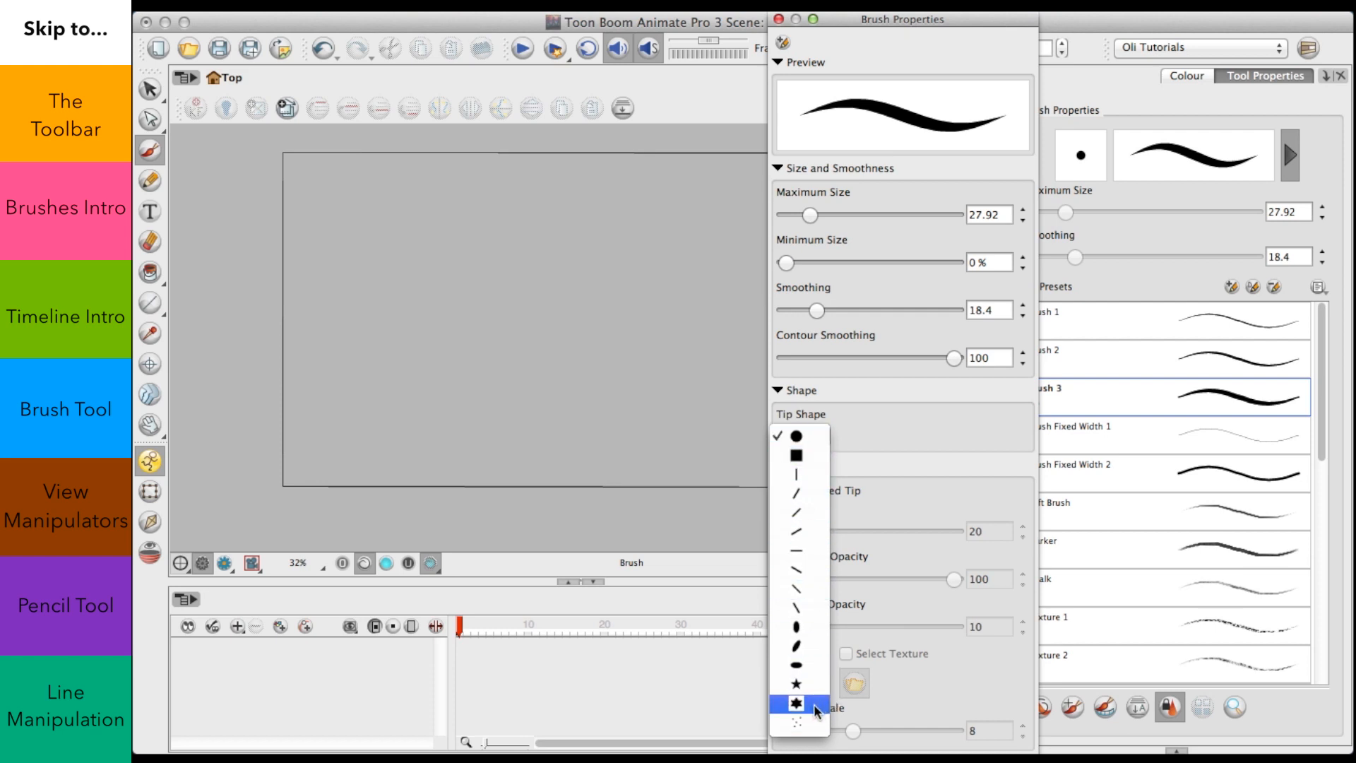
pyautogui.click(819, 436)
pyautogui.click(779, 19)
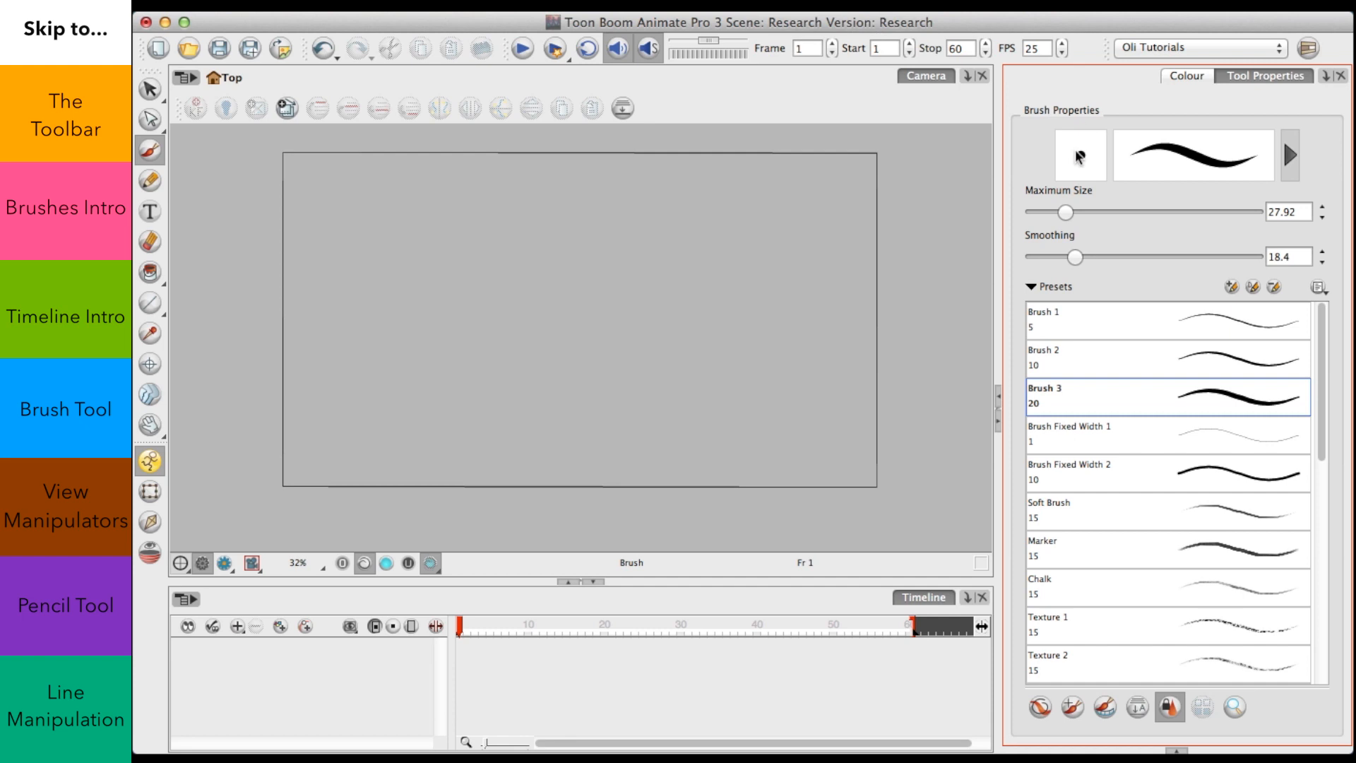
pyautogui.moveTo(1065, 212)
pyautogui.mouseDown()
pyautogui.moveTo(1050, 220)
pyautogui.moveTo(1067, 219)
pyautogui.mouseUp()
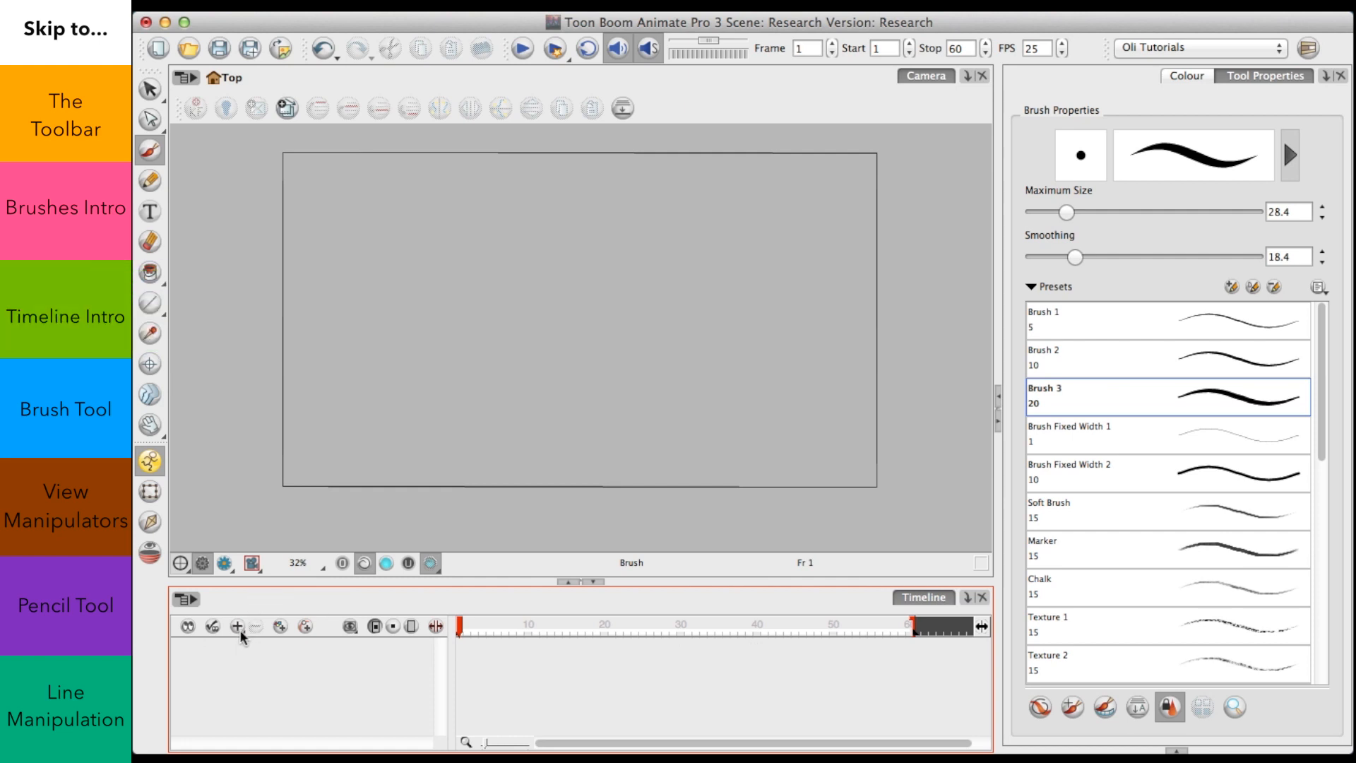
# Step: Add a Drawing layer to the timeline
pyautogui.moveTo(238, 626)
pyautogui.mouseDown()
pyautogui.moveTo(321, 630)
pyautogui.moveTo(313, 736)
pyautogui.moveTo(315, 632)
pyautogui.moveTo(318, 672)
pyautogui.moveTo(292, 675)
pyautogui.moveTo(315, 668)
pyautogui.moveTo(306, 638)
pyautogui.moveTo(320, 666)
pyautogui.moveTo(316, 643)
pyautogui.mouseUp()
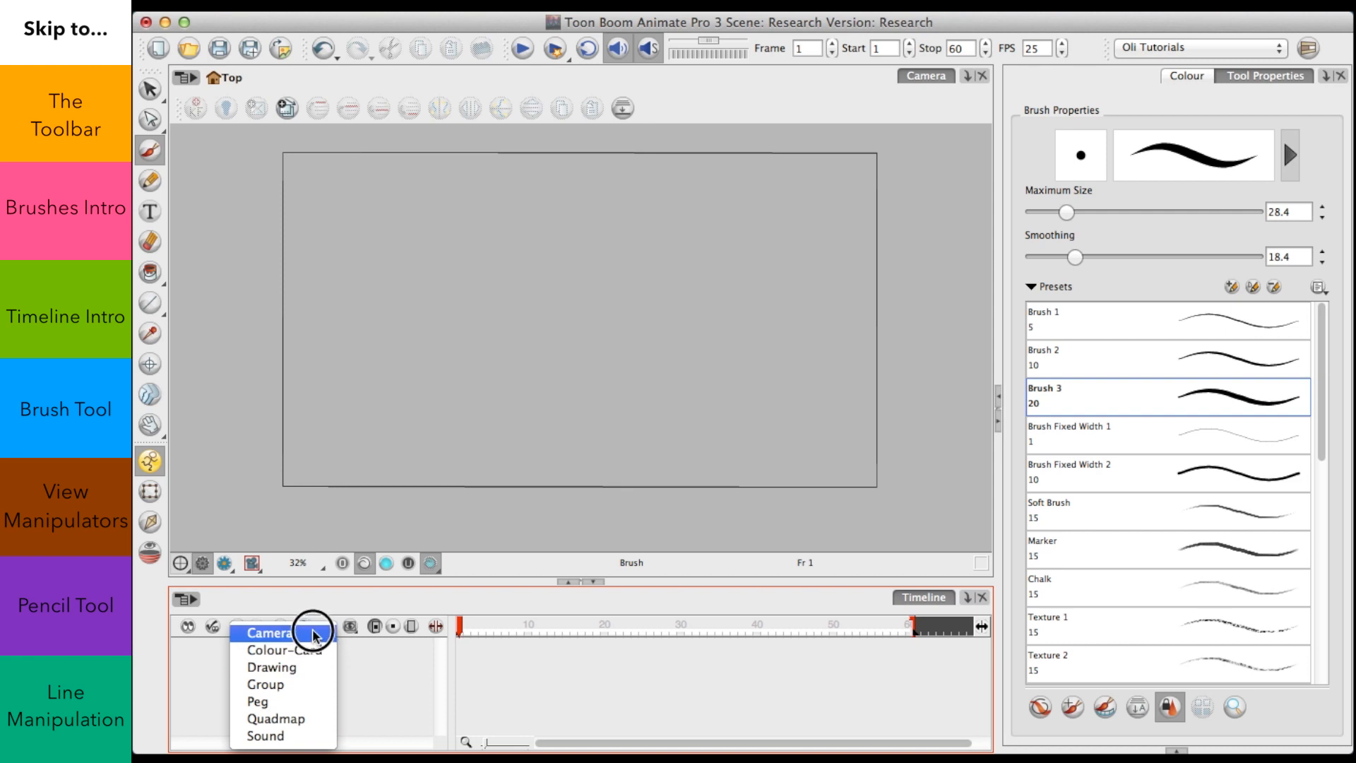
pyautogui.moveTo(314, 638); pyautogui.dragTo(318, 653)
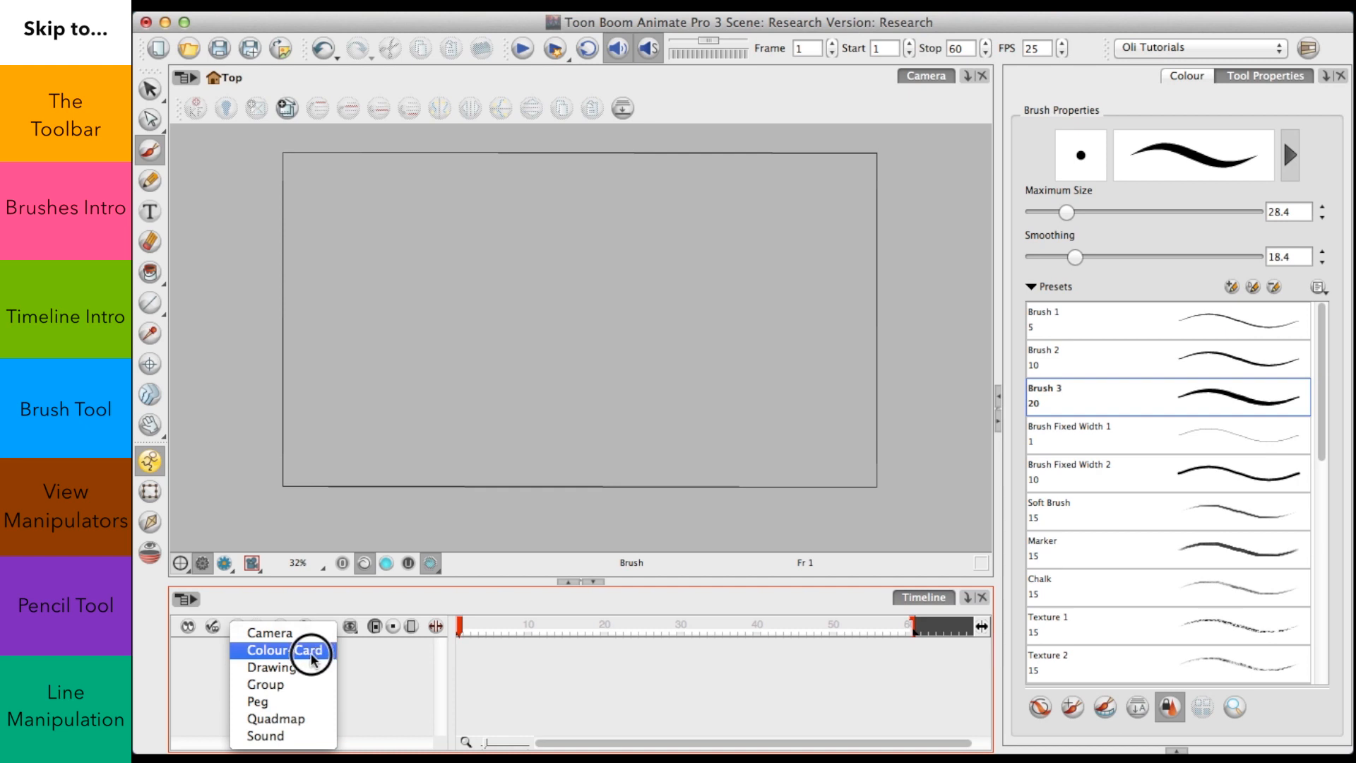
pyautogui.moveTo(318, 657)
pyautogui.mouseDown()
pyautogui.moveTo(294, 600)
pyautogui.moveTo(311, 670)
pyautogui.moveTo(308, 653)
pyautogui.mouseUp()
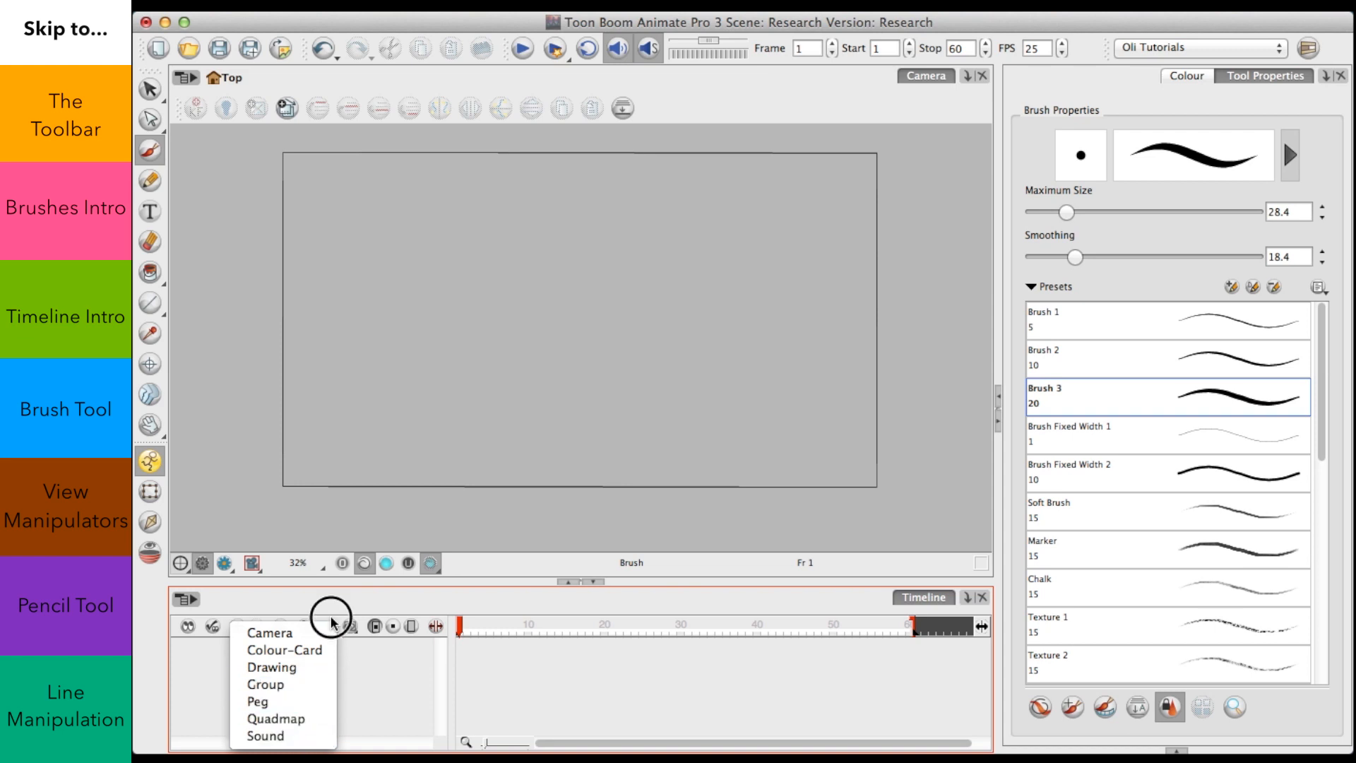
pyautogui.click(309, 673)
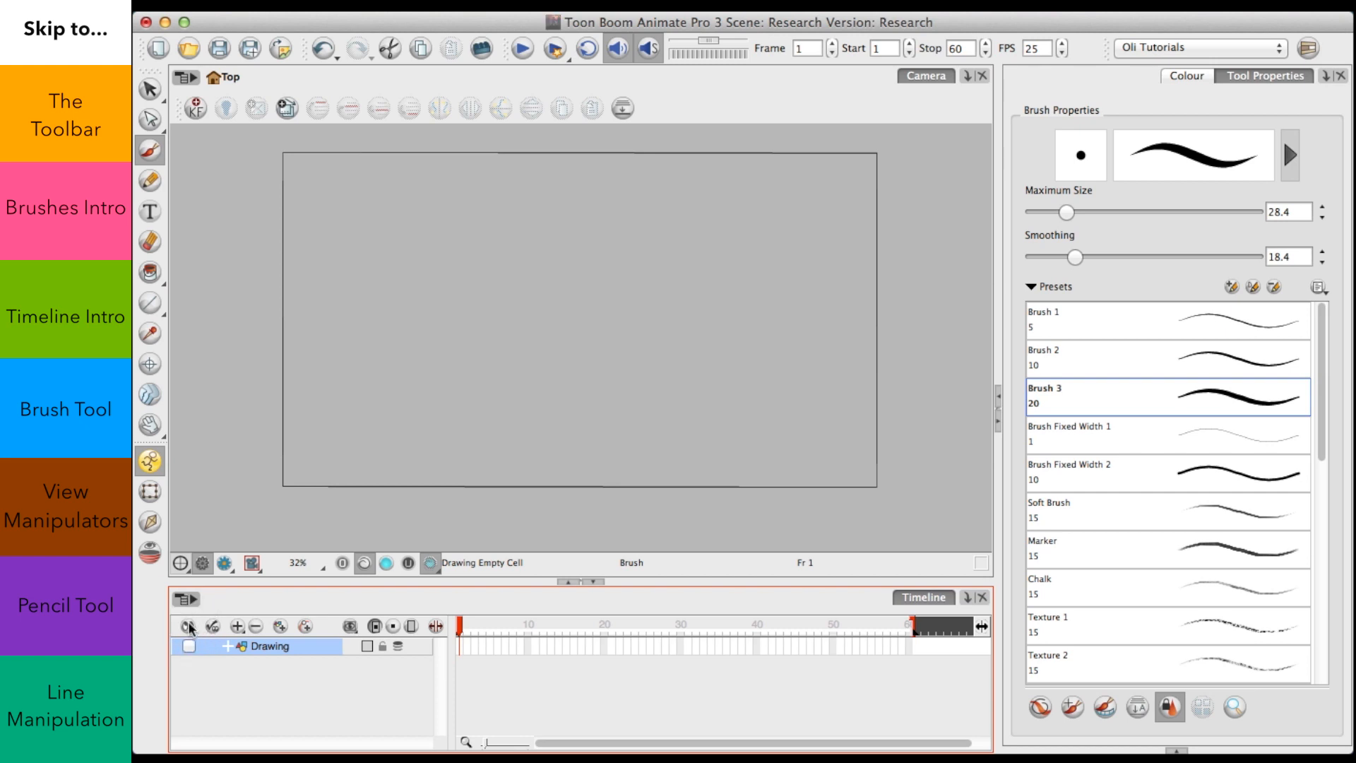
# Step: Toggle the visibility of all layers and of the Drawing layer, leaving the Drawing layer enabled
pyautogui.click(190, 643)
pyautogui.click(188, 626)
pyautogui.click(196, 629)
pyautogui.click(196, 629)
pyautogui.click(194, 633)
pyautogui.click(187, 628)
pyautogui.click(190, 646)
pyautogui.click(190, 647)
pyautogui.click(189, 647)
pyautogui.click(188, 647)
pyautogui.click(188, 647)
# Step: Toggle onion skinning on and off for the Drawing layer
pyautogui.click(398, 646)
pyautogui.click(399, 647)
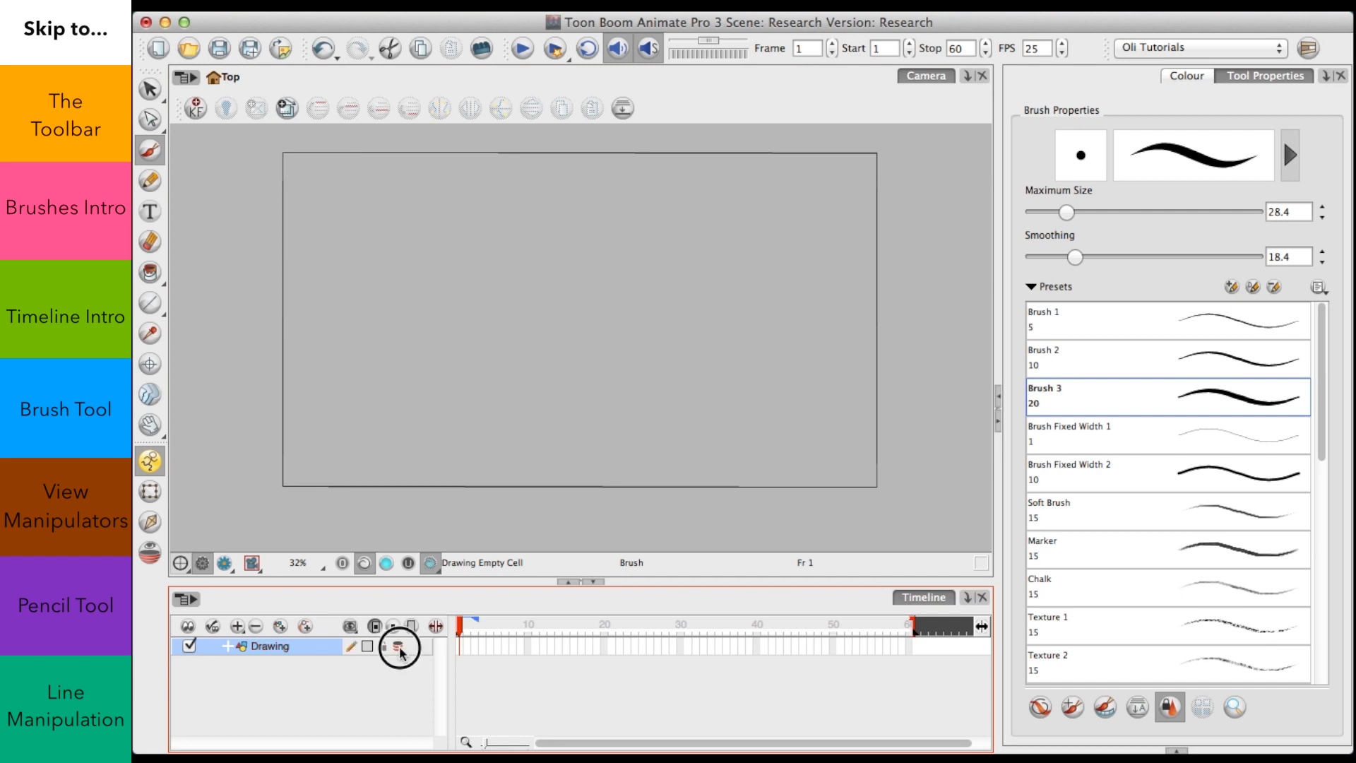
pyautogui.click(400, 648)
pyautogui.click(399, 648)
pyautogui.click(398, 647)
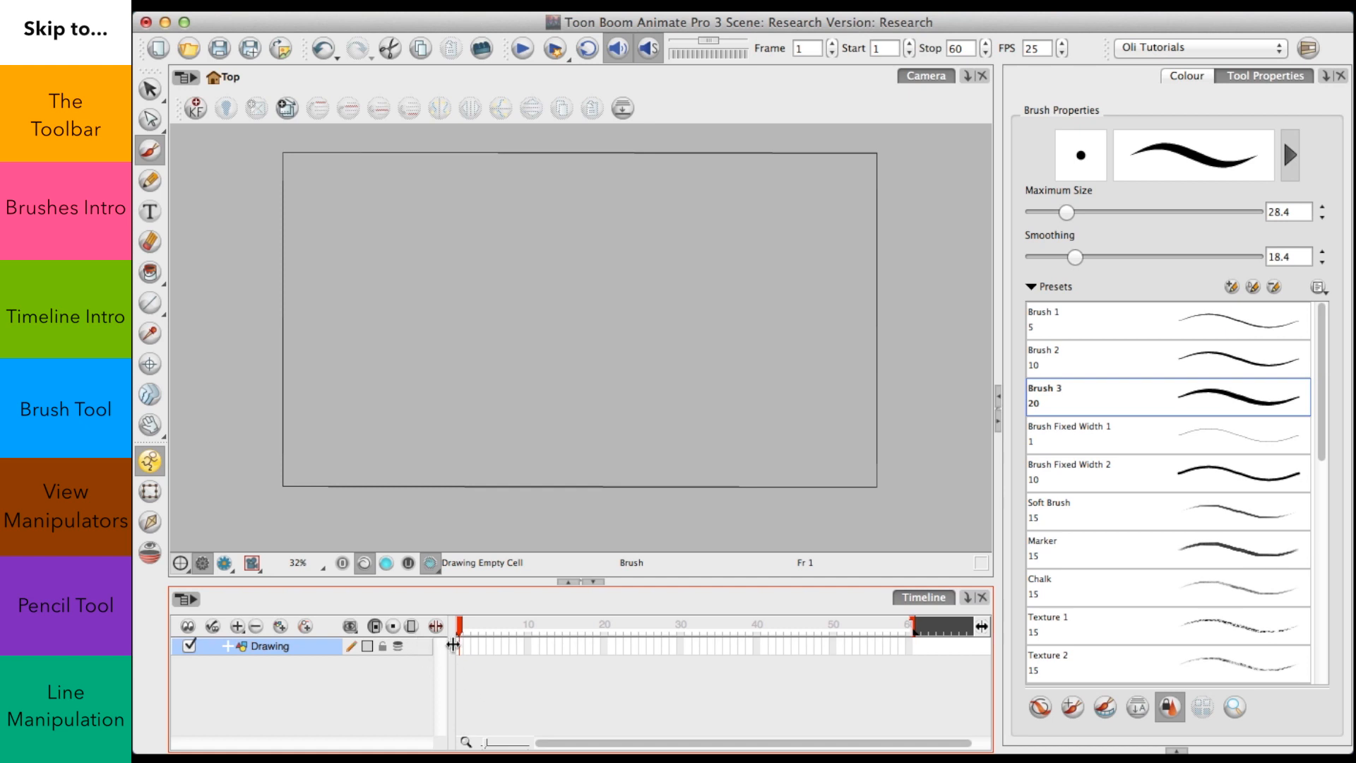
# Step: Change the Drawing layer's timeline colour to yellow
pyautogui.click(367, 647)
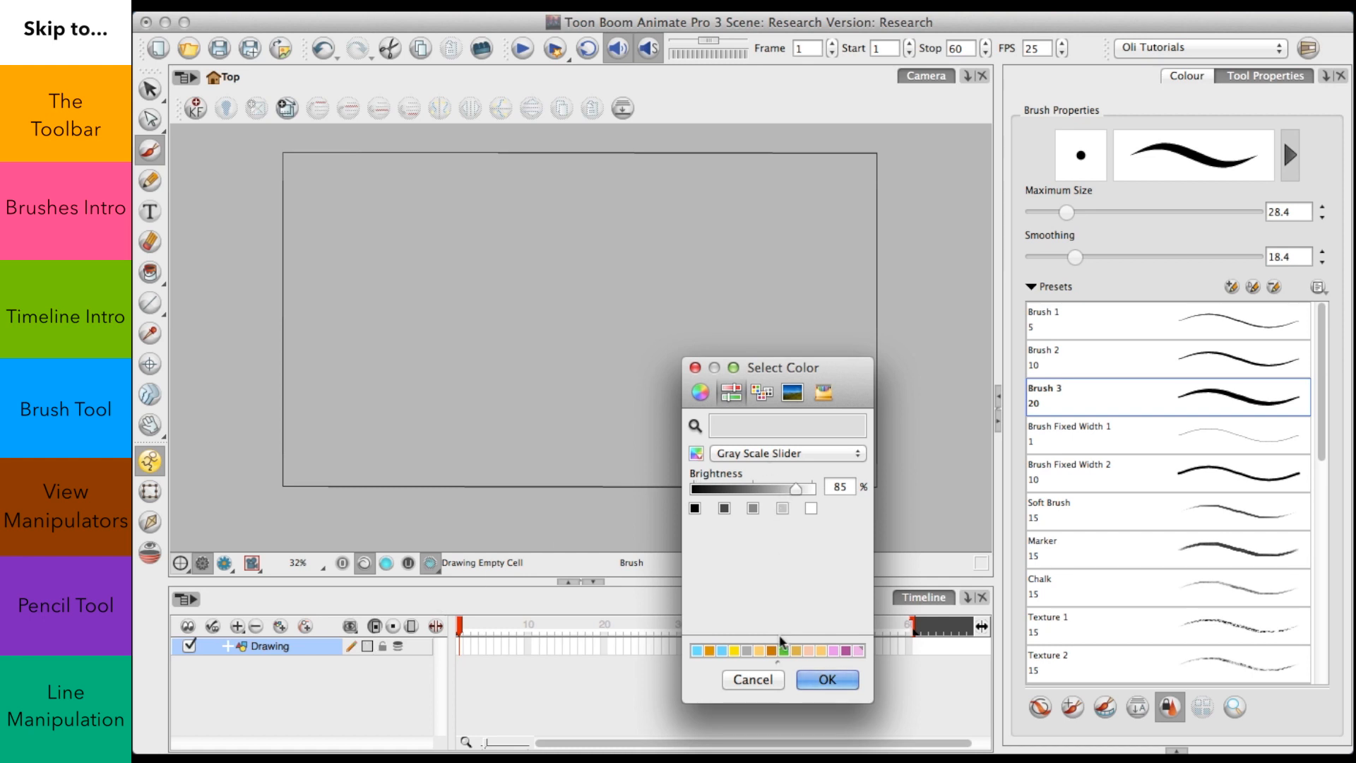
pyautogui.click(735, 650)
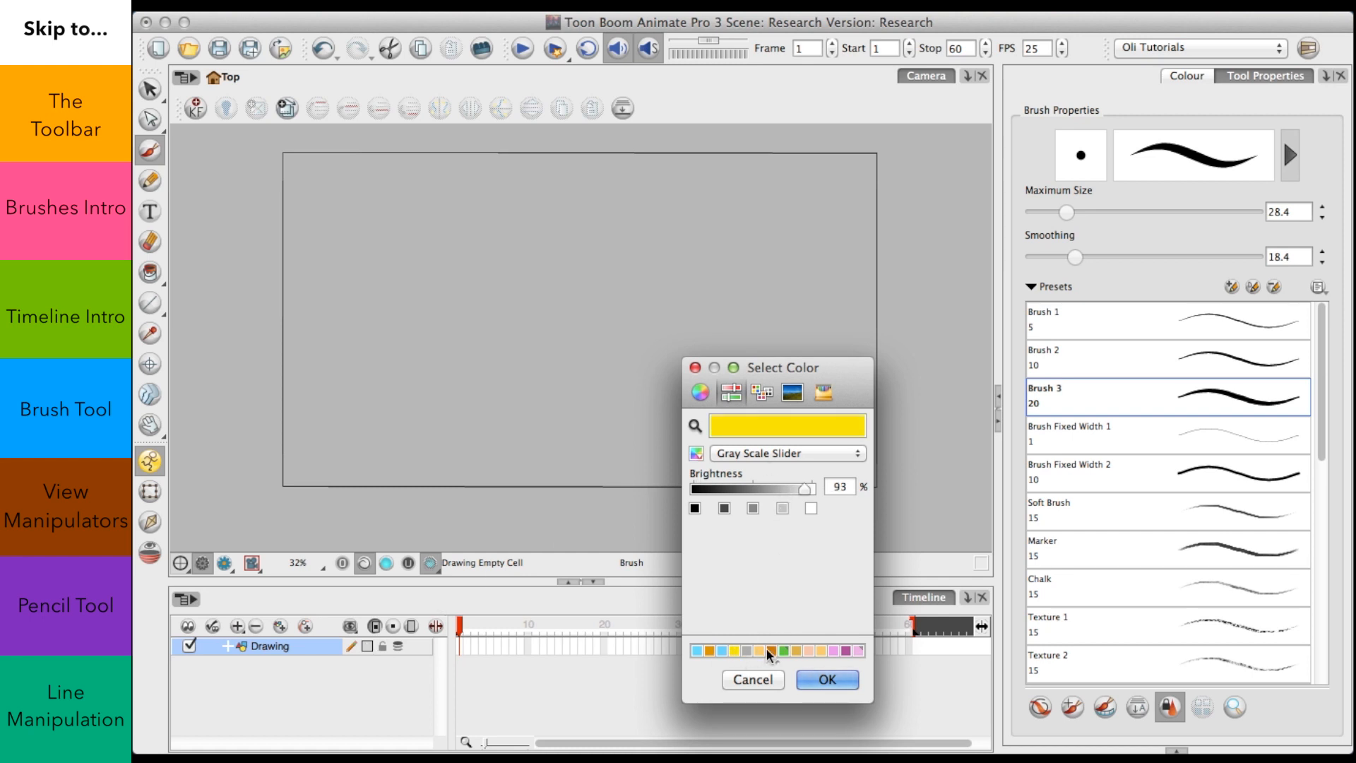
pyautogui.click(828, 681)
# Step: Select frame 1 of the Drawing layer and rename the layer as Prince
pyautogui.click(490, 647)
pyautogui.click(463, 650)
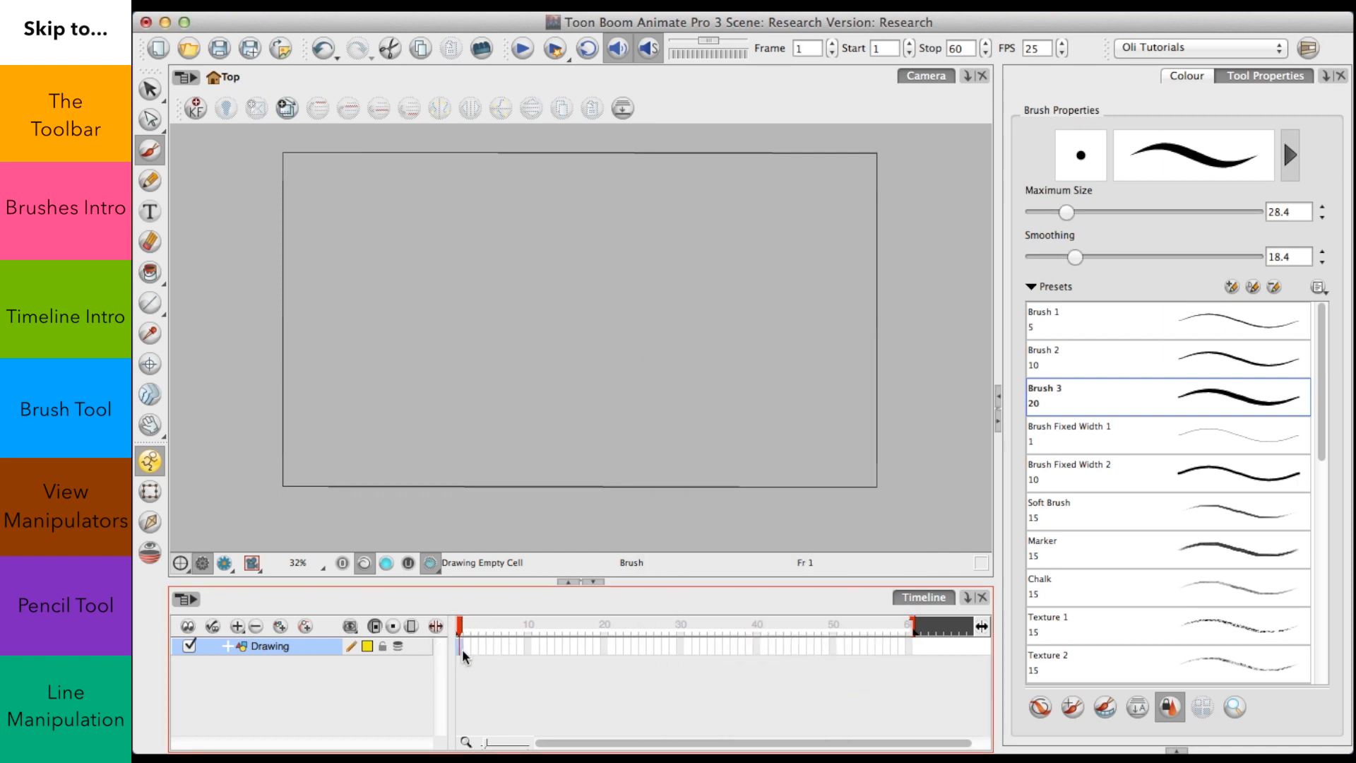
pyautogui.click(463, 650)
pyautogui.click(462, 632)
pyautogui.doubleClick(277, 648)
pyautogui.write('P')
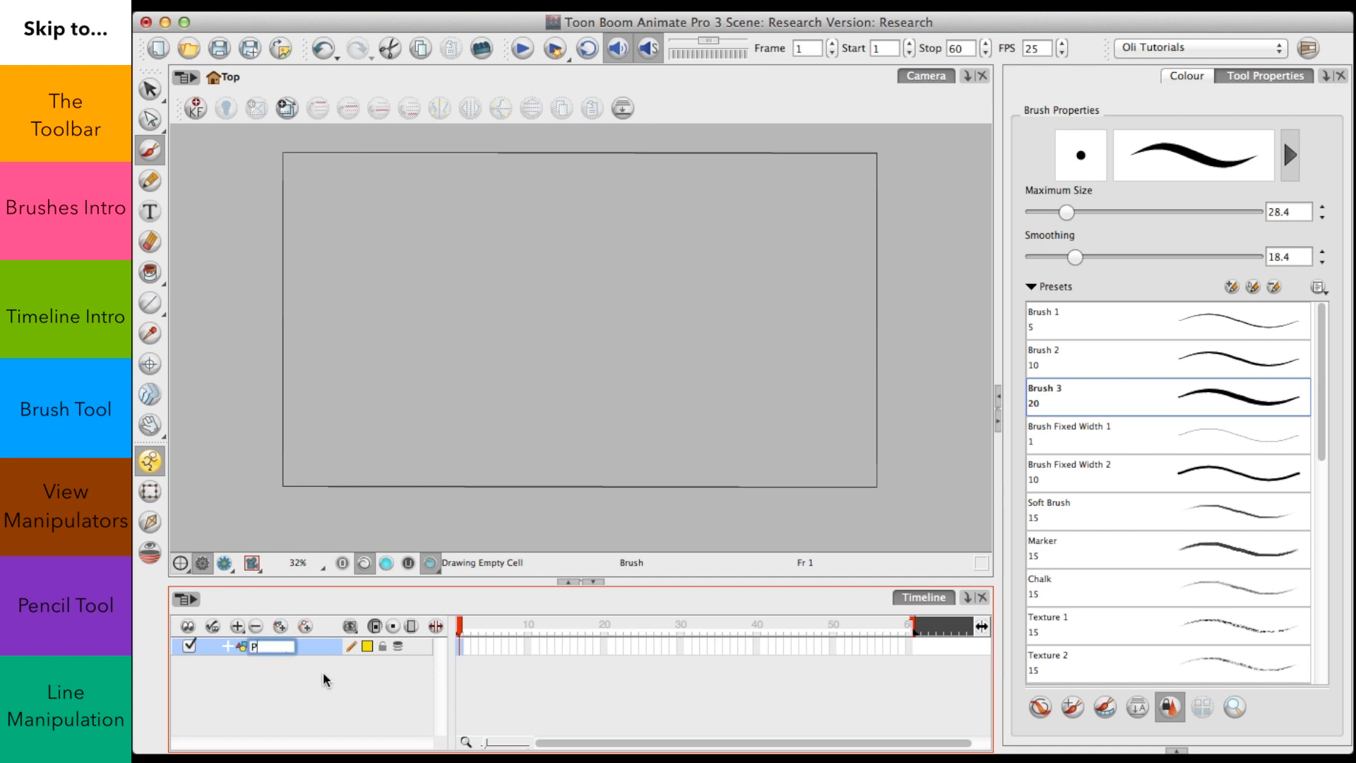
pyautogui.write('rince')
pyautogui.press('Return')
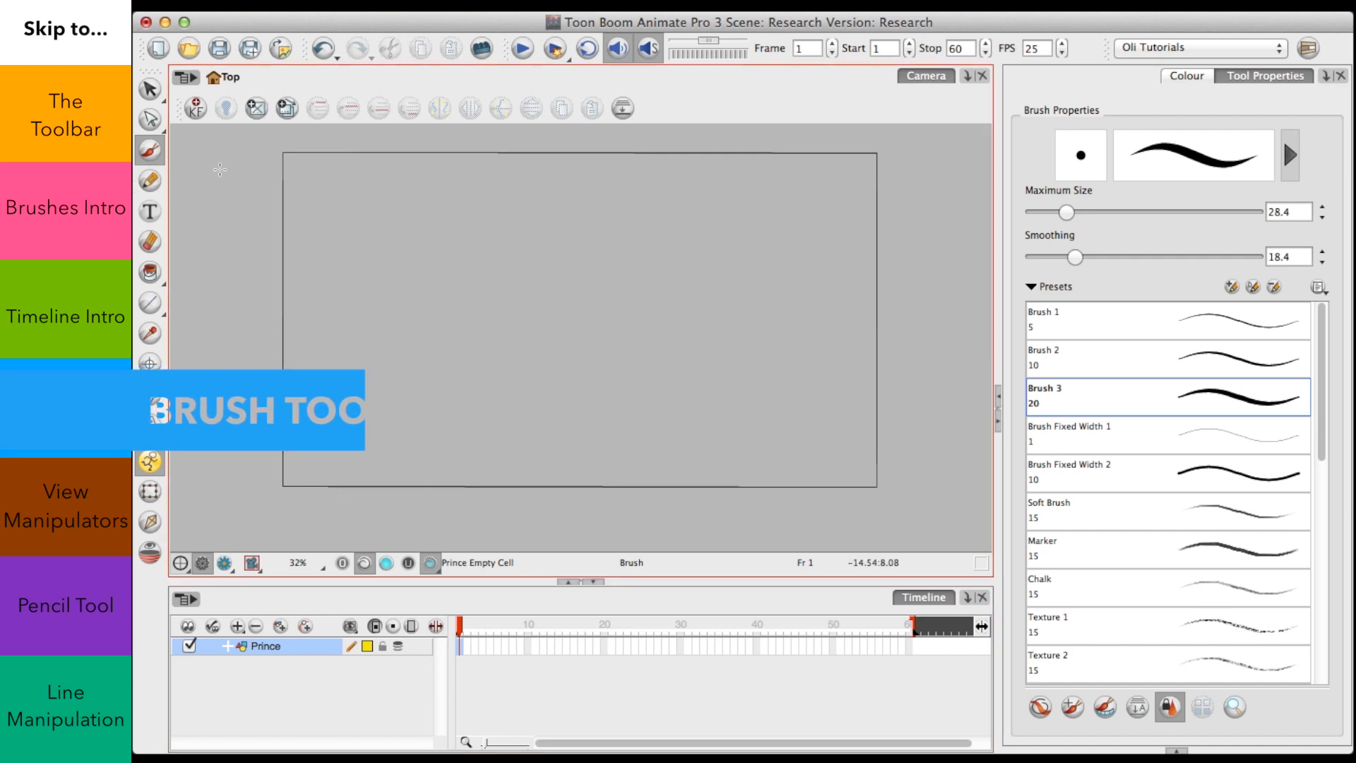
# Step: With the Blue Pencil 2 brush preset, sketch a long-bodied character with a smiling face, pointed nose and one arm
pyautogui.moveTo(1316, 404); pyautogui.dragTo(1334, 606)
pyautogui.click(1255, 404)
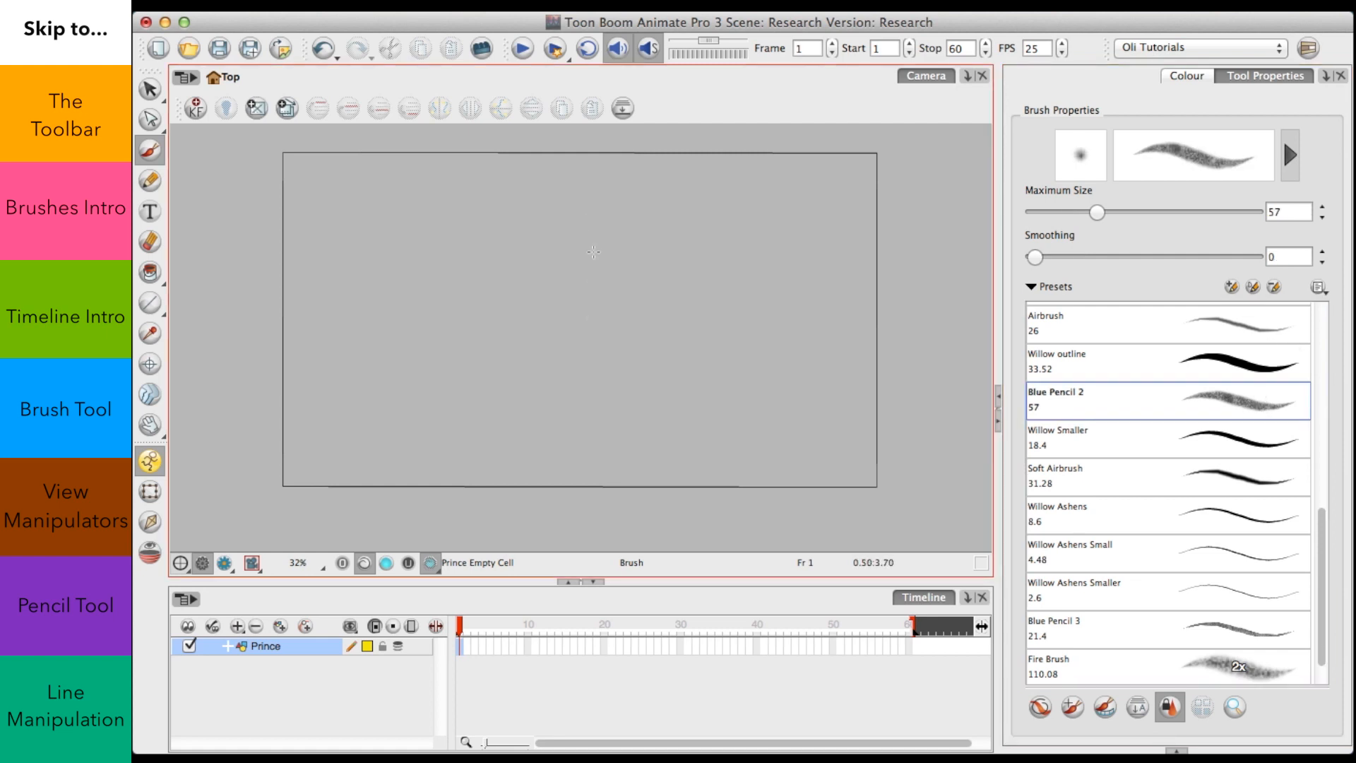
pyautogui.moveTo(639, 364)
pyautogui.mouseDown()
pyautogui.moveTo(653, 229)
pyautogui.moveTo(681, 188)
pyautogui.moveTo(710, 186)
pyautogui.moveTo(716, 223)
pyautogui.moveTo(680, 390)
pyautogui.moveTo(656, 406)
pyautogui.moveTo(638, 367)
pyautogui.mouseUp()
pyautogui.moveTo(623, 209)
pyautogui.mouseDown()
pyautogui.moveTo(678, 227)
pyautogui.moveTo(691, 212)
pyautogui.moveTo(681, 200)
pyautogui.moveTo(655, 238)
pyautogui.moveTo(690, 244)
pyautogui.mouseUp()
pyautogui.moveTo(695, 309); pyautogui.dragTo(710, 375)
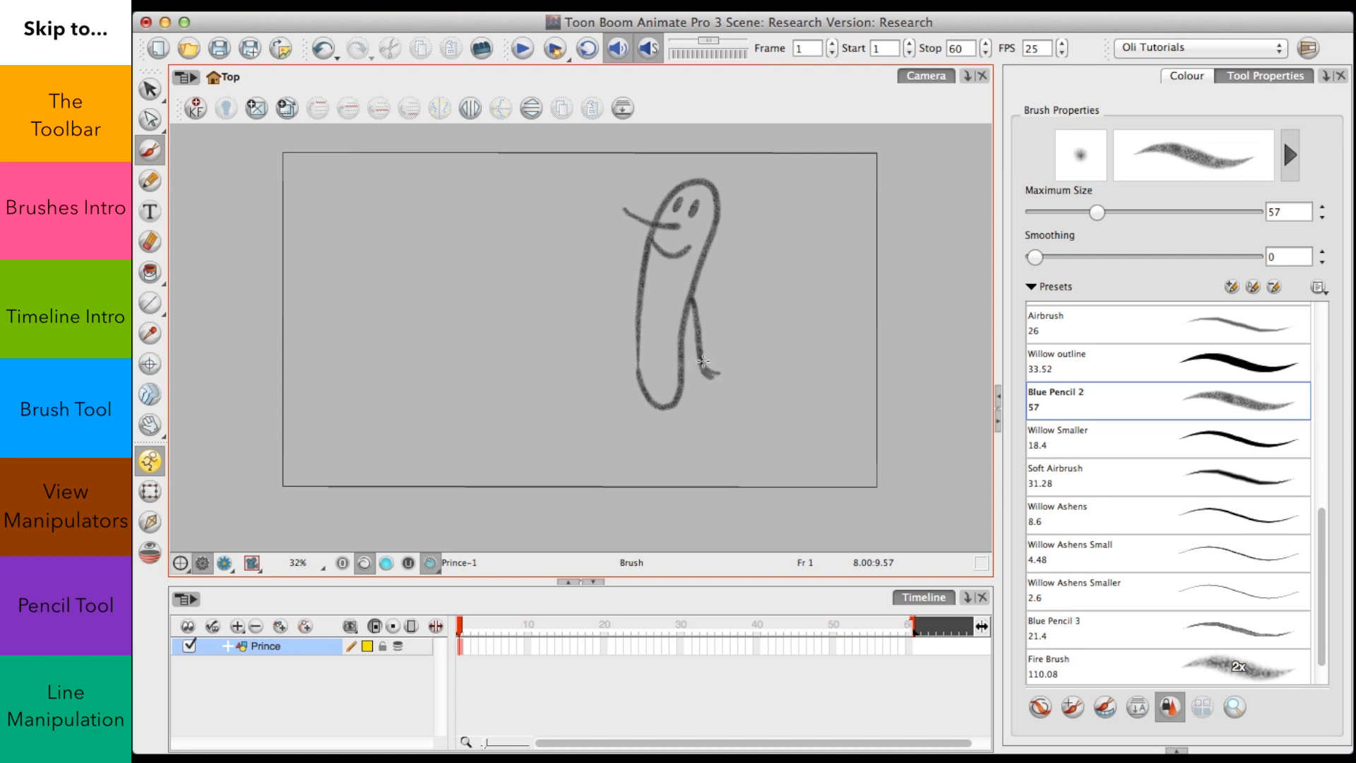
# Step: Add two legs with feet, a waistline, lower-body details, a leafy tuft on the head and the second arm
pyautogui.moveTo(654, 403)
pyautogui.mouseDown()
pyautogui.moveTo(663, 440)
pyautogui.moveTo(621, 442)
pyautogui.mouseUp()
pyautogui.moveTo(676, 394)
pyautogui.mouseDown()
pyautogui.moveTo(687, 444)
pyautogui.moveTo(722, 444)
pyautogui.mouseUp()
pyautogui.moveTo(647, 285); pyautogui.dragTo(690, 295)
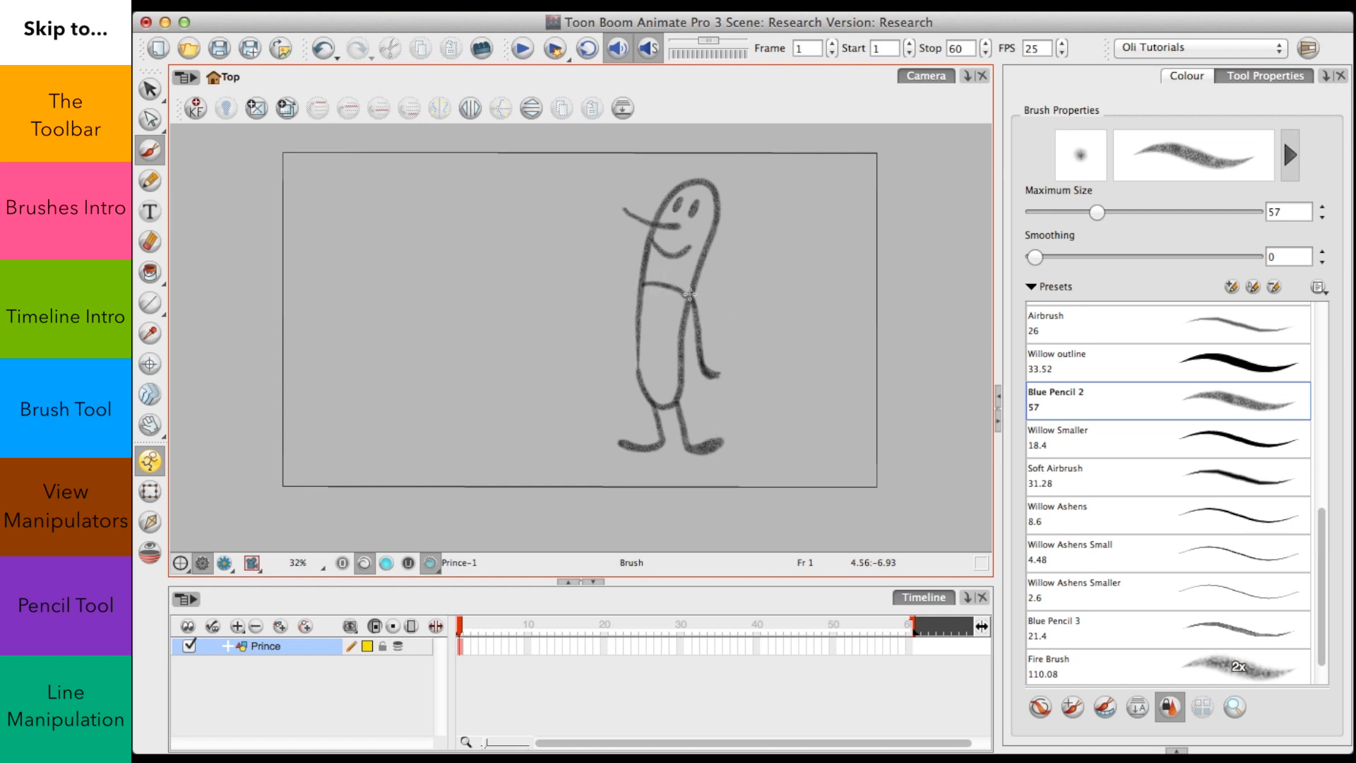
pyautogui.moveTo(657, 375)
pyautogui.mouseDown()
pyautogui.moveTo(645, 340)
pyautogui.moveTo(664, 396)
pyautogui.moveTo(675, 347)
pyautogui.mouseUp()
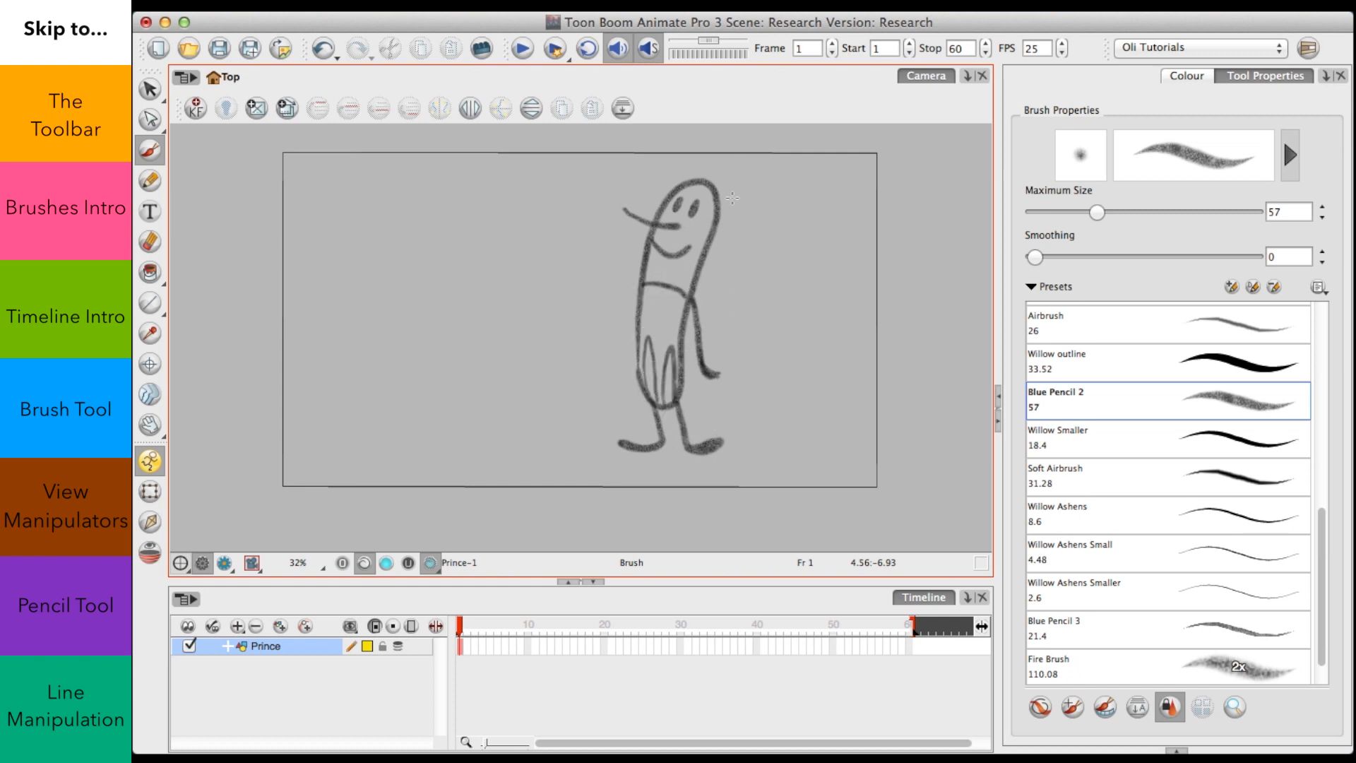
pyautogui.moveTo(715, 196)
pyautogui.mouseDown()
pyautogui.moveTo(783, 147)
pyautogui.moveTo(714, 192)
pyautogui.moveTo(757, 198)
pyautogui.moveTo(717, 148)
pyautogui.moveTo(705, 173)
pyautogui.mouseUp()
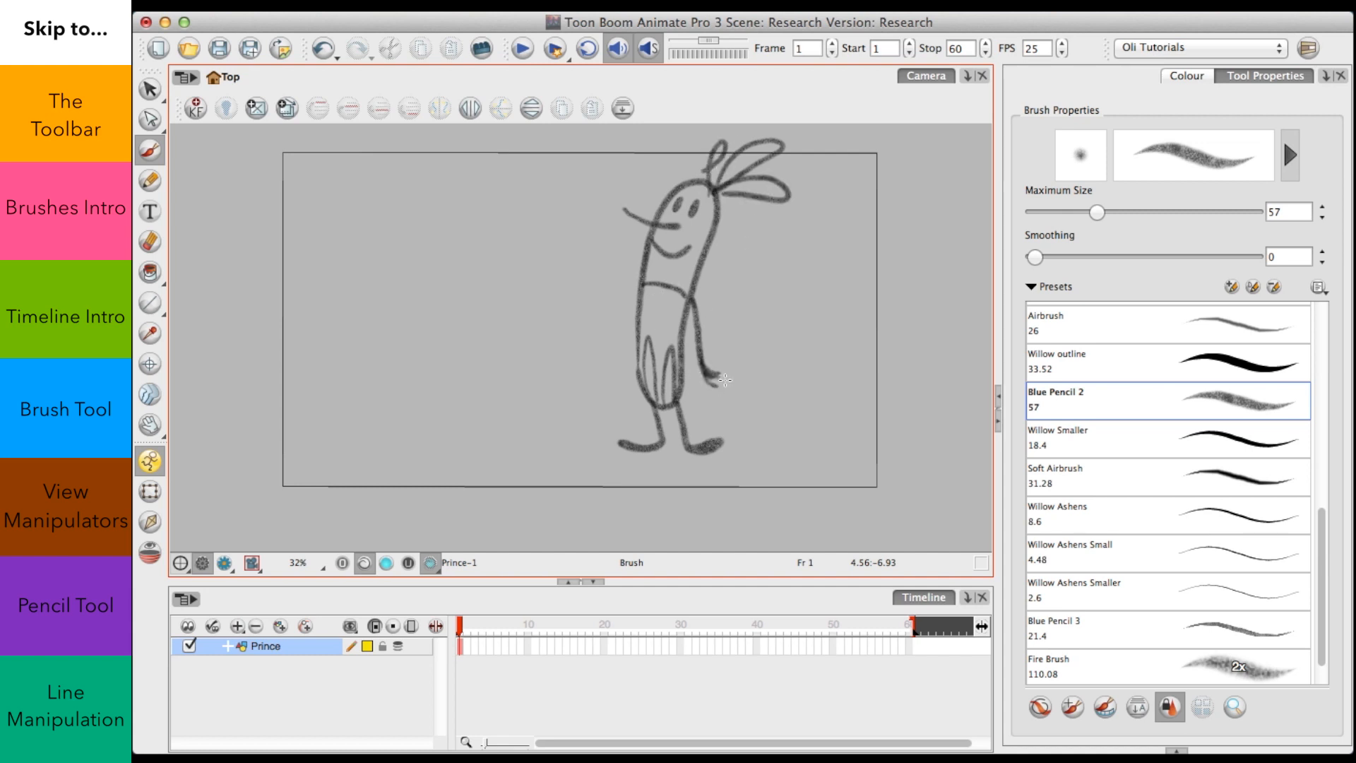
pyautogui.moveTo(626, 341); pyautogui.dragTo(636, 384)
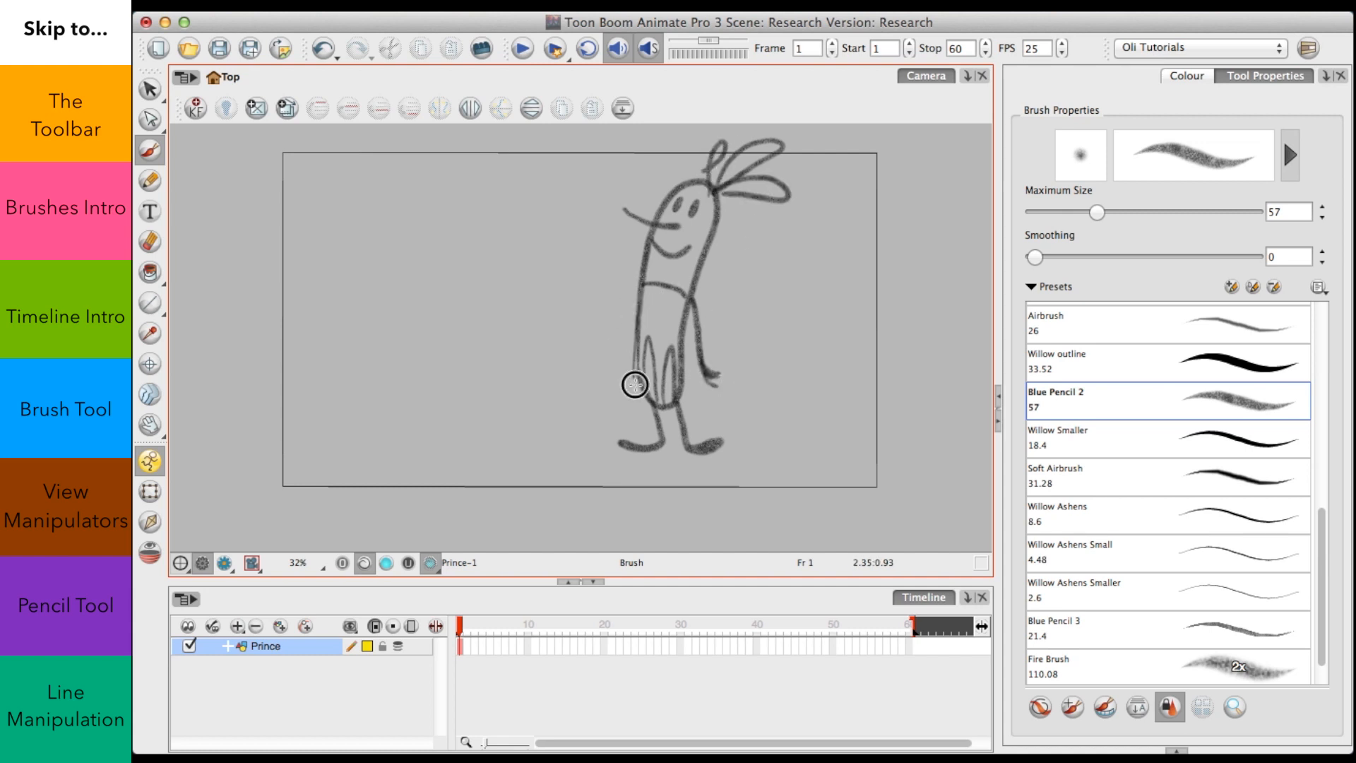
# Step: Check frame 5 of the Prince layer and return to frame 1
pyautogui.click(491, 625)
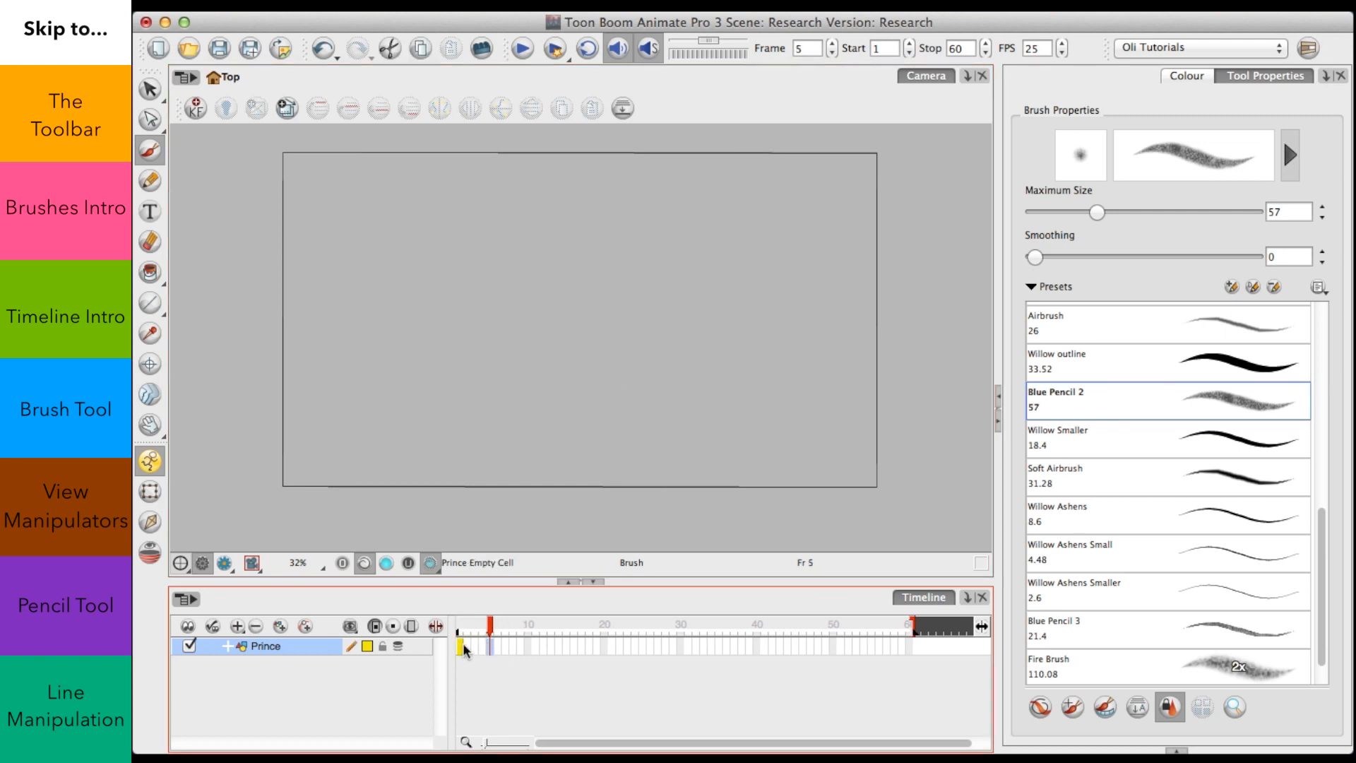
pyautogui.click(480, 629)
pyautogui.click(460, 624)
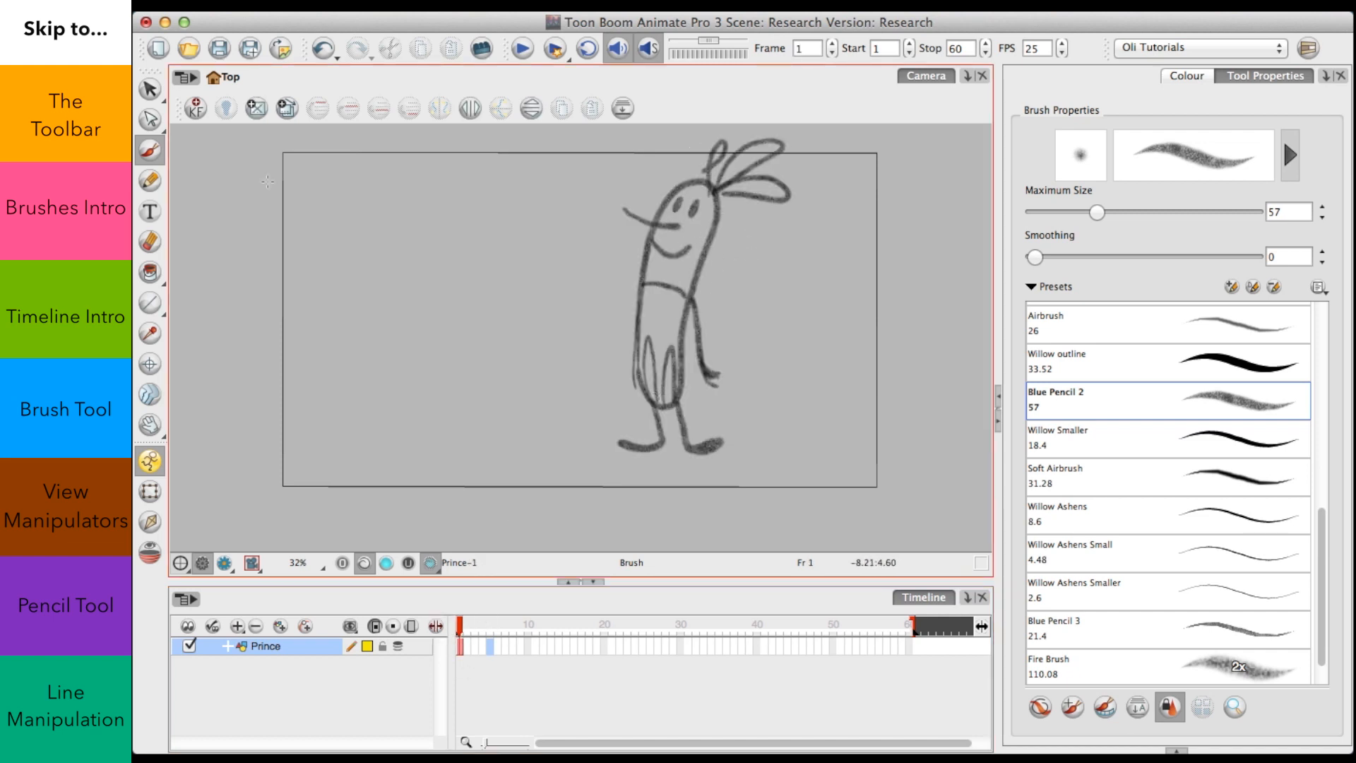
# Step: Select the whole character drawing, scale it down and reposition it inside the camera frame
pyautogui.hotkey('alt', 's')
pyautogui.moveTo(867, 185)
pyautogui.mouseDown()
pyautogui.moveTo(852, 149)
pyautogui.moveTo(664, 144)
pyautogui.moveTo(525, 277)
pyautogui.moveTo(597, 504)
pyautogui.moveTo(808, 464)
pyautogui.moveTo(842, 201)
pyautogui.moveTo(784, 205)
pyautogui.mouseUp()
pyautogui.moveTo(801, 153); pyautogui.dragTo(770, 189)
pyautogui.moveTo(757, 240); pyautogui.dragTo(778, 226)
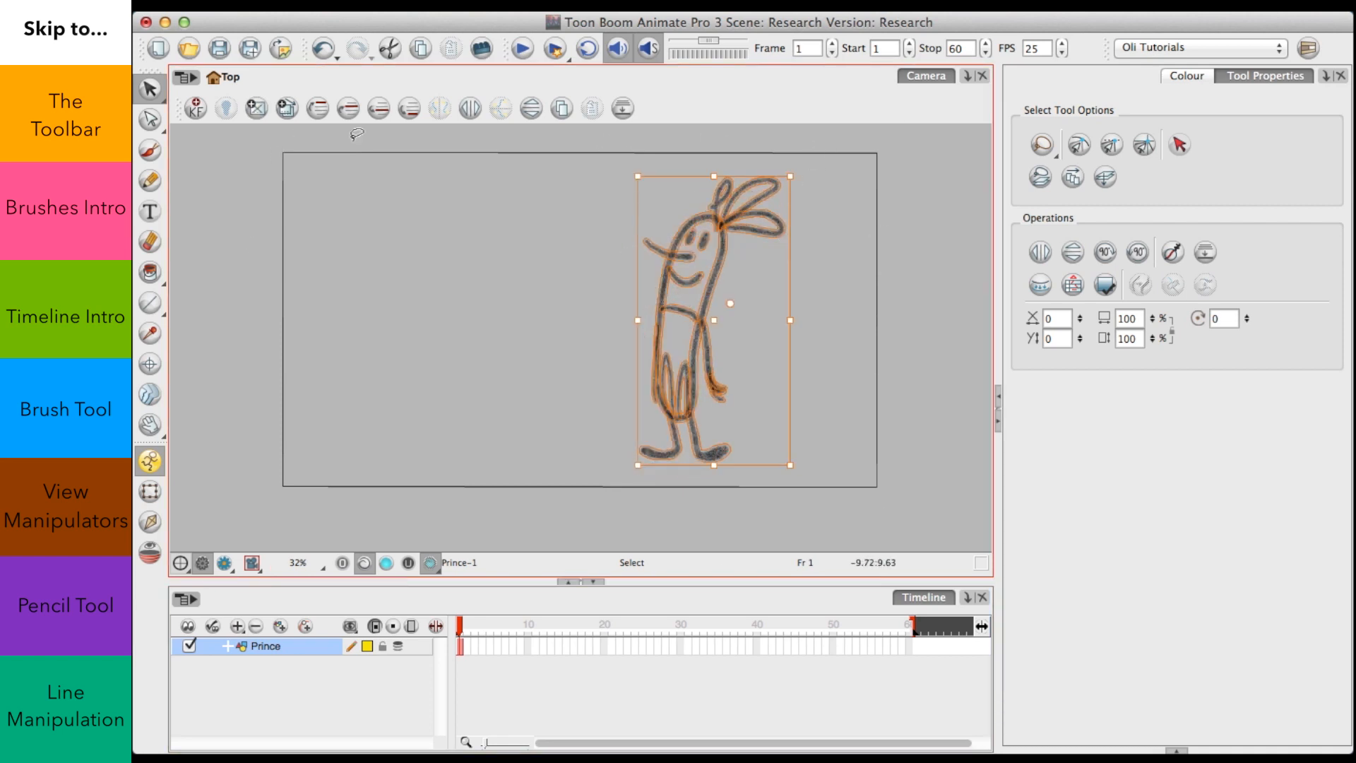
pyautogui.click(791, 318)
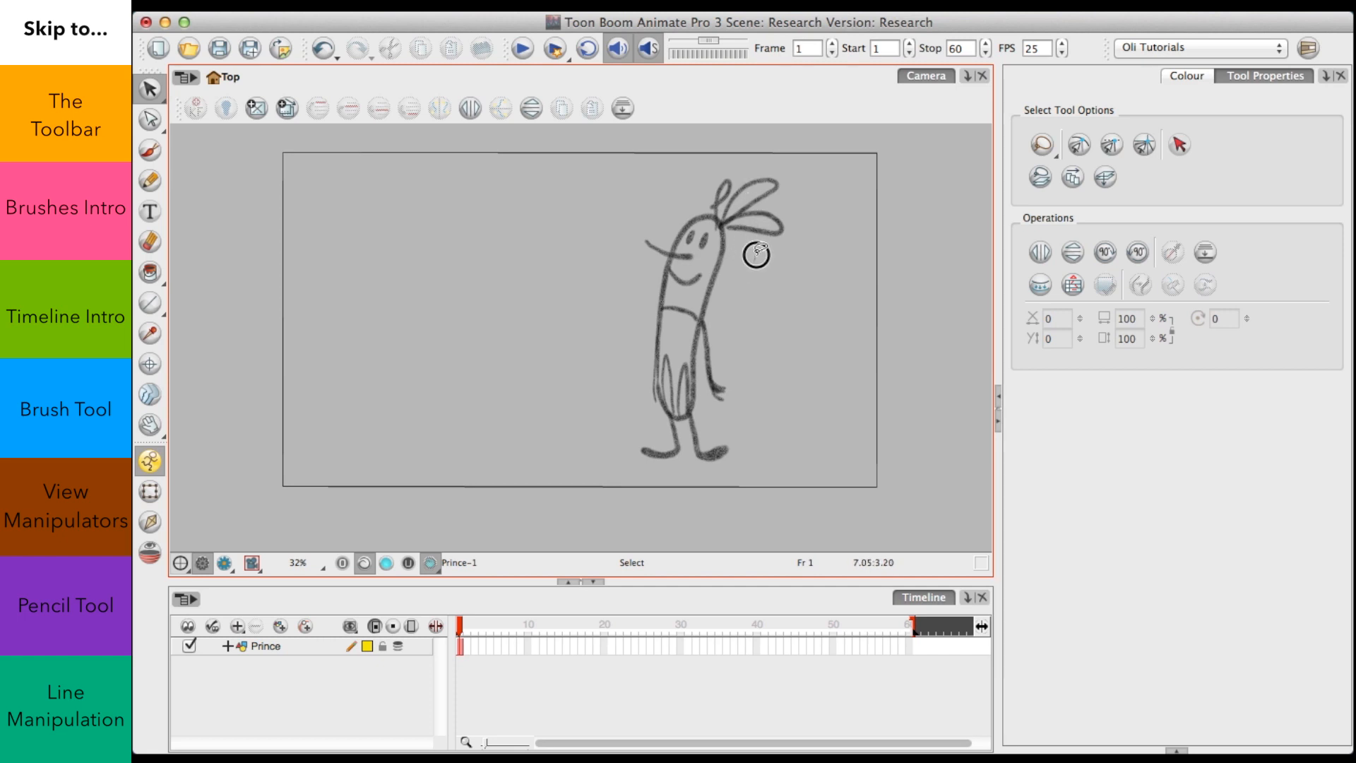
# Step: Select individual strokes of the character one at a time, including the foot and the body outline, and clear the selection
pyautogui.click(770, 236)
pyautogui.click(817, 227)
pyautogui.click(795, 185)
pyautogui.click(823, 219)
pyautogui.click(717, 239)
pyautogui.click(780, 282)
pyautogui.click(675, 249)
pyautogui.click(691, 325)
pyautogui.click(773, 311)
pyautogui.click(727, 387)
pyautogui.click(746, 410)
pyautogui.click(735, 452)
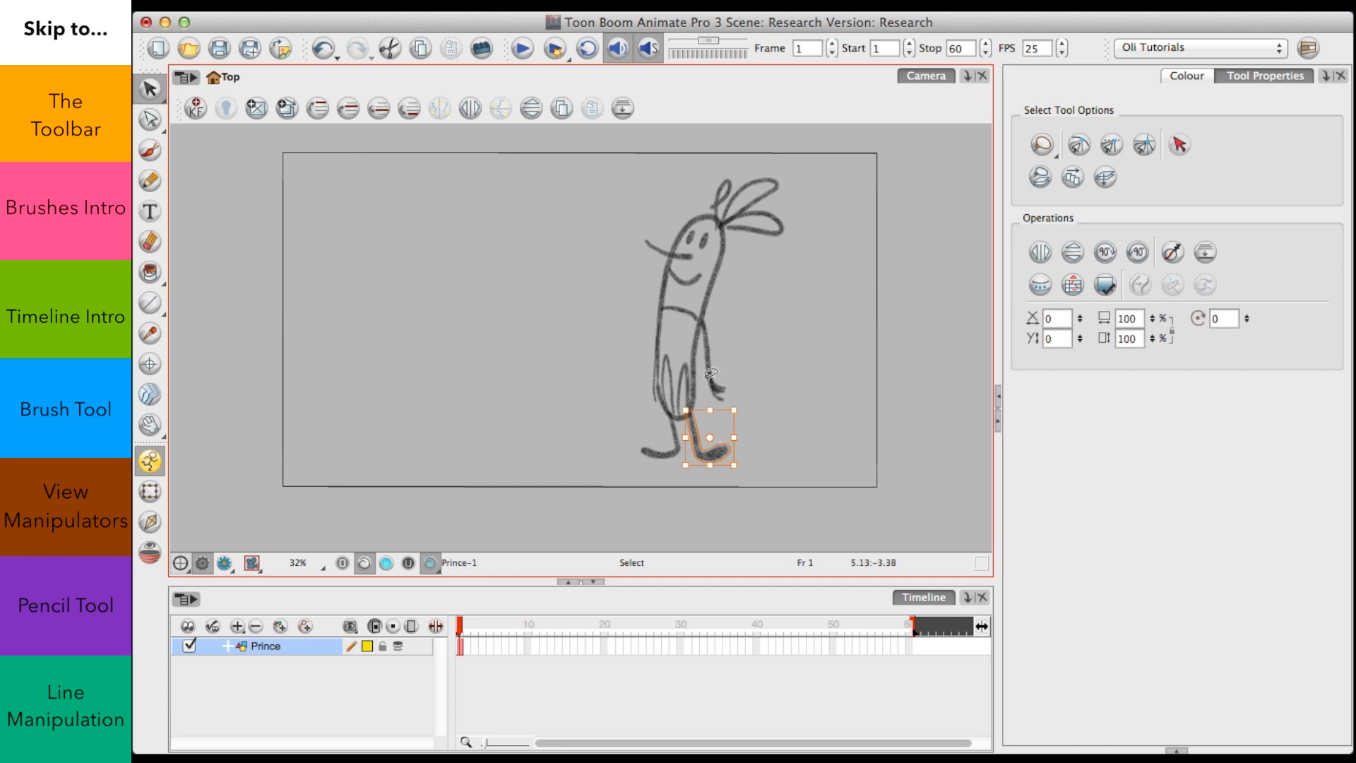
pyautogui.click(721, 294)
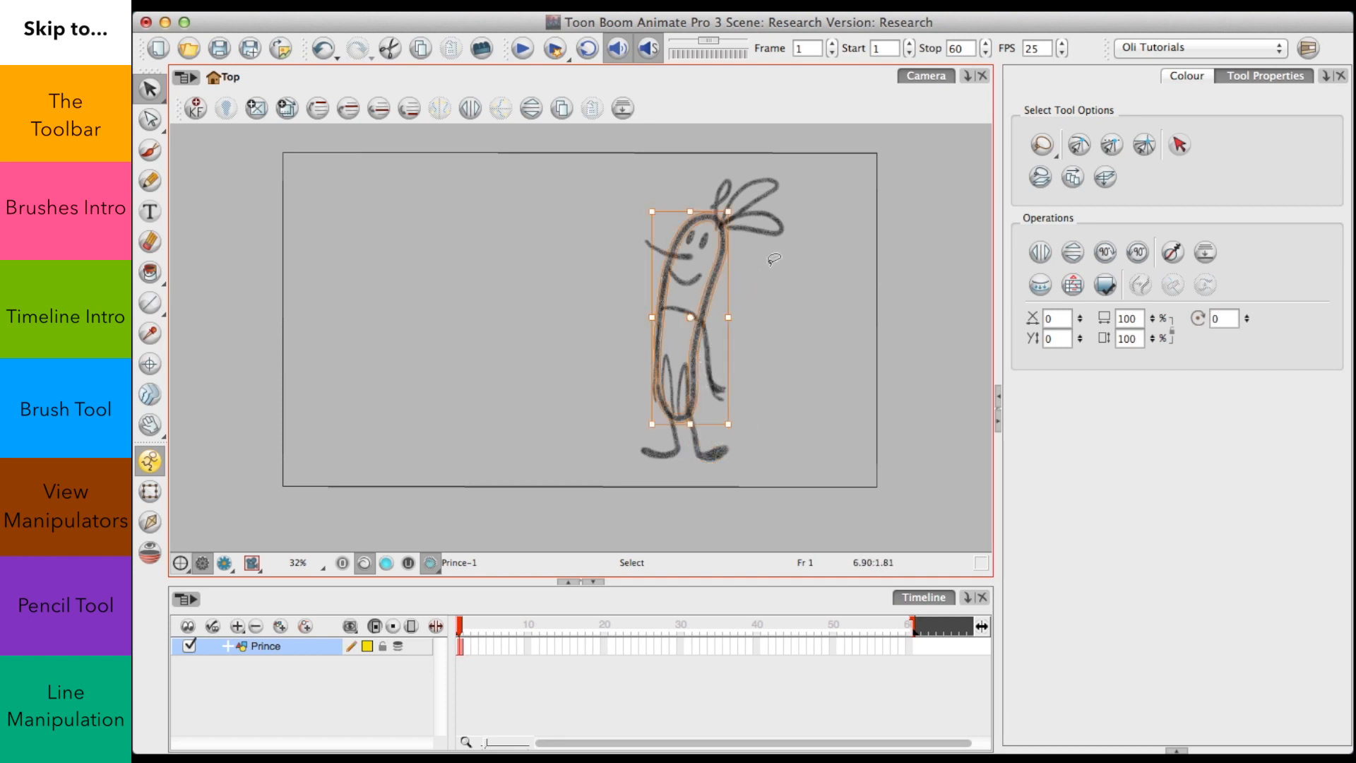
pyautogui.click(757, 269)
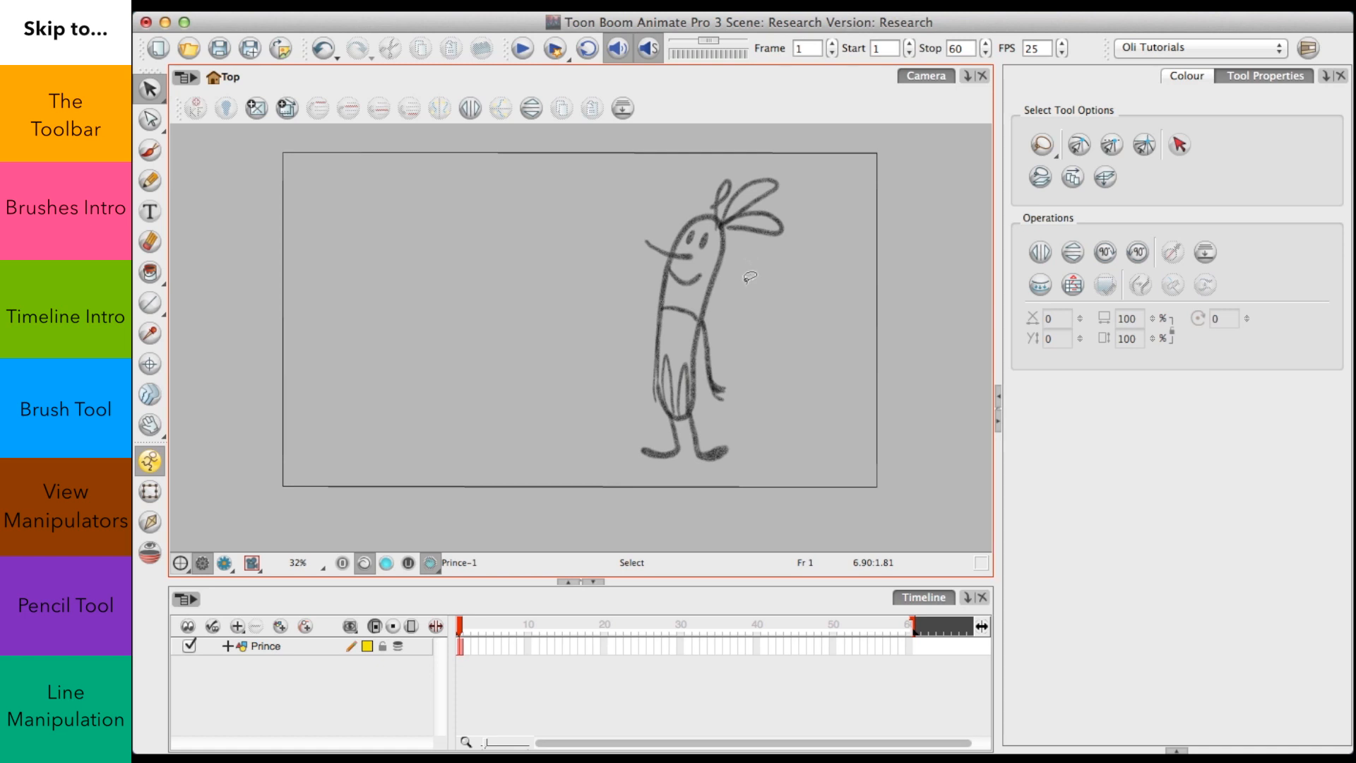
pyautogui.moveTo(748, 279)
pyautogui.mouseDown()
pyautogui.moveTo(769, 220)
pyautogui.moveTo(771, 253)
pyautogui.mouseUp()
pyautogui.click(825, 221)
pyautogui.click(833, 207)
# Step: Pan the canvas with the Hand tool and zoom in on the character's head with the Zoom tool
pyautogui.click(160, 427)
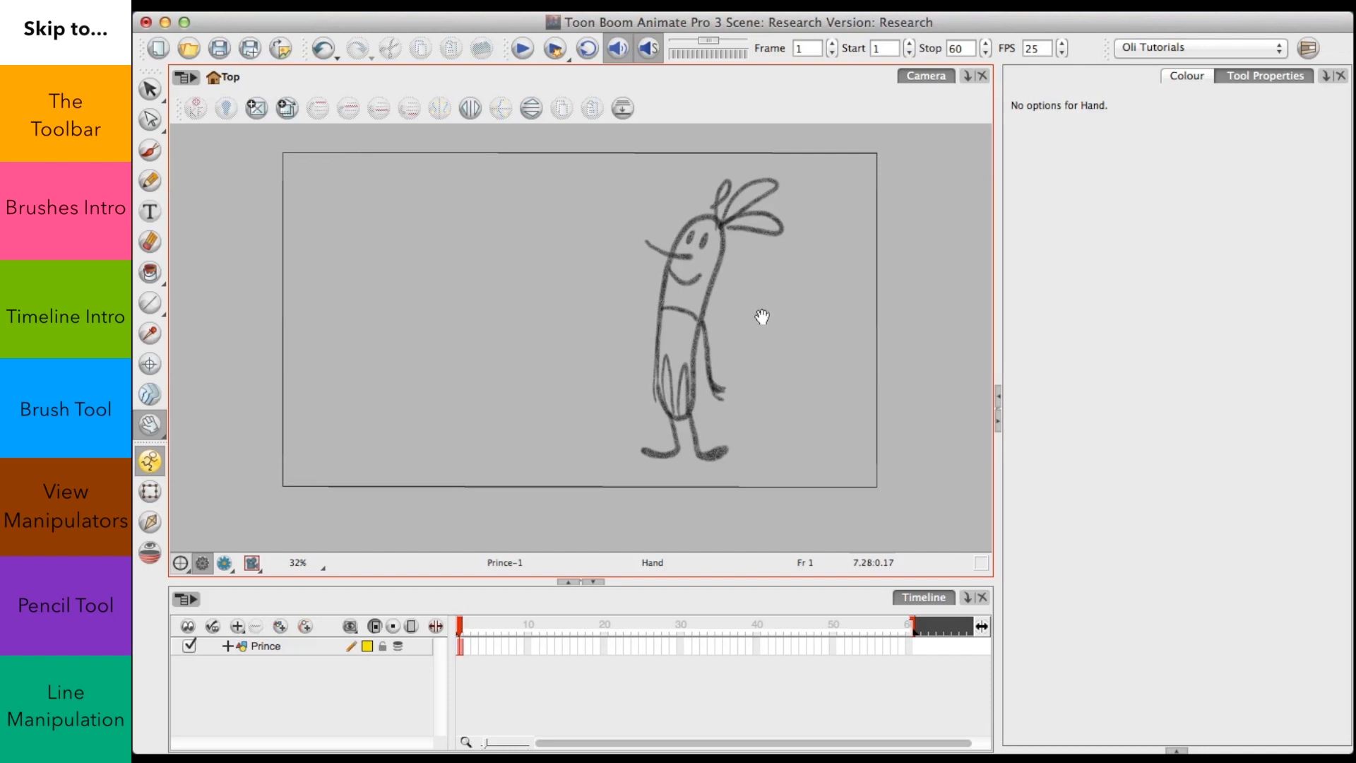
pyautogui.moveTo(775, 314)
pyautogui.mouseDown()
pyautogui.moveTo(676, 332)
pyautogui.moveTo(832, 254)
pyautogui.moveTo(591, 342)
pyautogui.moveTo(845, 378)
pyautogui.moveTo(743, 261)
pyautogui.moveTo(706, 303)
pyautogui.moveTo(881, 278)
pyautogui.moveTo(806, 339)
pyautogui.mouseUp()
pyautogui.moveTo(150, 424); pyautogui.dragTo(219, 443)
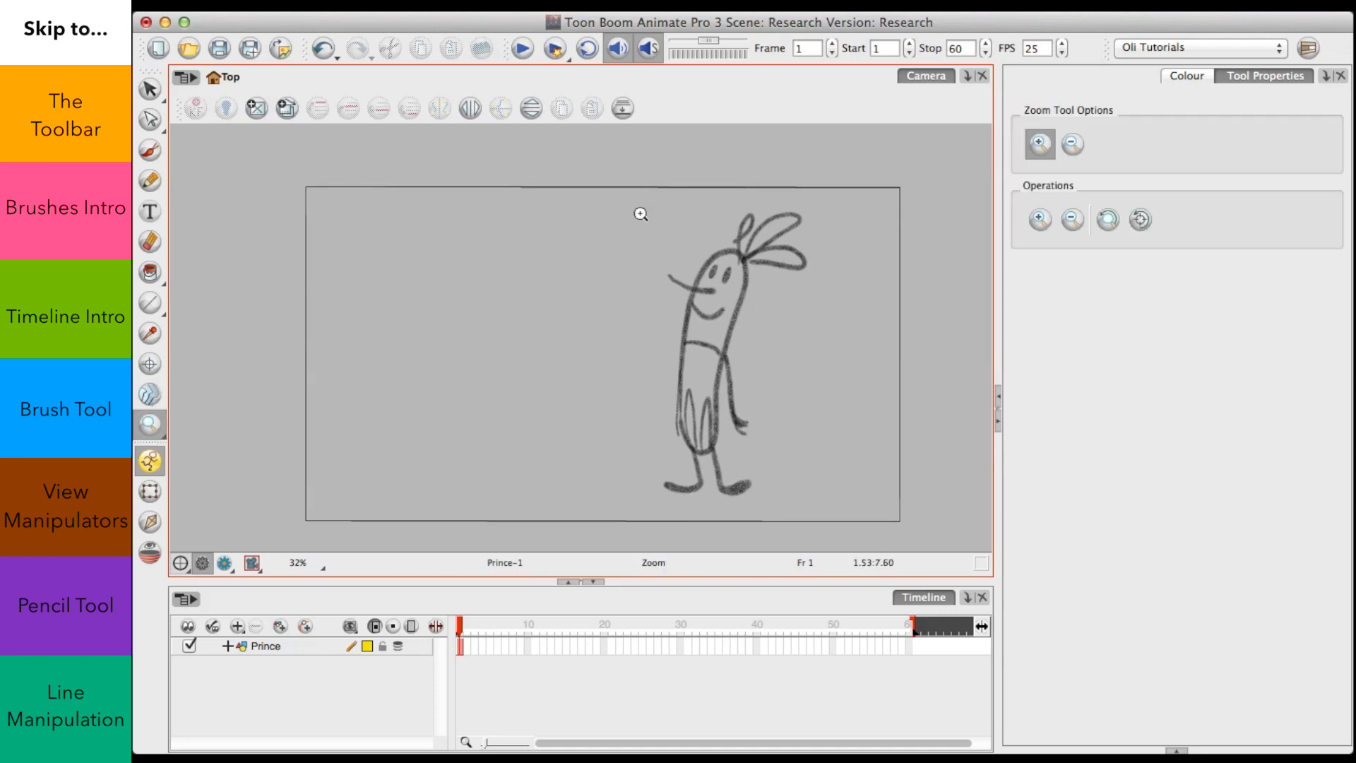
pyautogui.moveTo(626, 200); pyautogui.dragTo(845, 372)
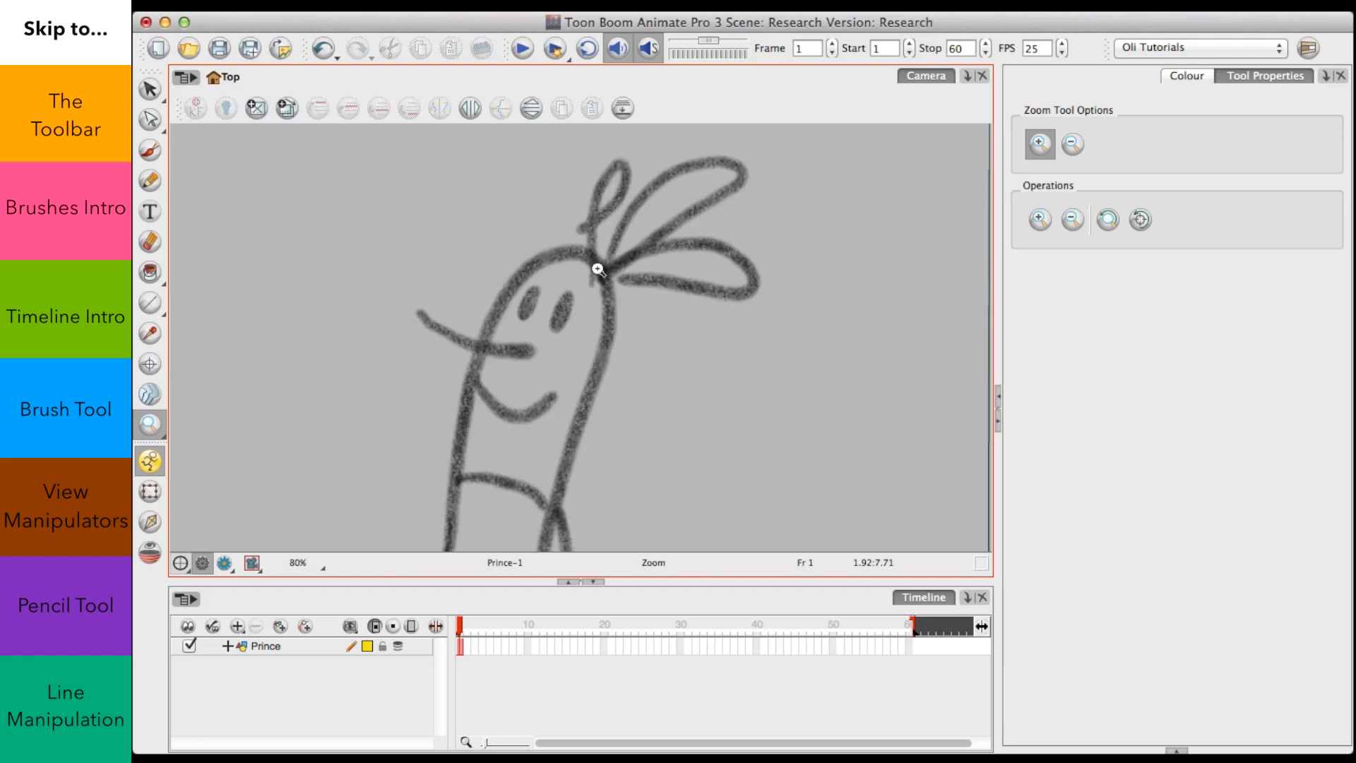
# Step: Zoom the canvas back out to 32% and re-centre the camera frame with the Hand tool
pyautogui.press('super')
pyautogui.press('alt')
pyautogui.keyDown('alt'); pyautogui.click(699, 362); pyautogui.keyUp('alt')
pyautogui.keyDown('alt'); pyautogui.click(702, 381); pyautogui.keyUp('alt')
pyautogui.keyDown('alt'); pyautogui.click(715, 424); pyautogui.keyUp('alt')
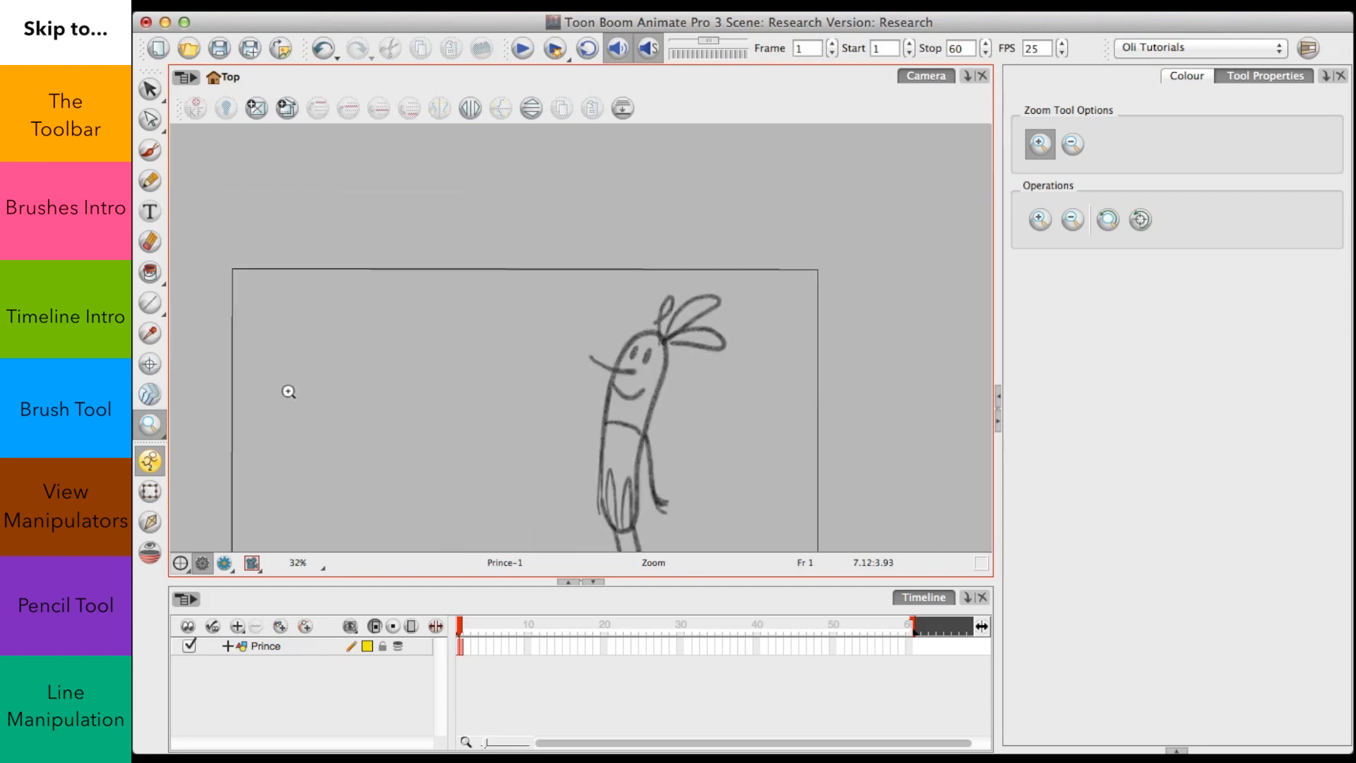
pyautogui.click(159, 431)
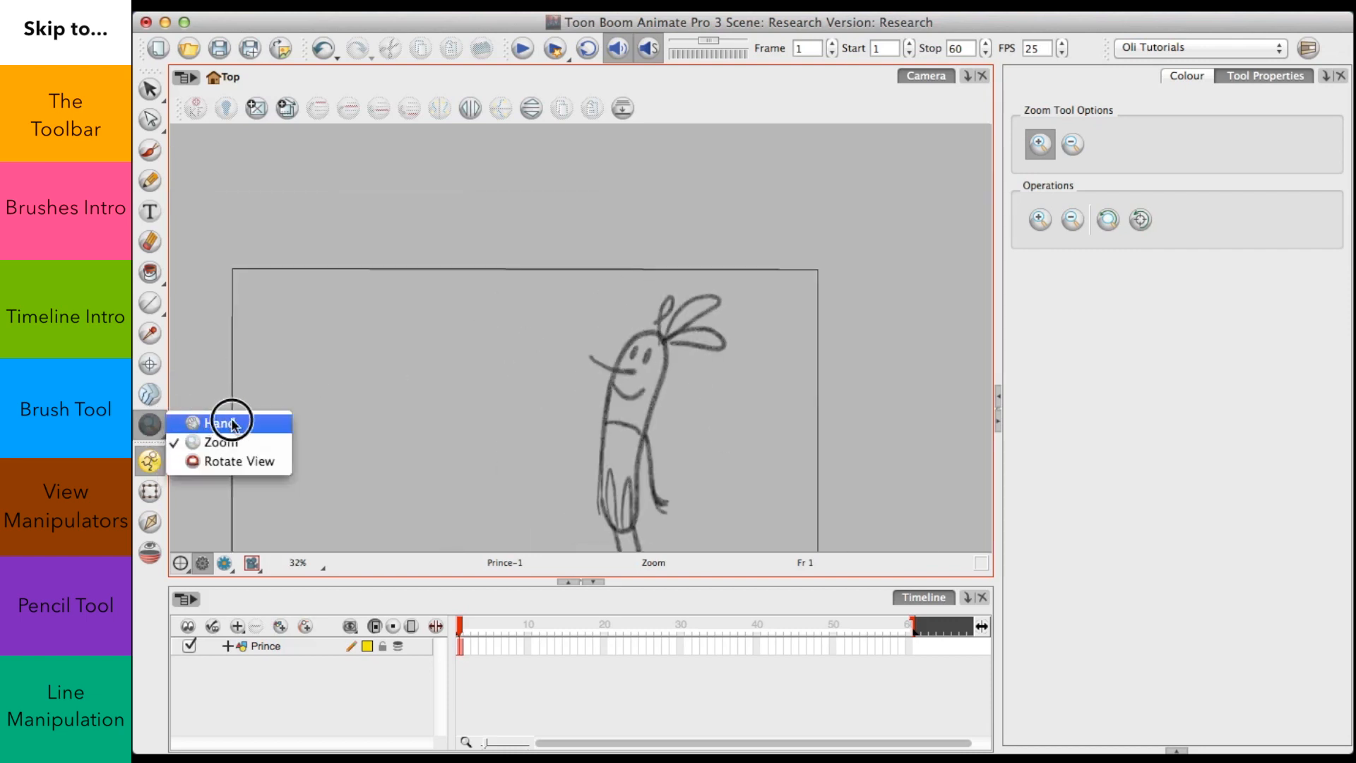
pyautogui.click(226, 421)
pyautogui.moveTo(780, 438); pyautogui.dragTo(847, 369)
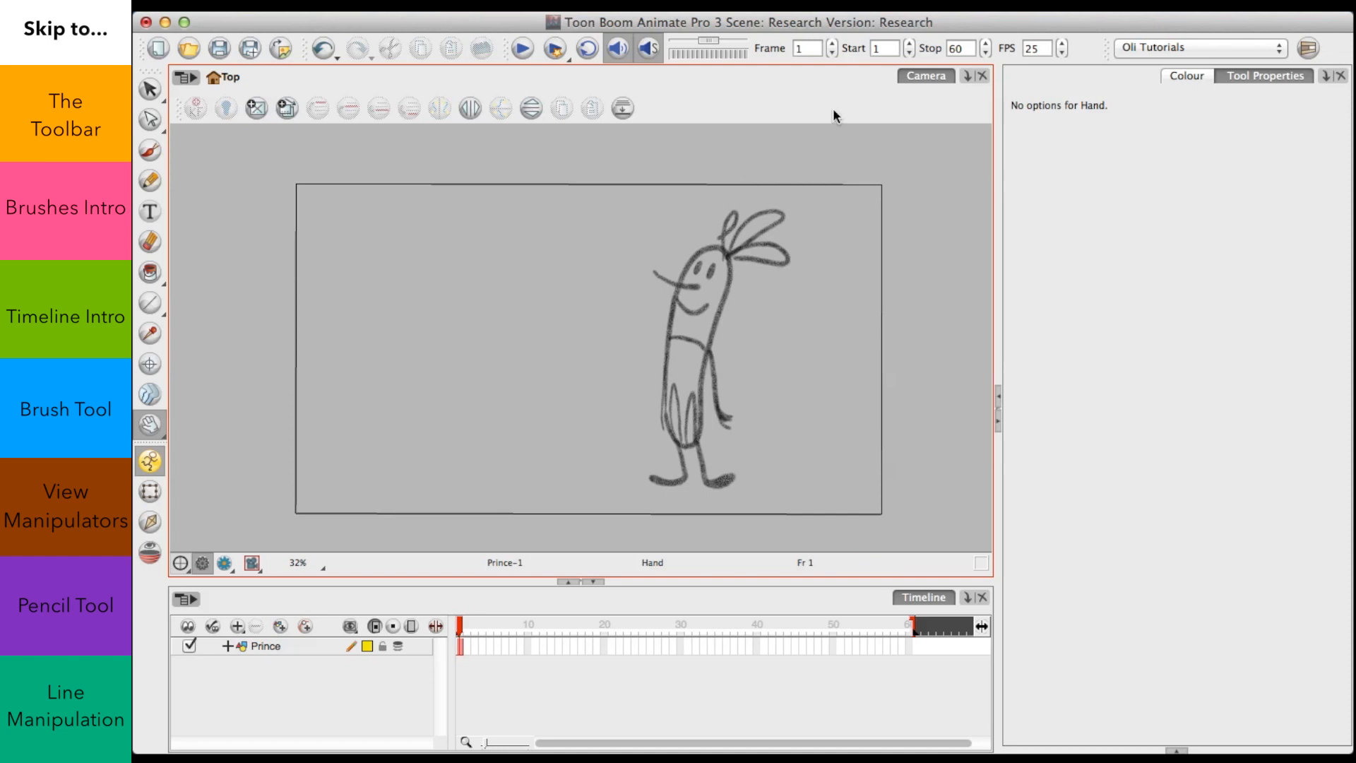
# Step: Tilt the canvas counter-clockwise with the Rotate View tool
pyautogui.moveTo(152, 435); pyautogui.dragTo(247, 444)
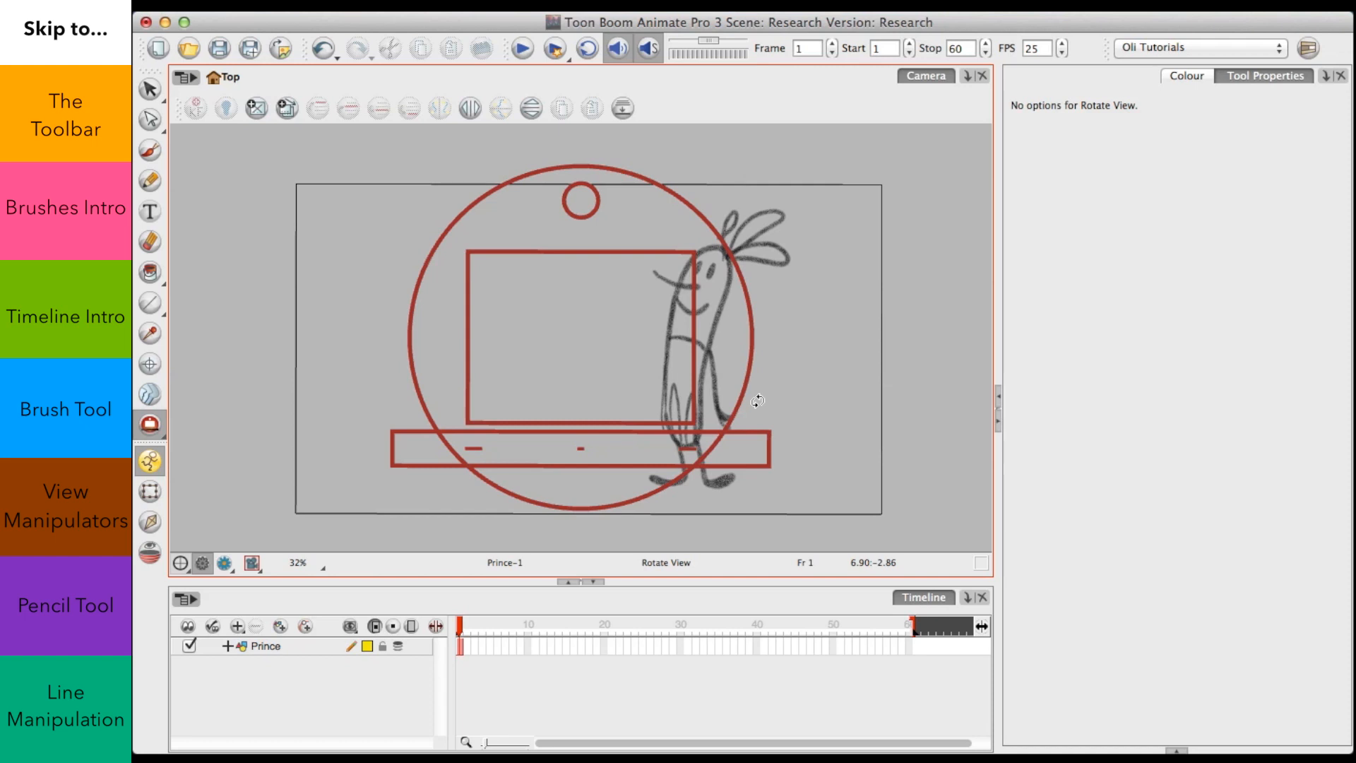
pyautogui.moveTo(763, 369); pyautogui.dragTo(806, 151)
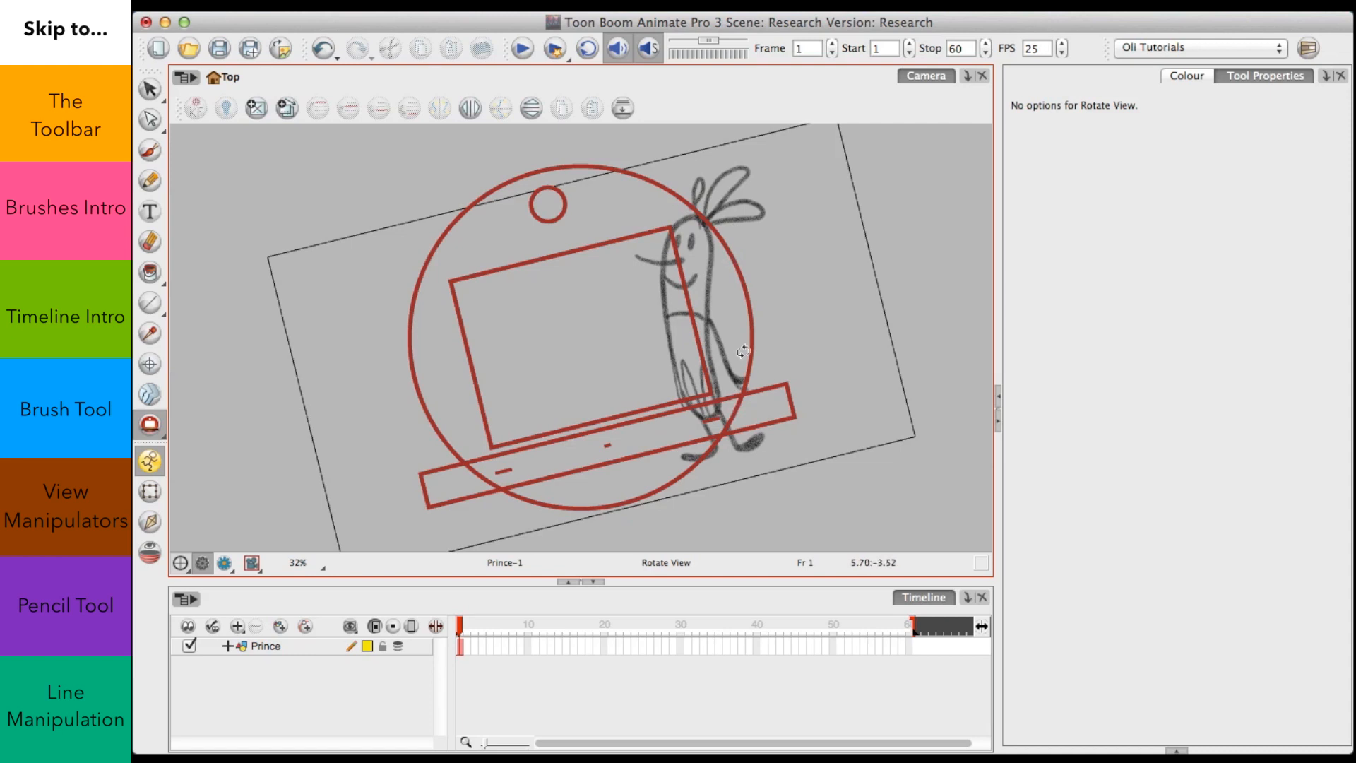
pyautogui.moveTo(726, 337)
pyautogui.mouseDown()
pyautogui.moveTo(730, 275)
pyautogui.moveTo(751, 312)
pyautogui.moveTo(734, 315)
pyautogui.moveTo(733, 357)
pyautogui.mouseUp()
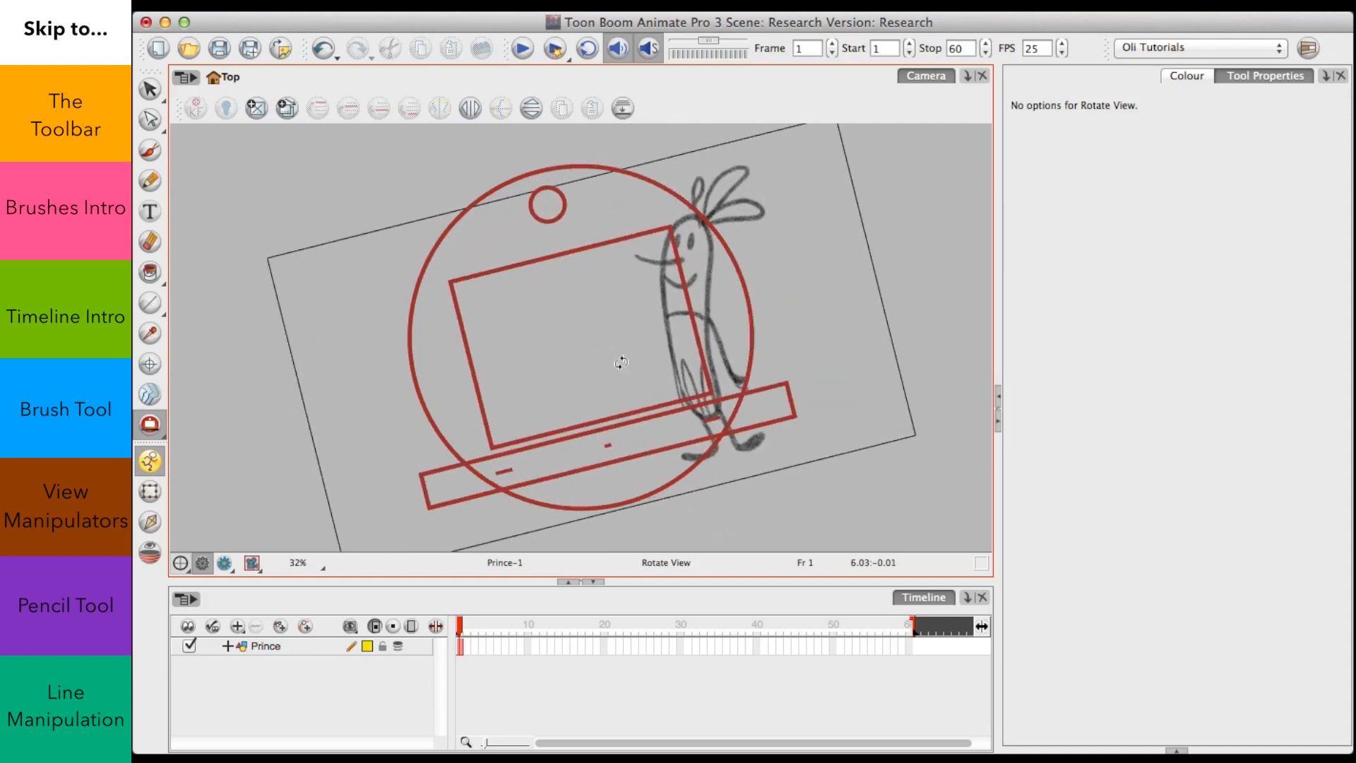
pyautogui.moveTo(704, 370); pyautogui.dragTo(763, 311)
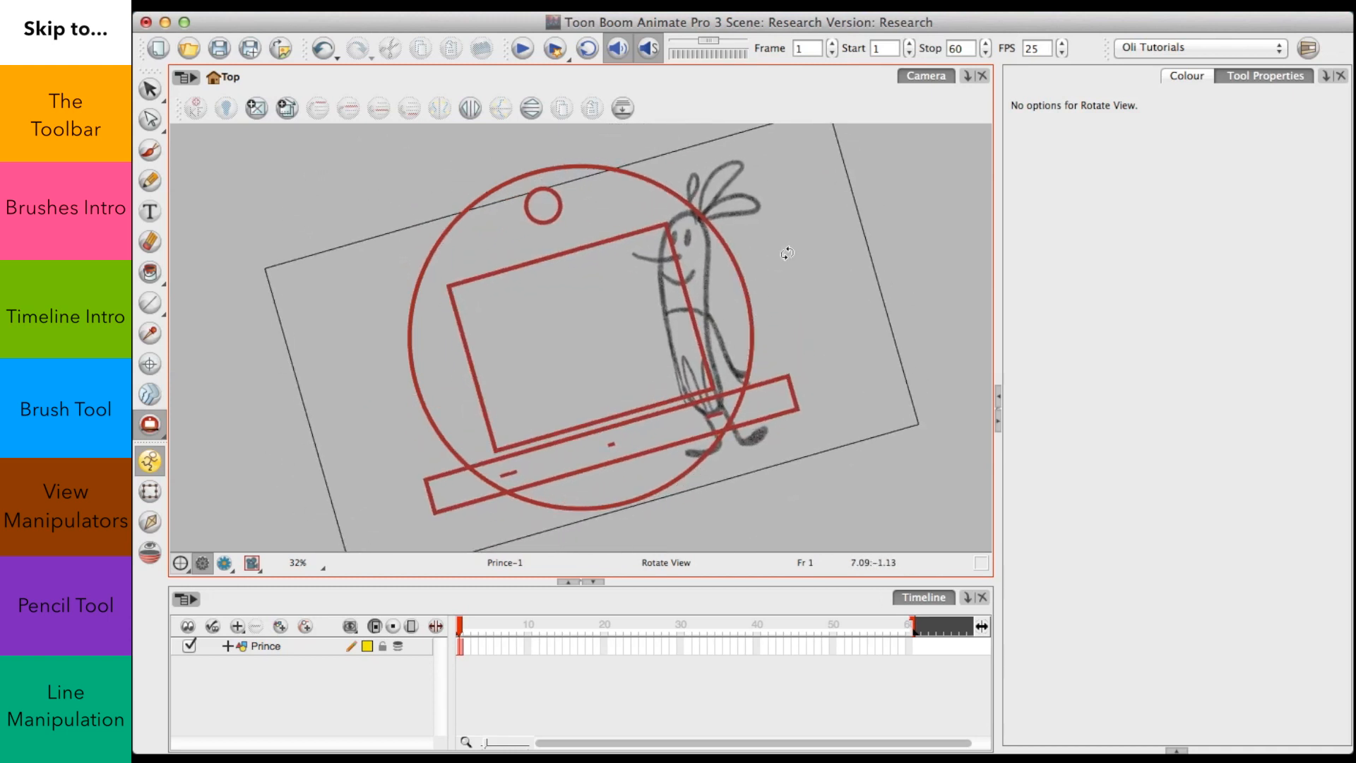
# Step: Switch to the Hand tool and zoom the canvas in and out, down to 20%
pyautogui.moveTo(158, 426); pyautogui.dragTo(215, 422)
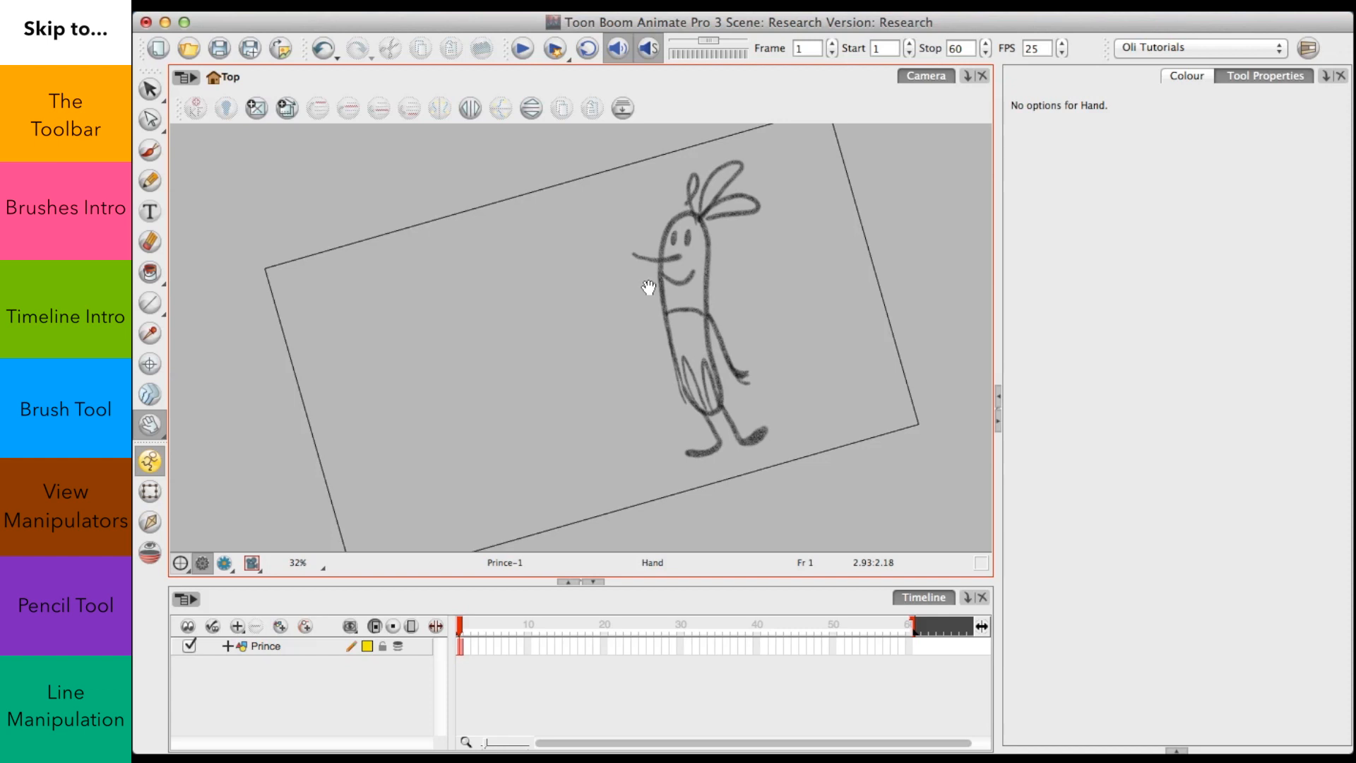
pyautogui.scroll(-5, 650, 288)
pyautogui.scroll(5, 650, 288)
pyautogui.scroll(-5, 649, 288)
pyautogui.scroll(5, 650, 288)
pyautogui.scroll(-3, 649, 288)
pyautogui.scroll(5, 649, 288)
pyautogui.scroll(-8, 649, 287)
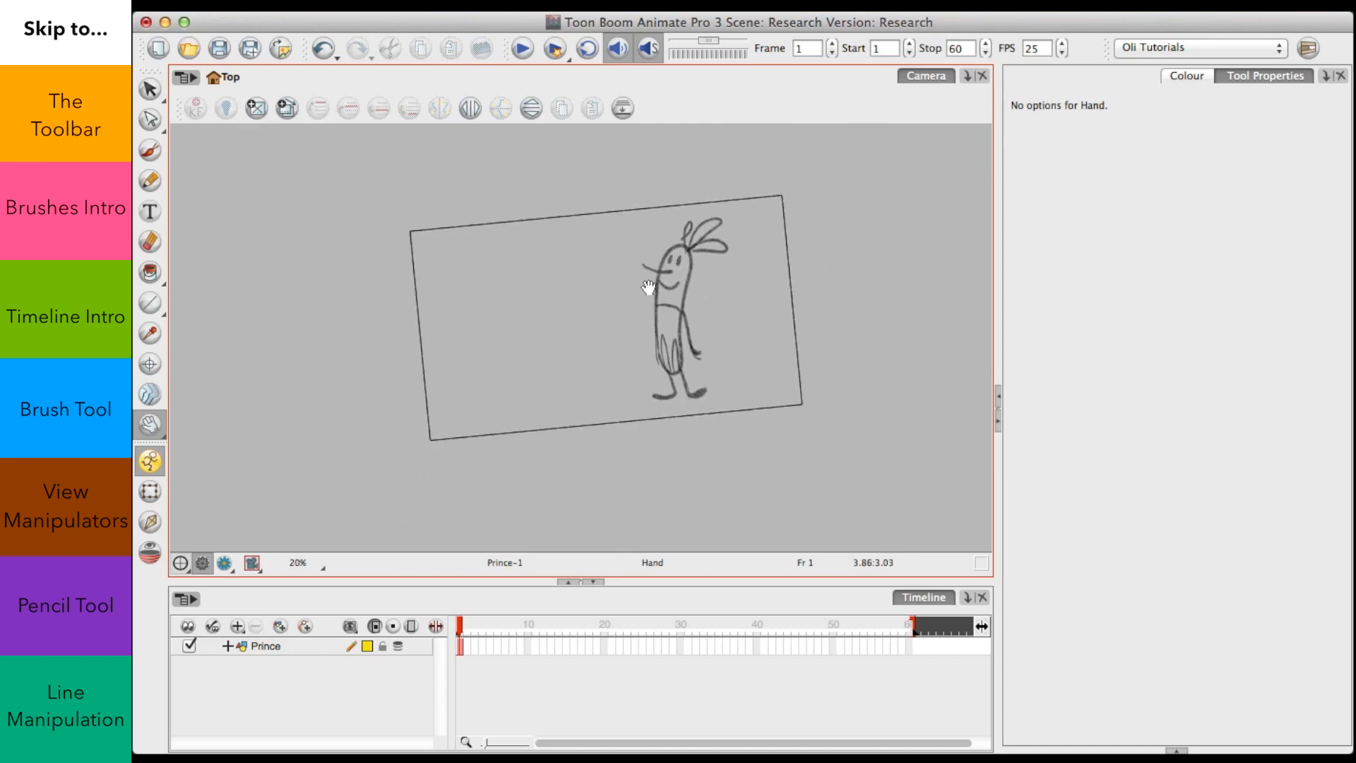
# Step: Enlarge the canvas view to 37%, rotate it nearly level and shift the camera frame back to the middle
pyautogui.scroll(5, 649, 287)
pyautogui.hscroll(-4, 649, 287)
pyautogui.hscroll(6, 650, 287)
pyautogui.hscroll(-6, 649, 288)
pyautogui.hscroll(3, 649, 287)
pyautogui.hscroll(1, 650, 288)
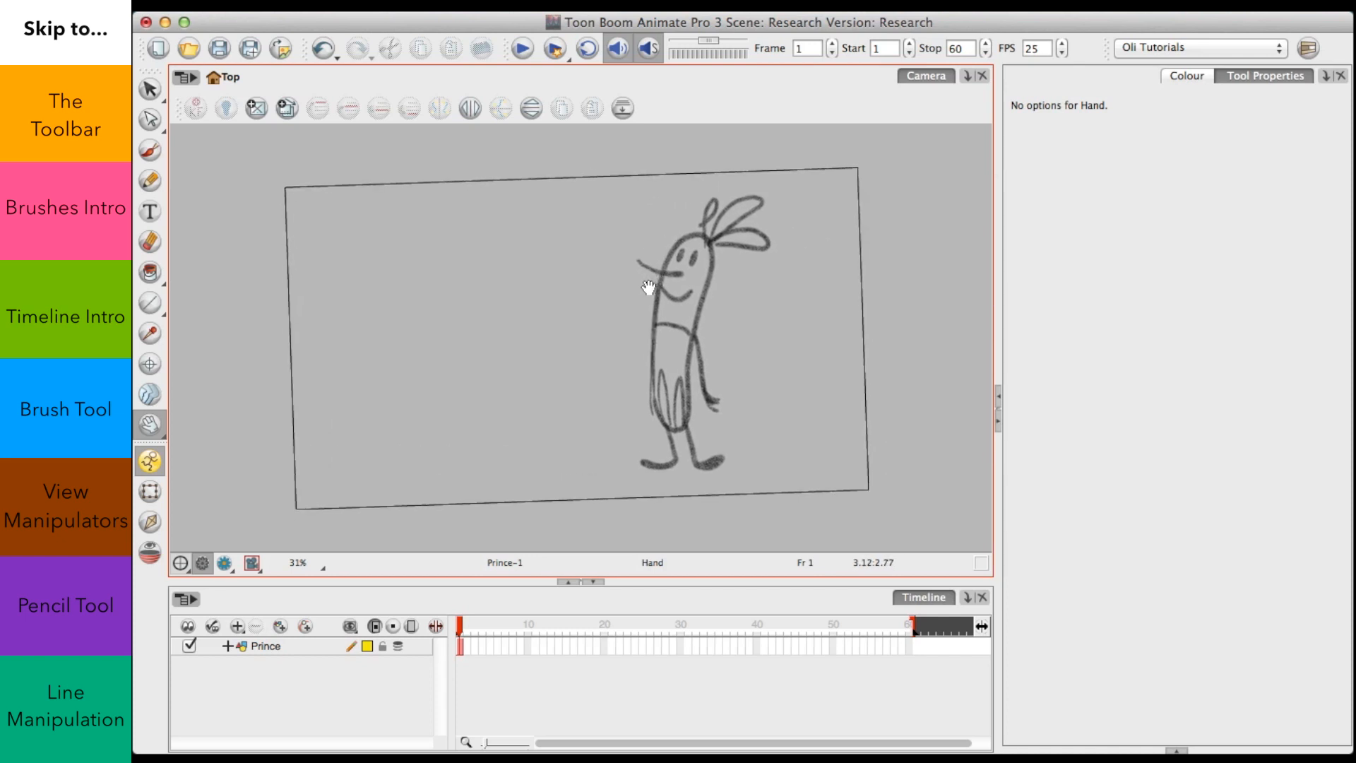
pyautogui.hscroll(3, 649, 288)
pyautogui.hscroll(-3, 649, 287)
pyautogui.scroll(3, 649, 287)
pyautogui.scroll(-1, 649, 287)
pyautogui.scroll(-1, 650, 288)
pyautogui.hscroll(1, 650, 287)
pyautogui.hscroll(-2, 652, 288)
pyautogui.scroll(1, 652, 288)
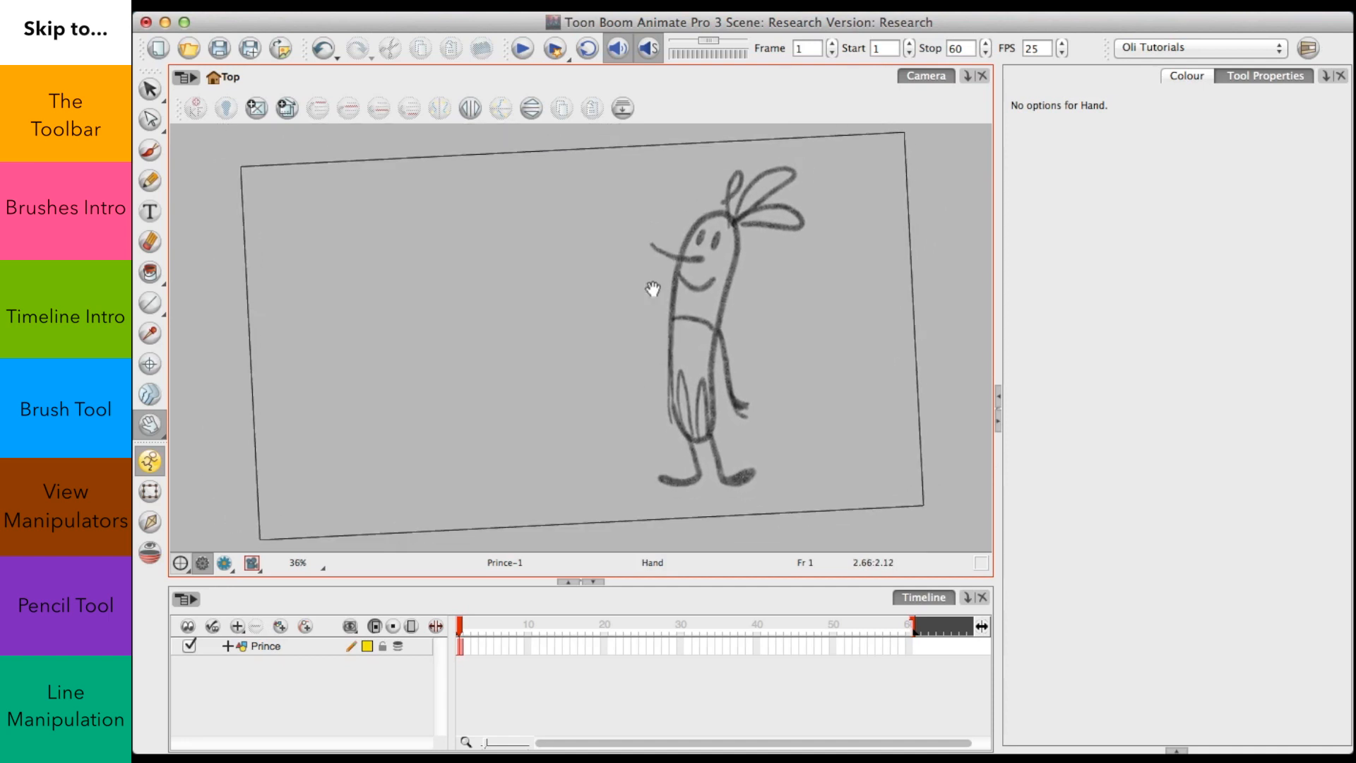
pyautogui.scroll(1, 654, 288)
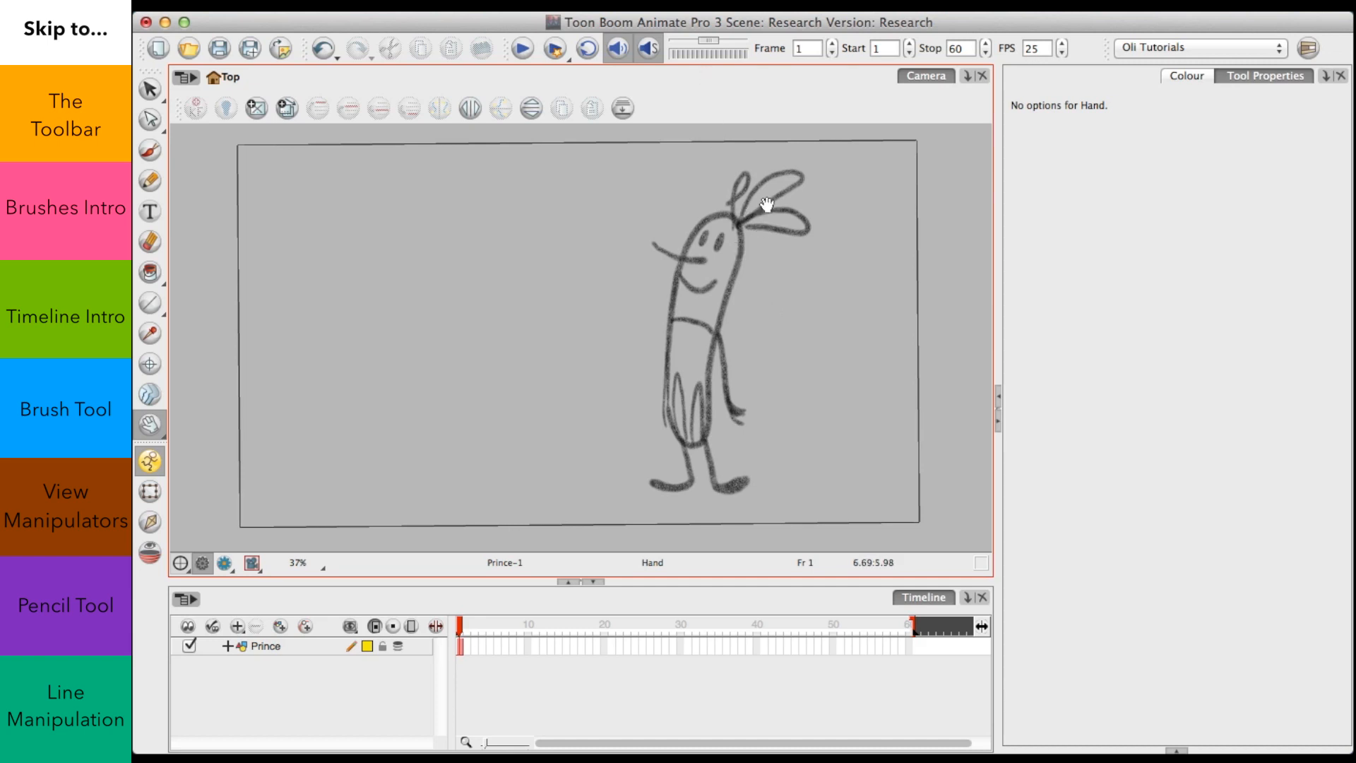
pyautogui.hscroll(-3, 766, 204)
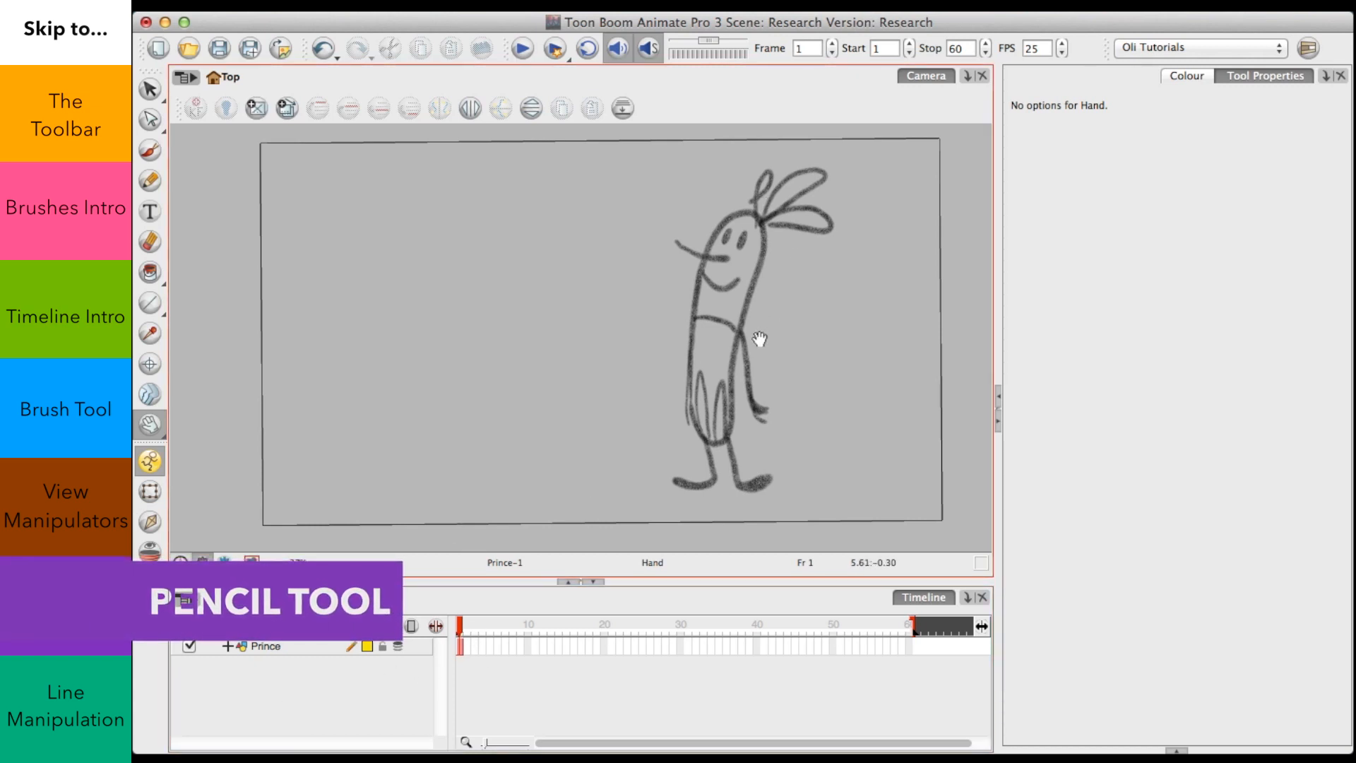
# Step: Add a new drawing layer above the Prince layer and name it Princess
pyautogui.click(244, 627)
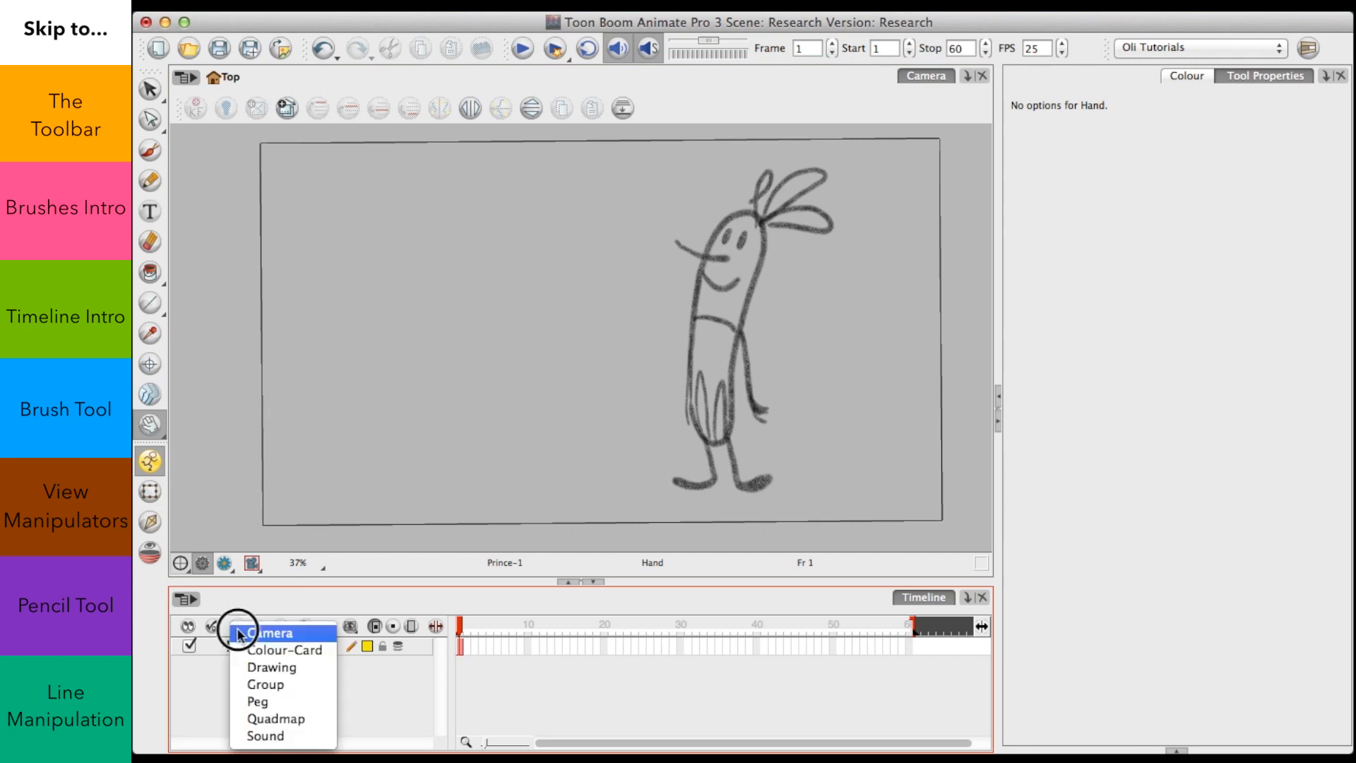
pyautogui.click(317, 669)
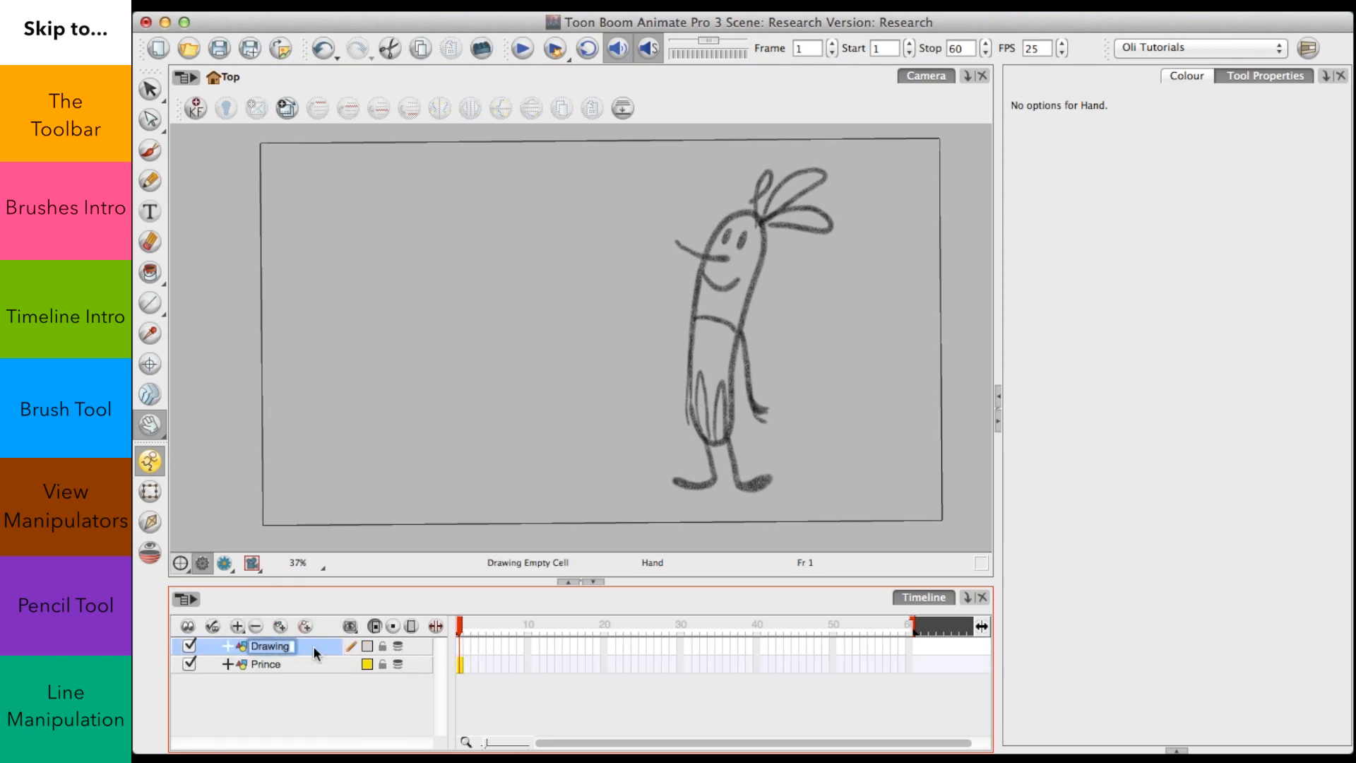
pyautogui.click(333, 566)
pyautogui.hotkey('alt', 'q')
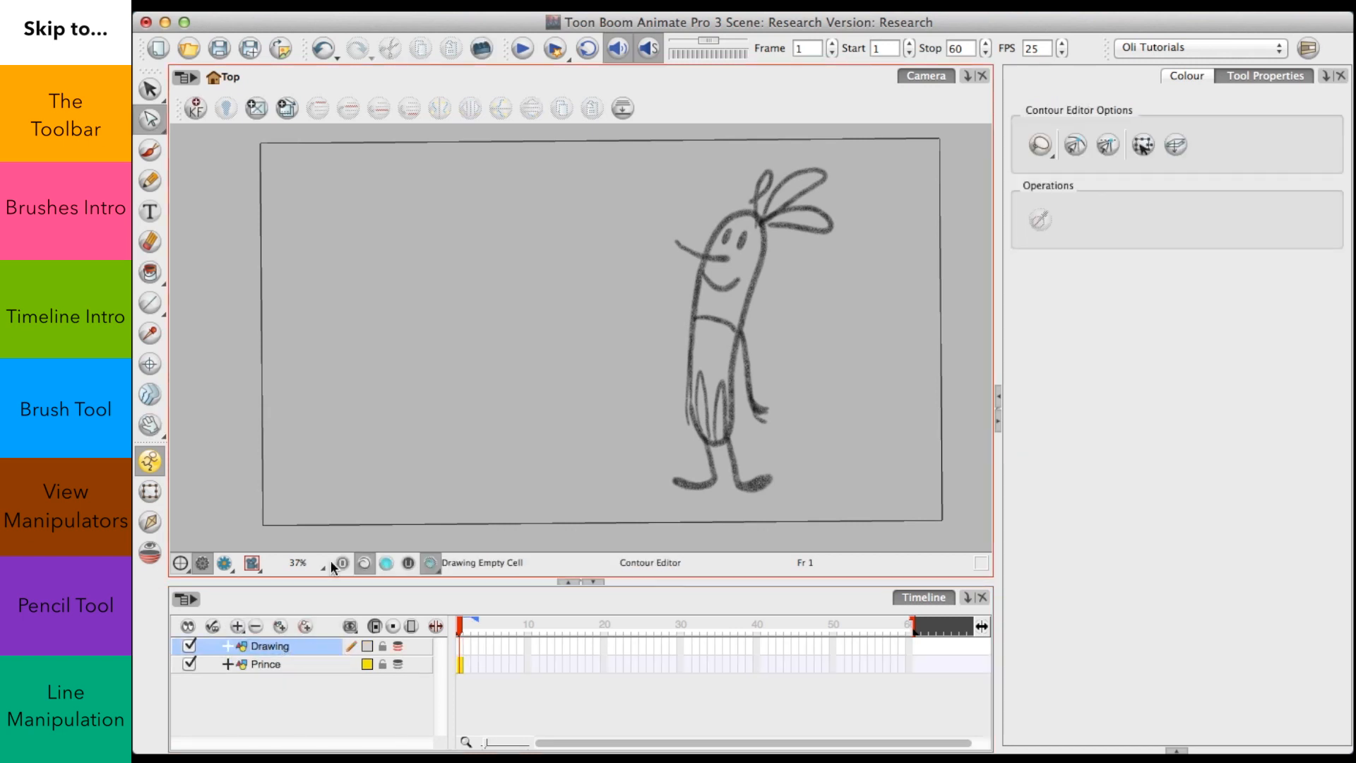
pyautogui.click(277, 644)
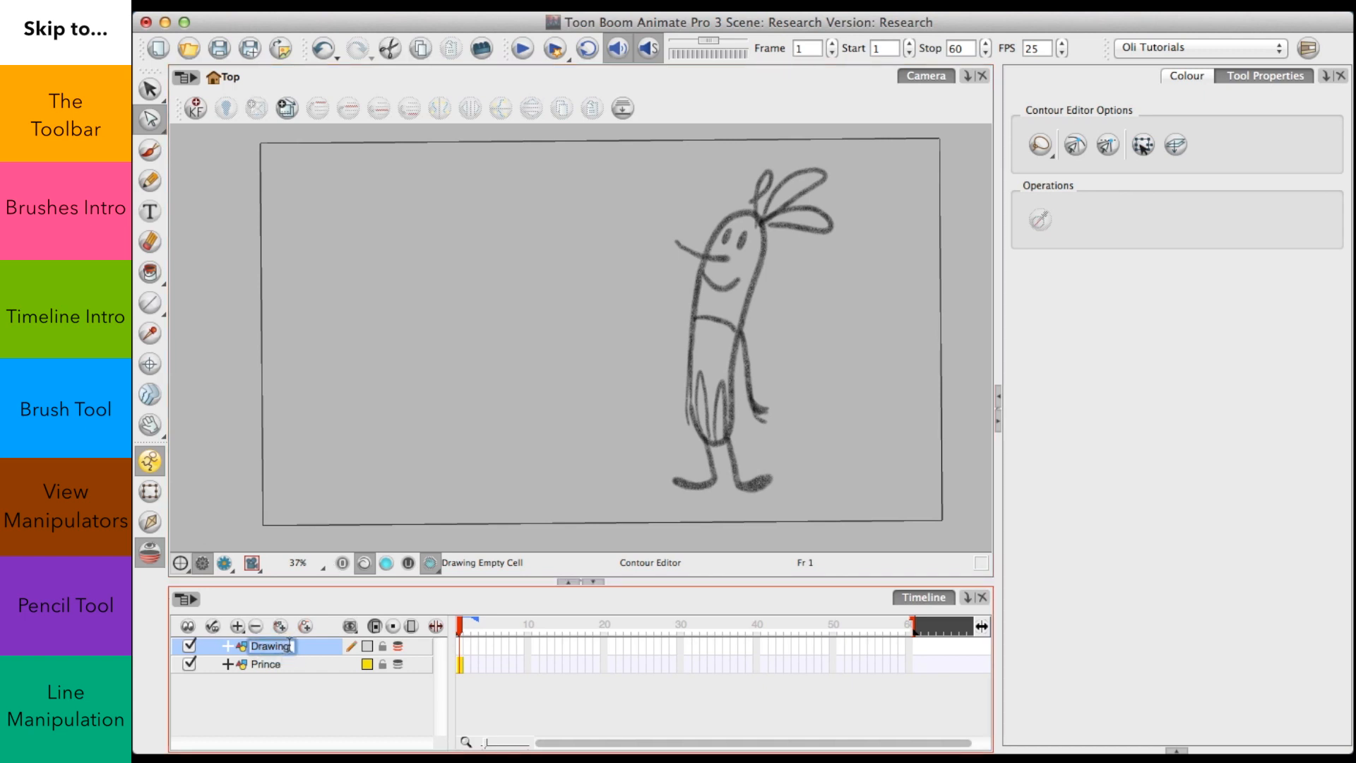
pyautogui.write('Princess')
pyautogui.press('Return')
# Step: Set the Princess layer's timeline colour to light blue (RGB 113, 219, 255)
pyautogui.click(367, 646)
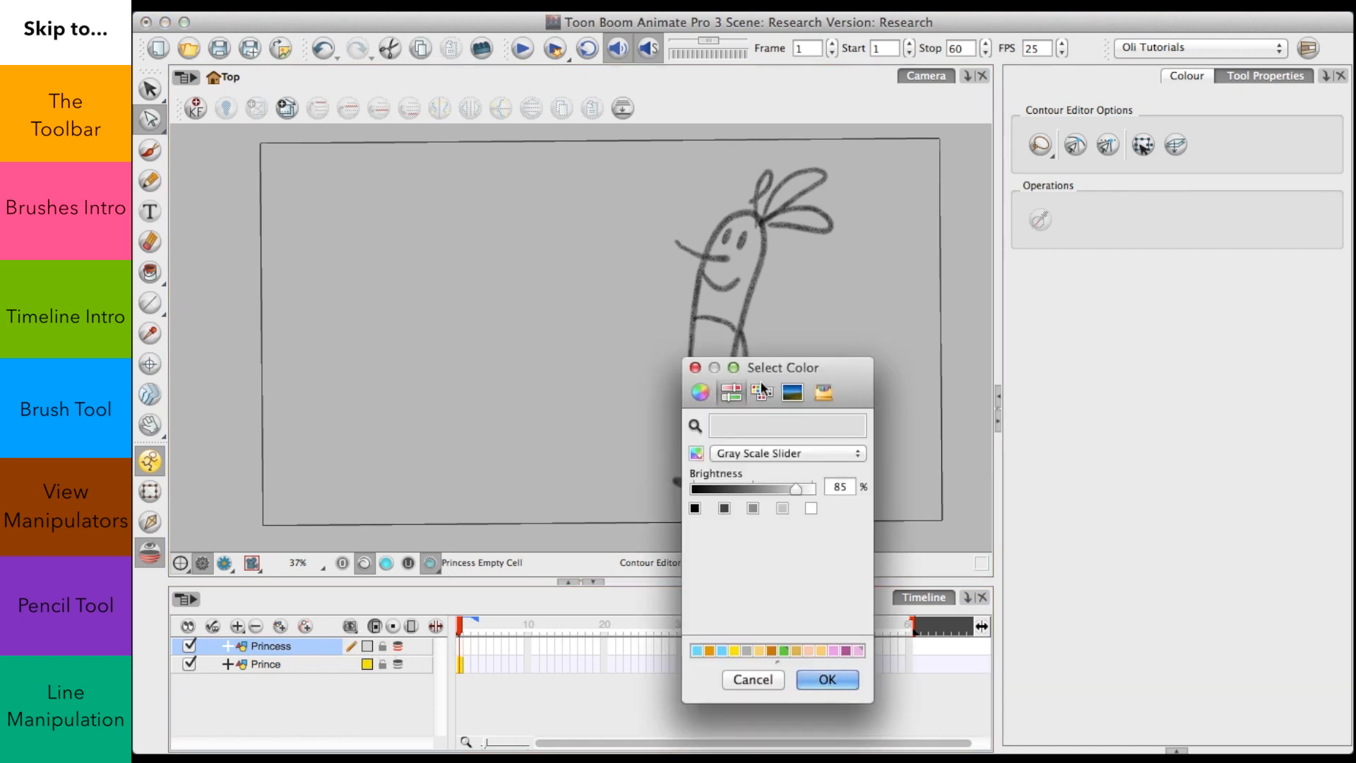
pyautogui.click(859, 649)
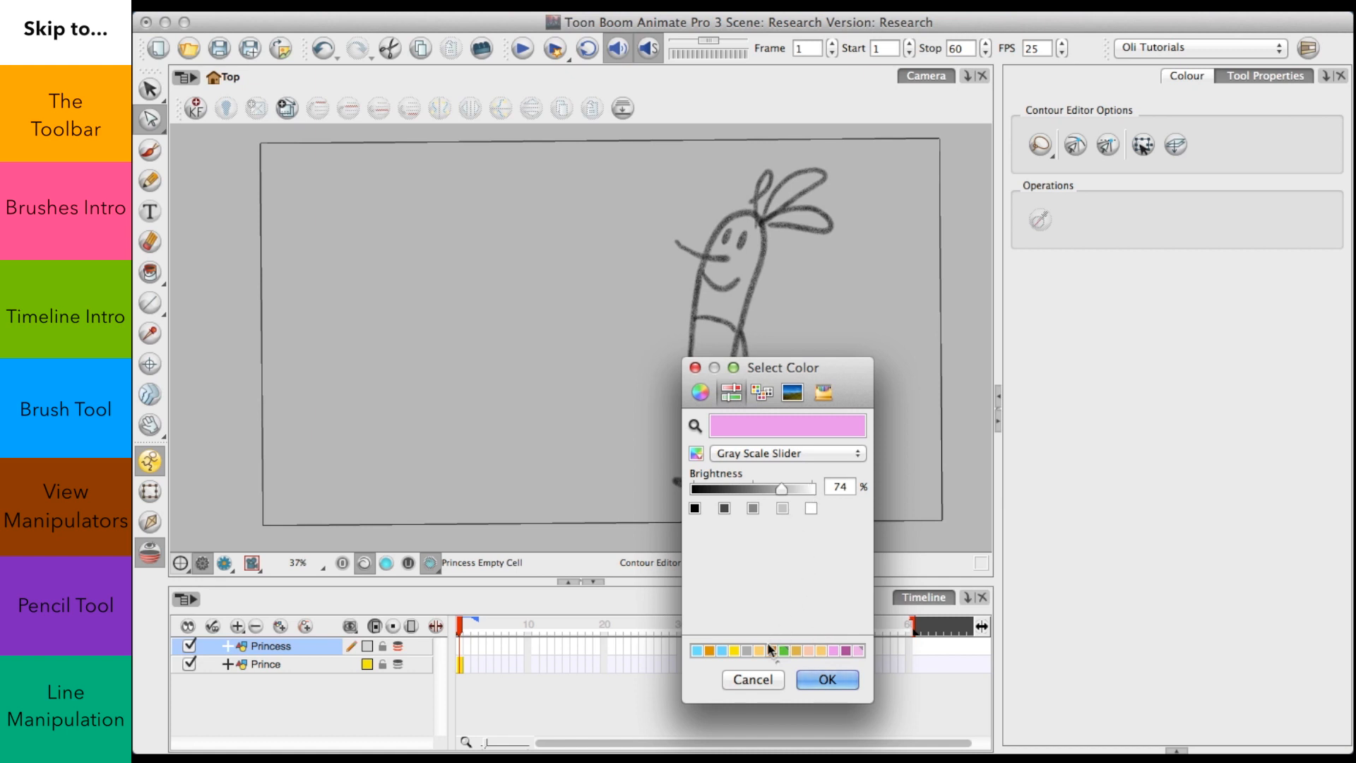
pyautogui.click(697, 650)
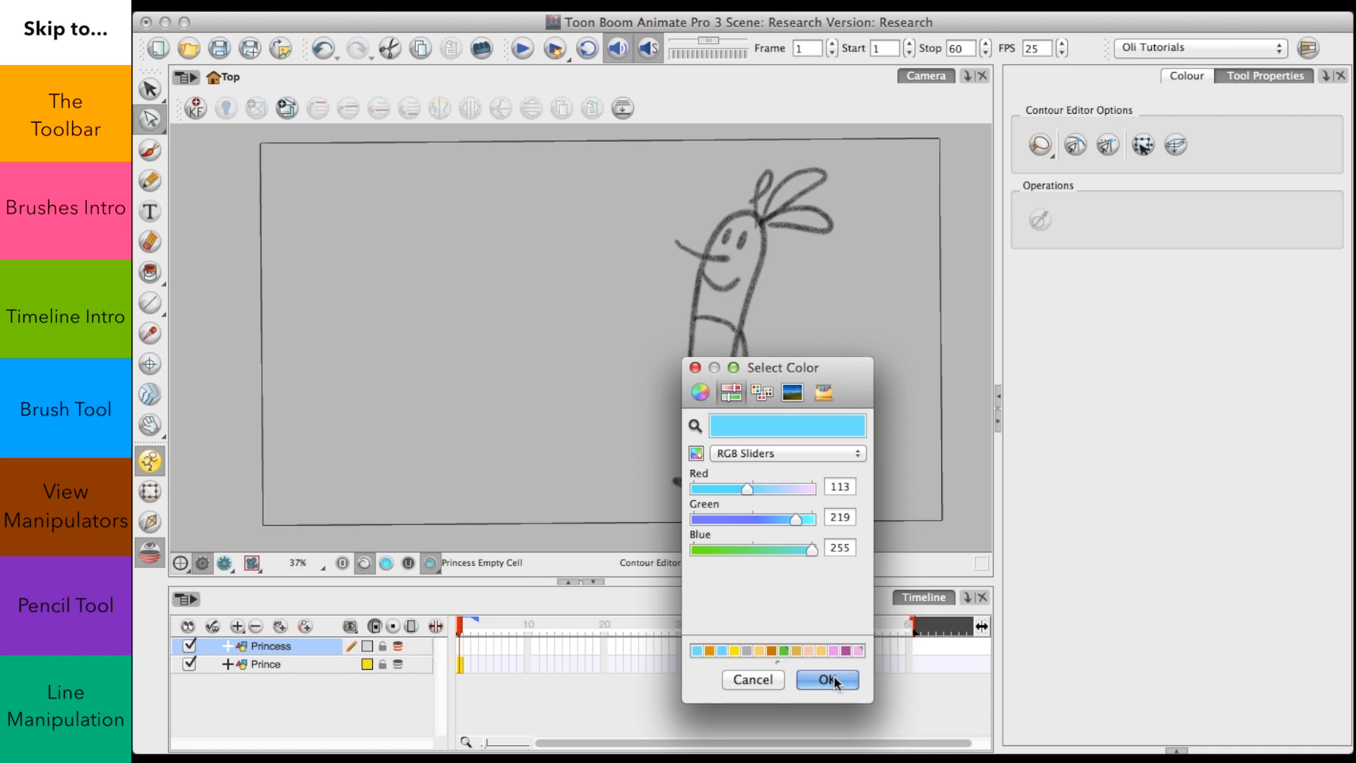
pyautogui.click(828, 679)
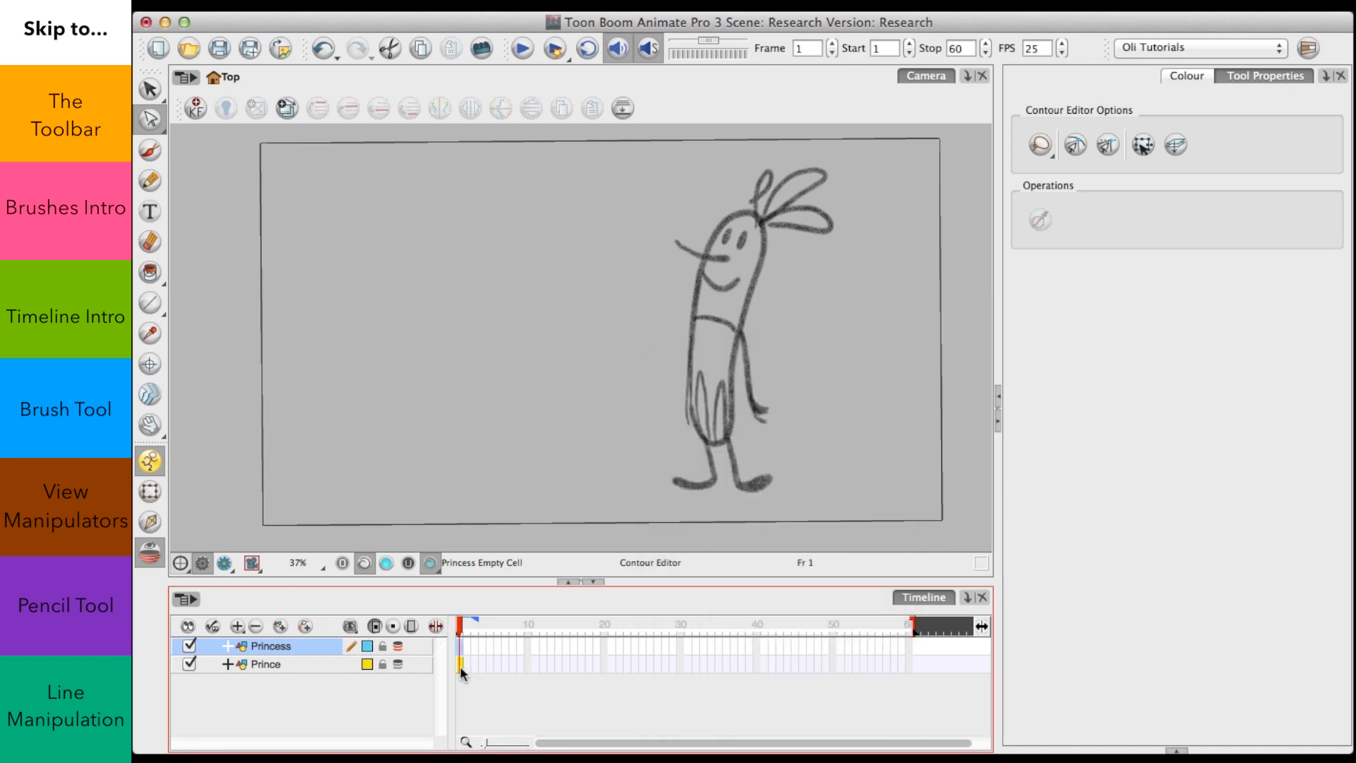
# Step: Lock the Prince layer and select frame 1 of the Princess layer for drawing
pyautogui.click(384, 663)
pyautogui.click(460, 645)
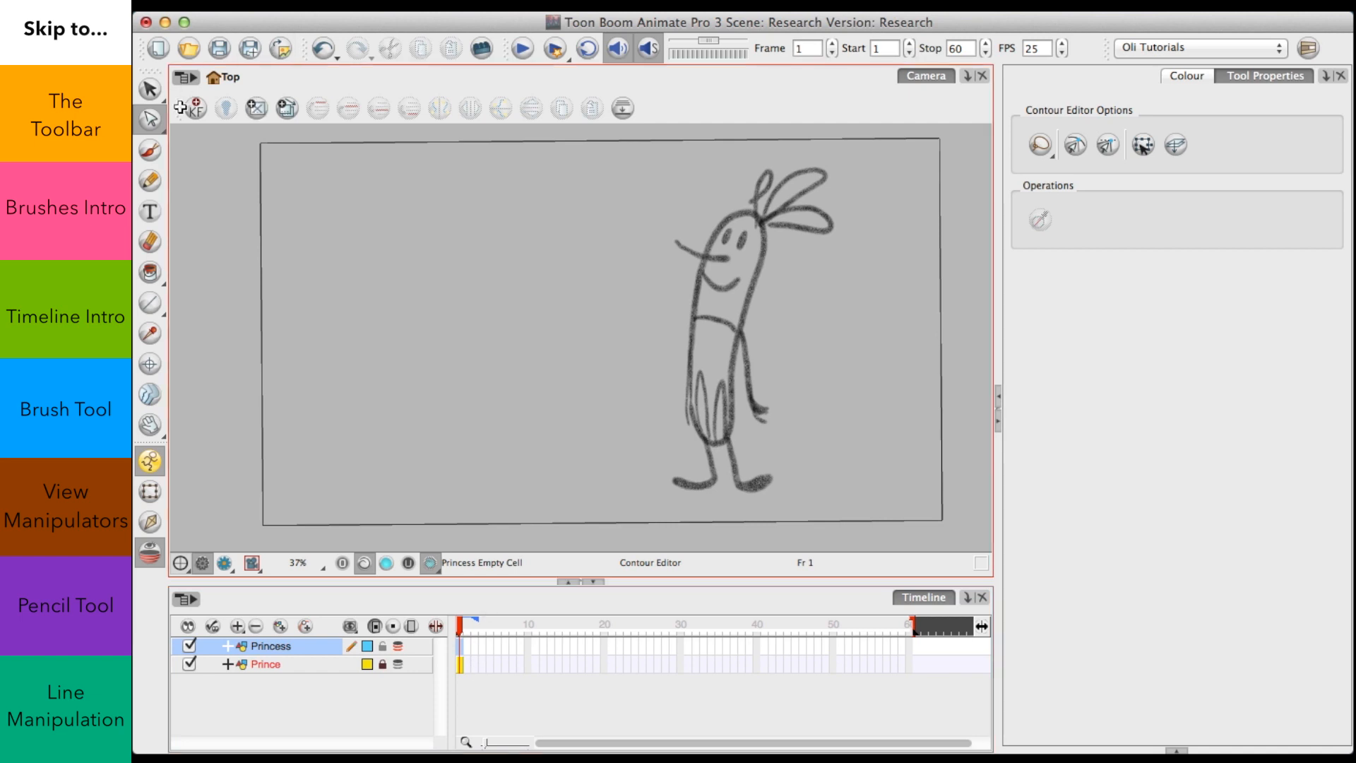
pyautogui.hotkey('alt', 's')
pyautogui.click(614, 300)
pyautogui.click(460, 644)
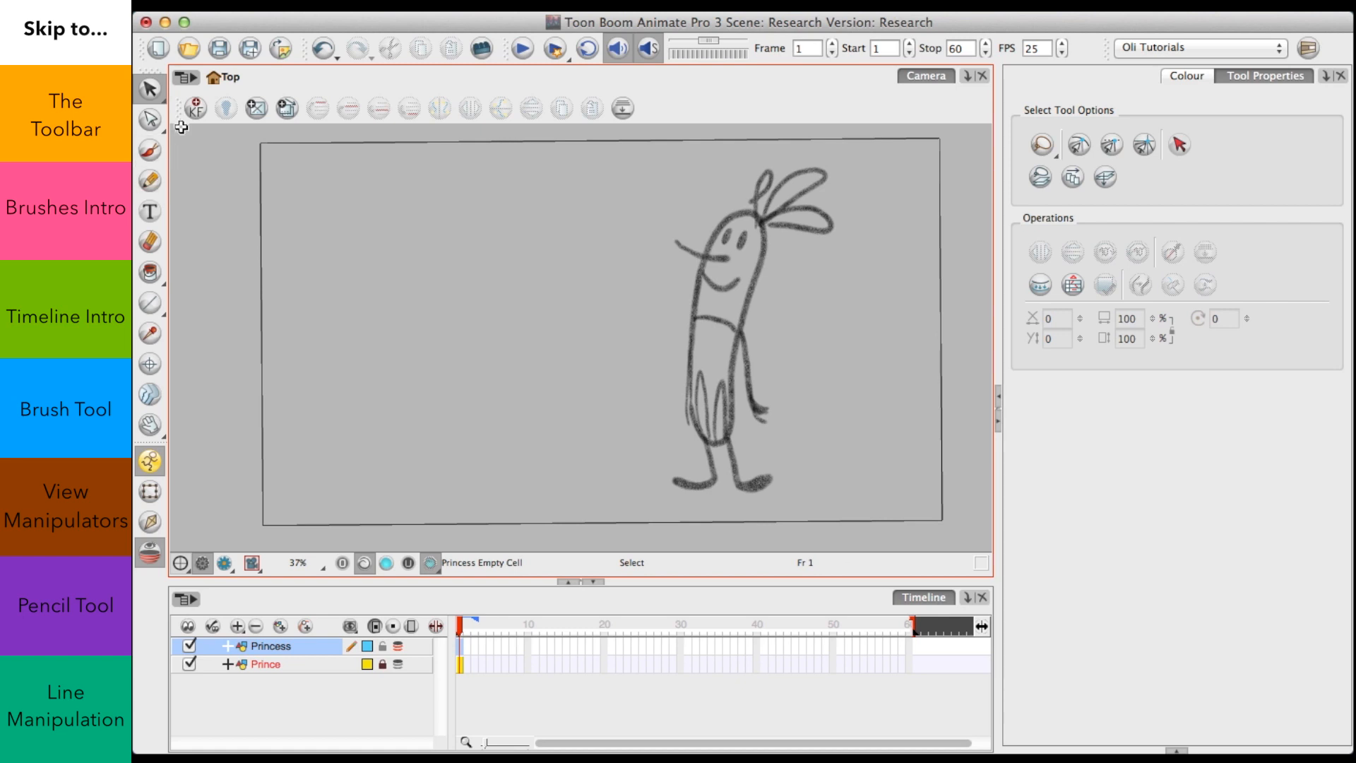
# Step: Activate the Pencil tool with the Pencil 3 preset at size 20
pyautogui.click(150, 185)
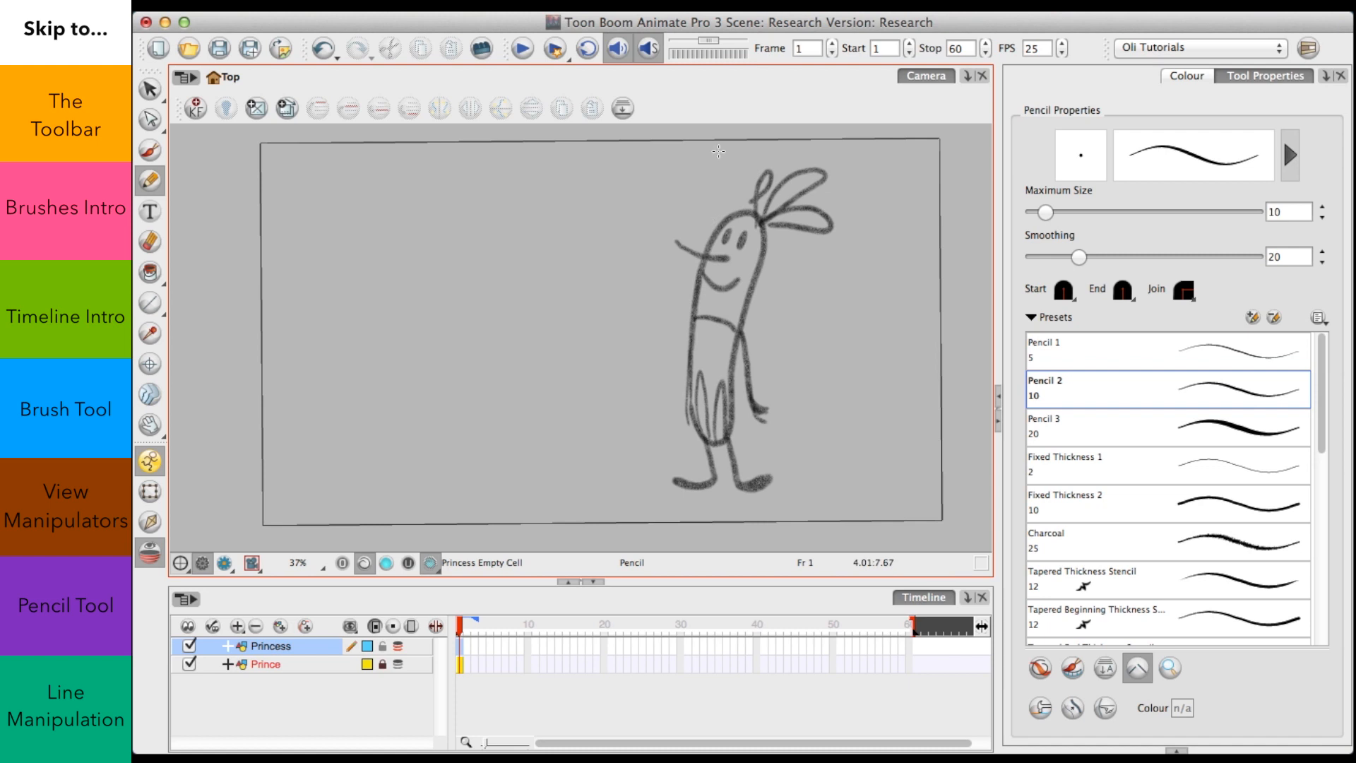
pyautogui.click(1263, 428)
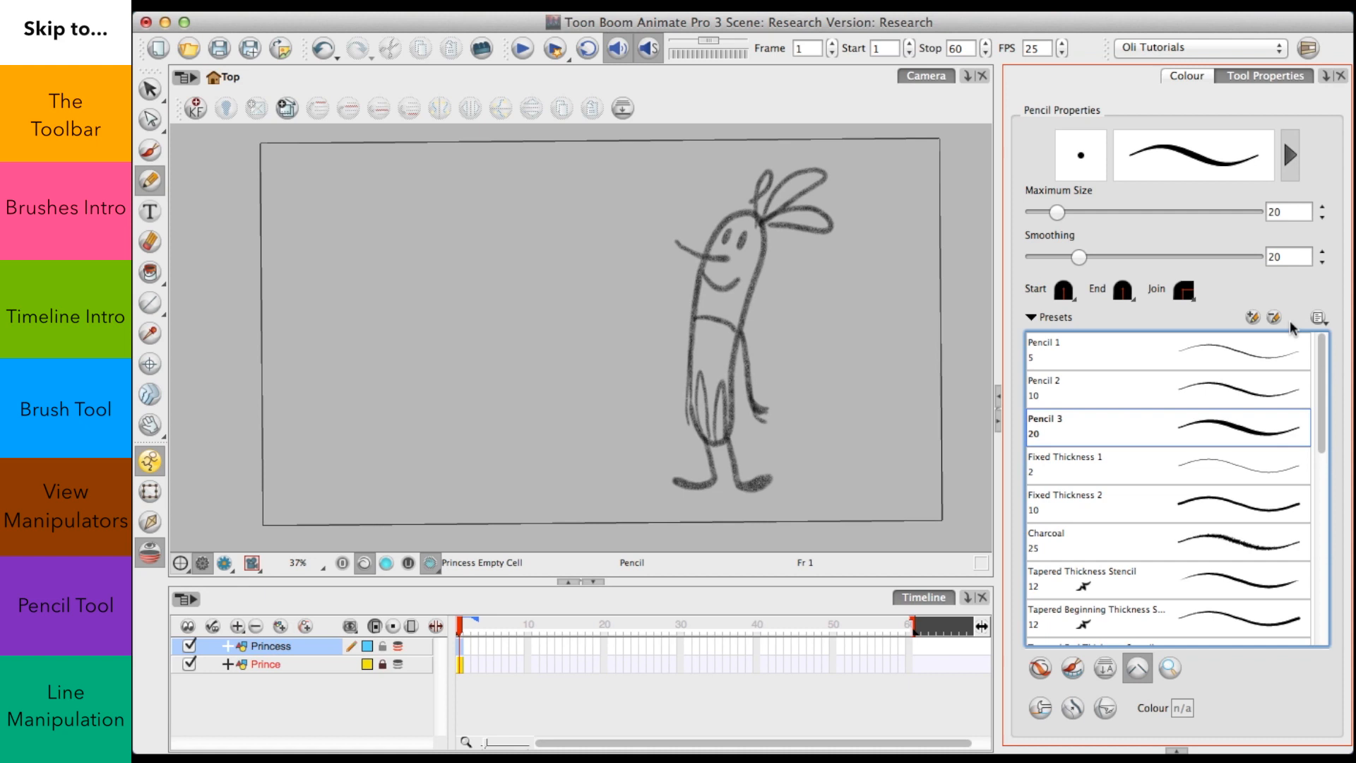
# Step: Browse the available pencil presets and open the detailed pencil properties for Pencil 3
pyautogui.click(1322, 398)
pyautogui.moveTo(1326, 427)
pyautogui.mouseDown()
pyautogui.moveTo(1327, 570)
pyautogui.moveTo(1319, 382)
pyautogui.mouseUp()
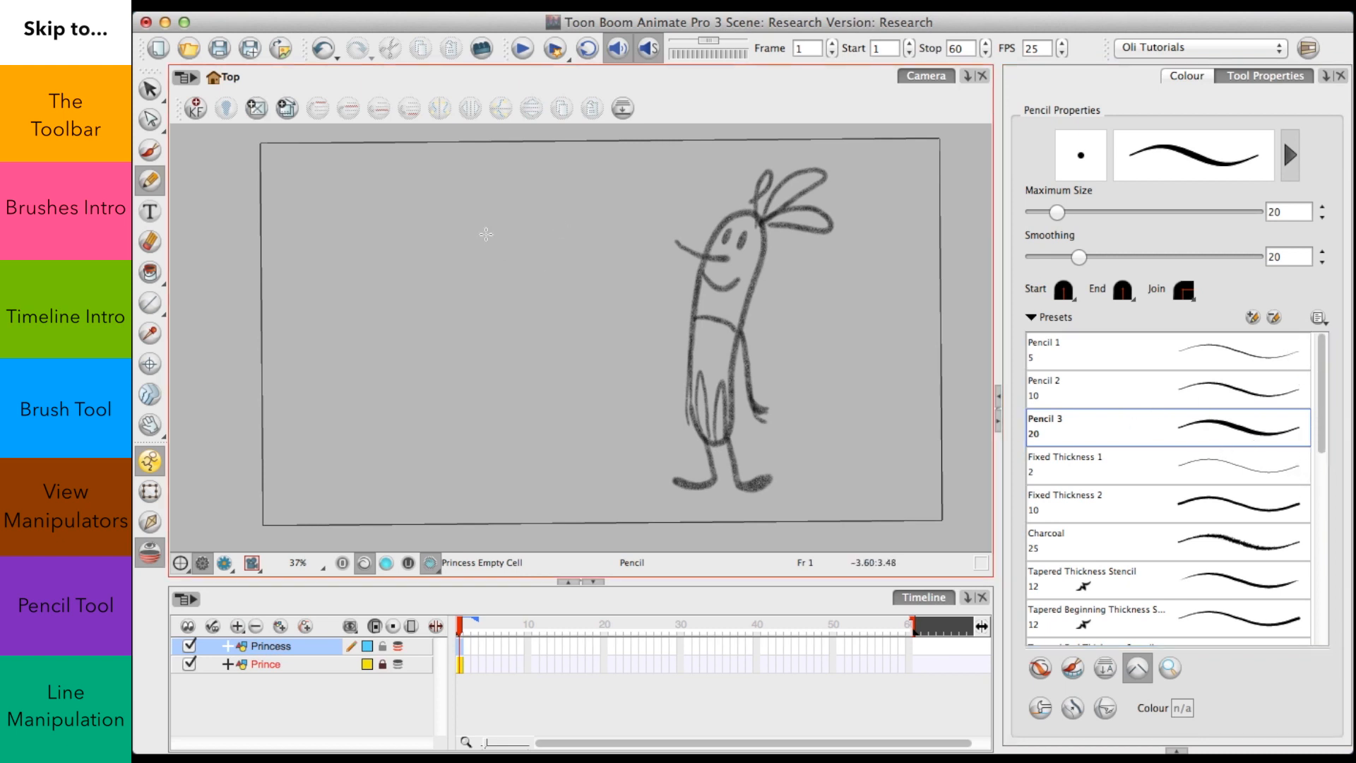
pyautogui.moveTo(1325, 385); pyautogui.dragTo(1320, 351)
pyautogui.scroll(-3, 1323, 432)
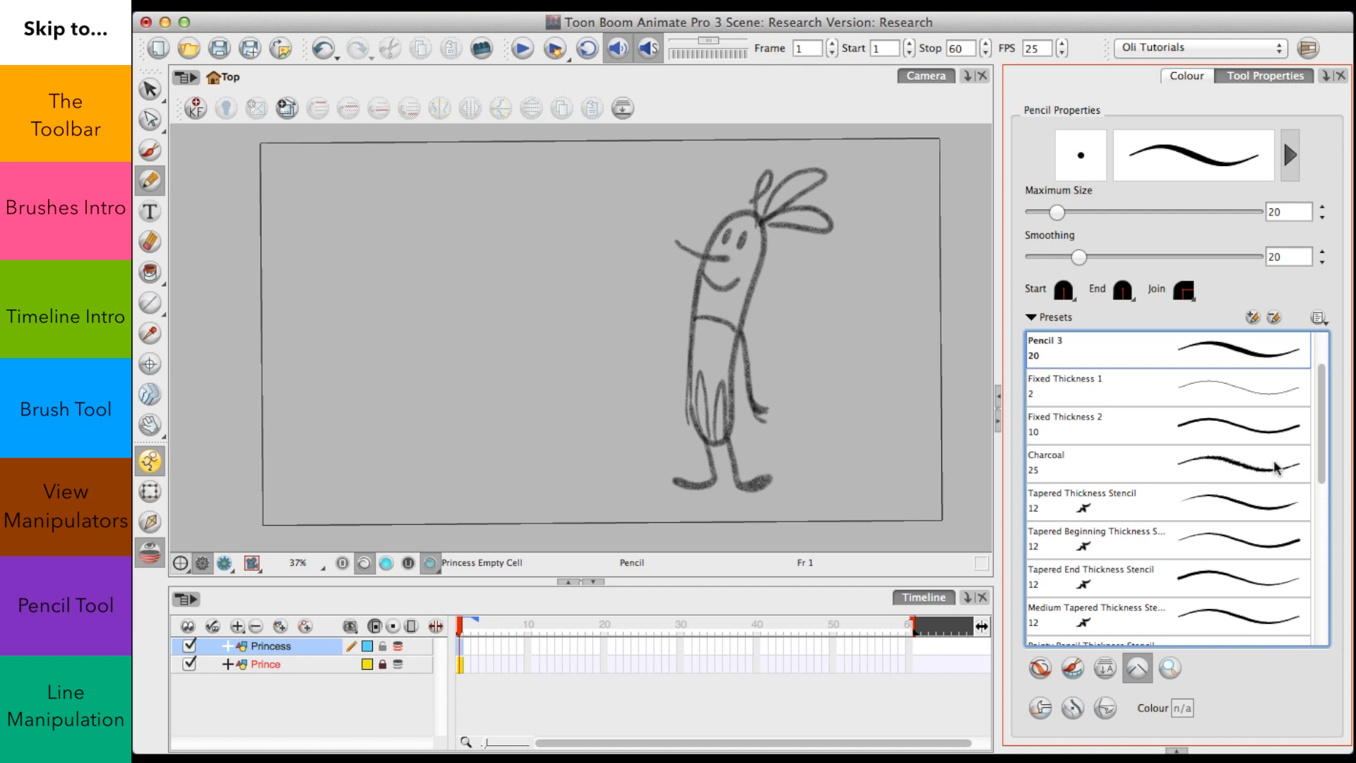
pyautogui.moveTo(1321, 417)
pyautogui.mouseDown()
pyautogui.moveTo(1321, 457)
pyautogui.moveTo(1331, 405)
pyautogui.moveTo(1288, 353)
pyautogui.mouseUp()
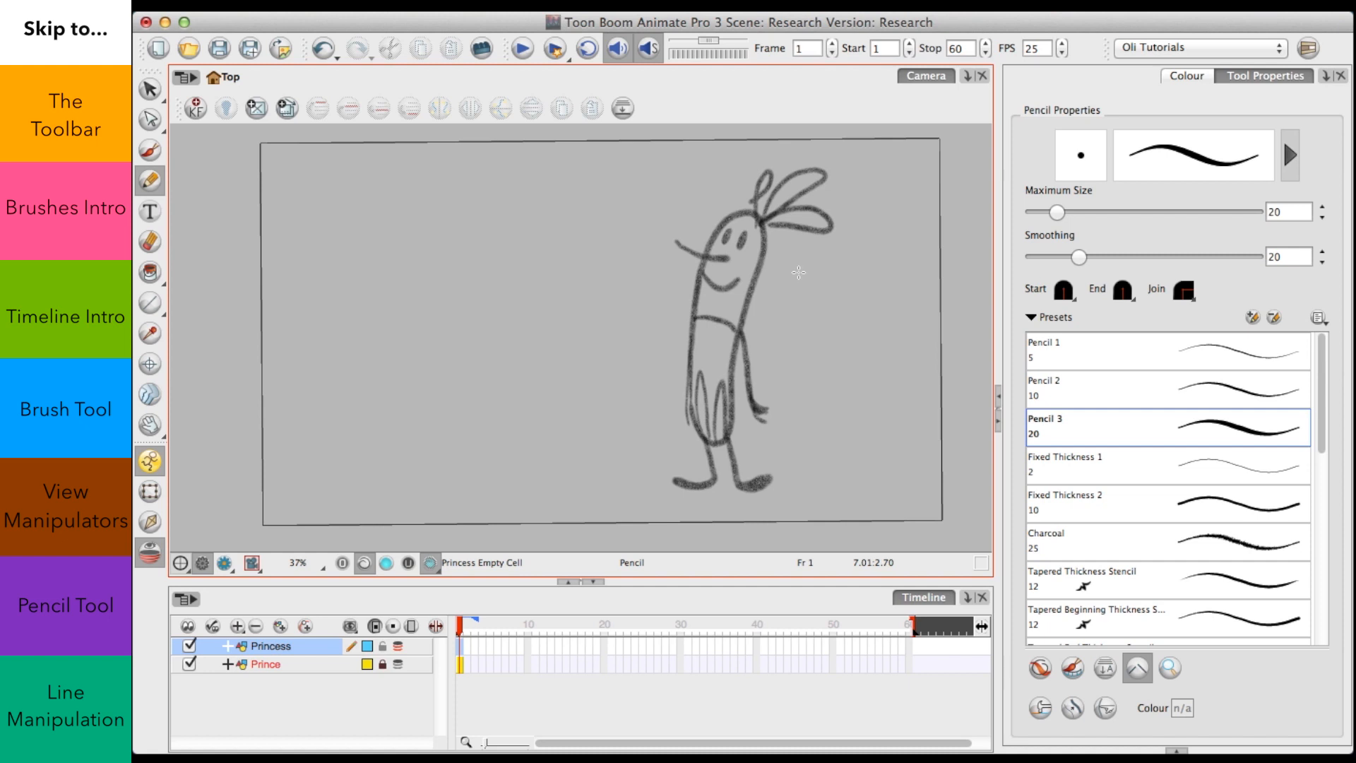
pyautogui.click(1290, 155)
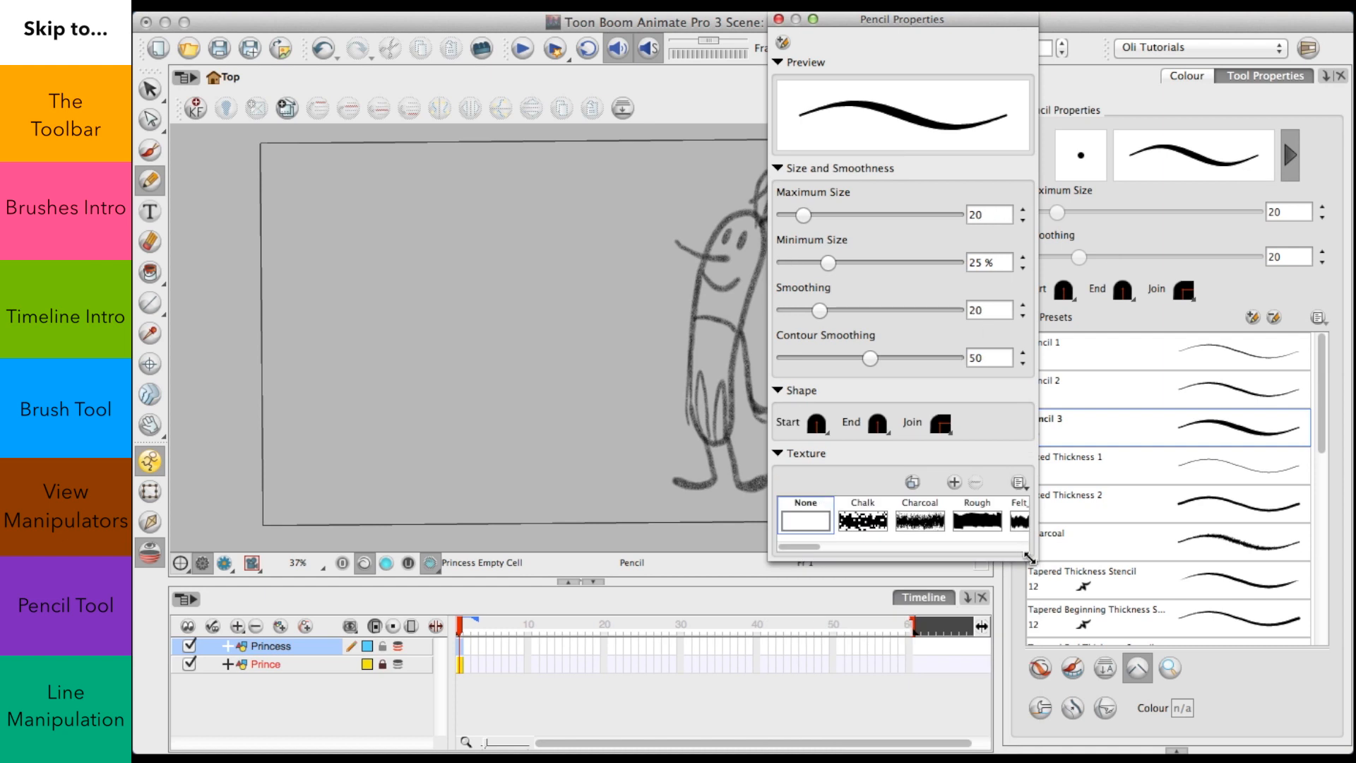
# Step: Try the Chalk, Charcoal, Rough and Gradient textures on Pencil 3, and return the texture to None
pyautogui.moveTo(1029, 559); pyautogui.dragTo(1047, 638)
pyautogui.moveTo(816, 549)
pyautogui.mouseDown()
pyautogui.moveTo(951, 549)
pyautogui.moveTo(990, 523)
pyautogui.moveTo(1015, 545)
pyautogui.moveTo(805, 548)
pyautogui.mouseUp()
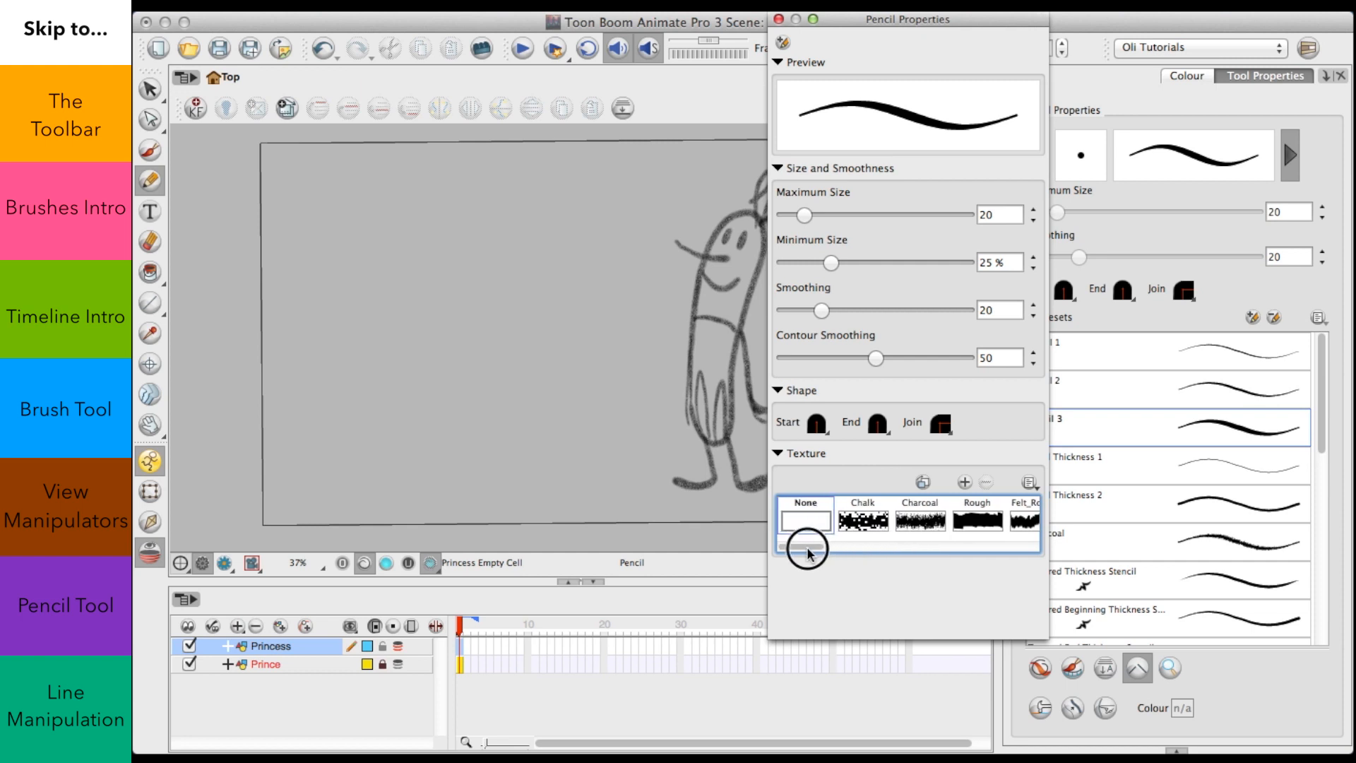
pyautogui.click(880, 522)
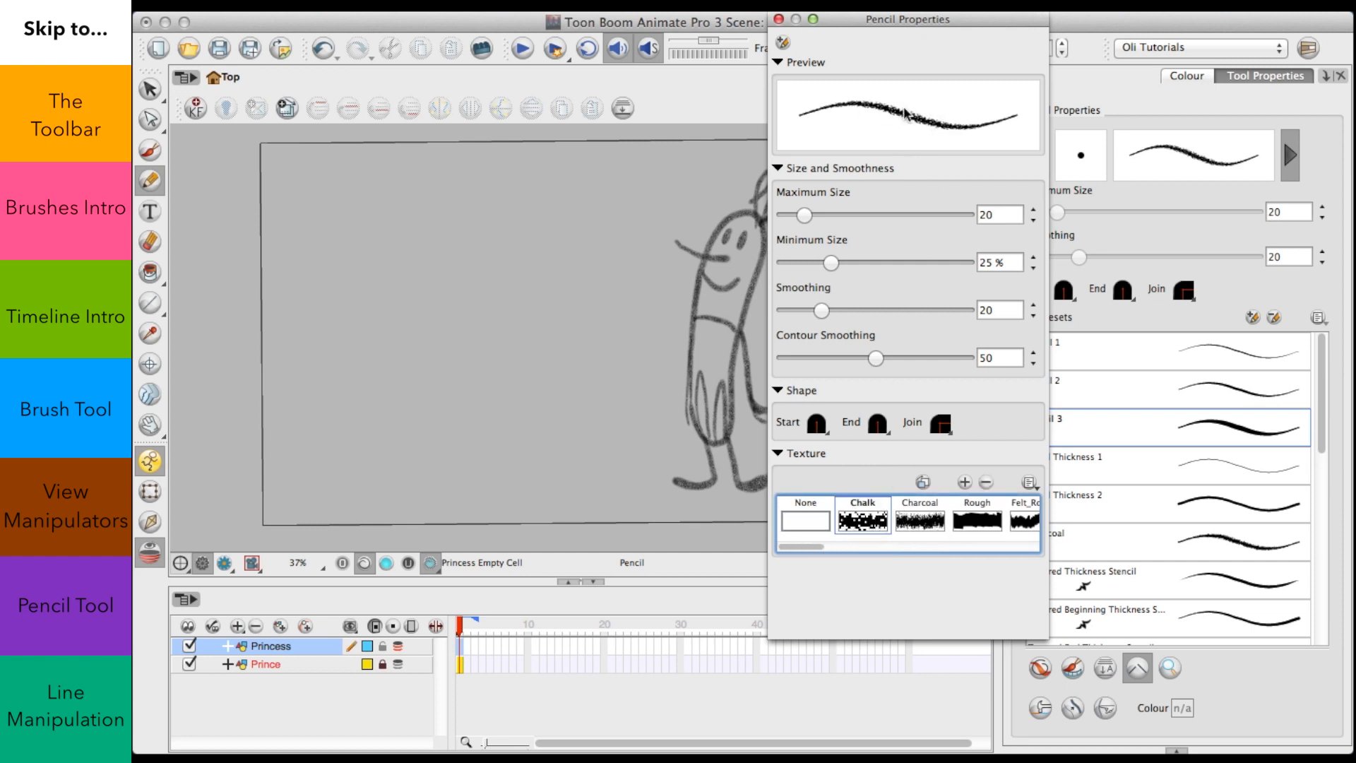
pyautogui.click(926, 525)
pyautogui.click(980, 530)
pyautogui.moveTo(805, 546); pyautogui.dragTo(862, 538)
pyautogui.click(866, 524)
pyautogui.click(909, 524)
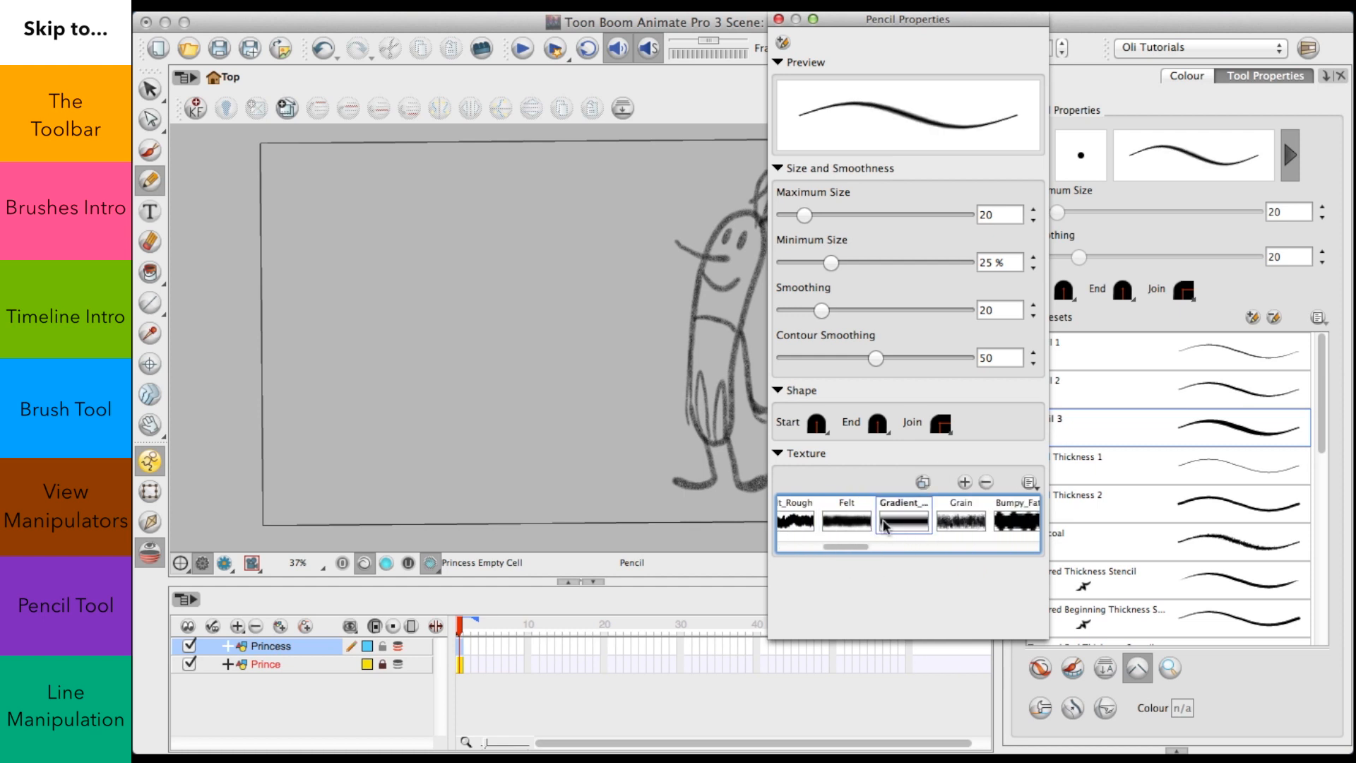
pyautogui.moveTo(842, 548)
pyautogui.mouseDown()
pyautogui.moveTo(859, 548)
pyautogui.moveTo(808, 548)
pyautogui.mouseUp()
pyautogui.click(842, 523)
pyautogui.hscroll(2, 920, 534)
pyautogui.click(805, 521)
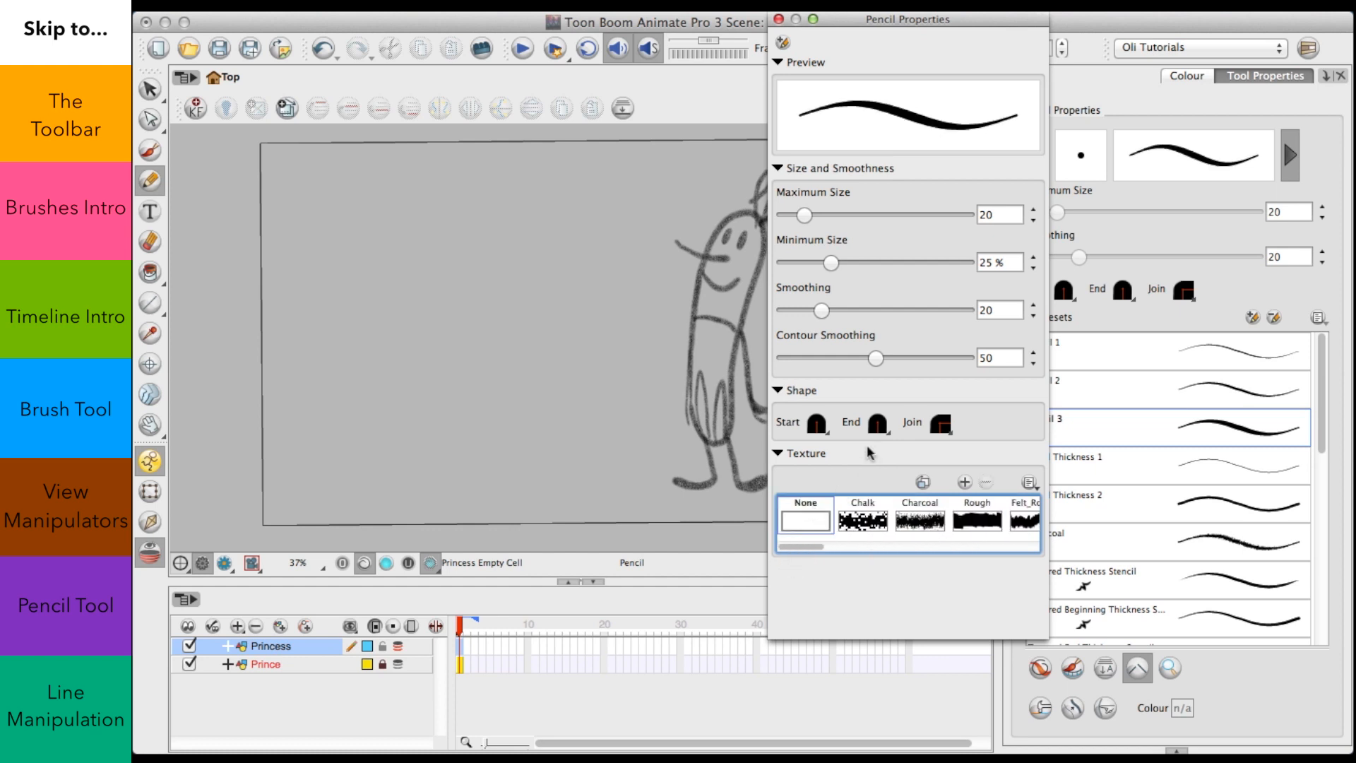
# Step: Close the detailed pencil properties and draw the Princess's pear-shaped body outline with a jagged hem using the Pencil 3 preset
pyautogui.click(779, 19)
pyautogui.click(1238, 431)
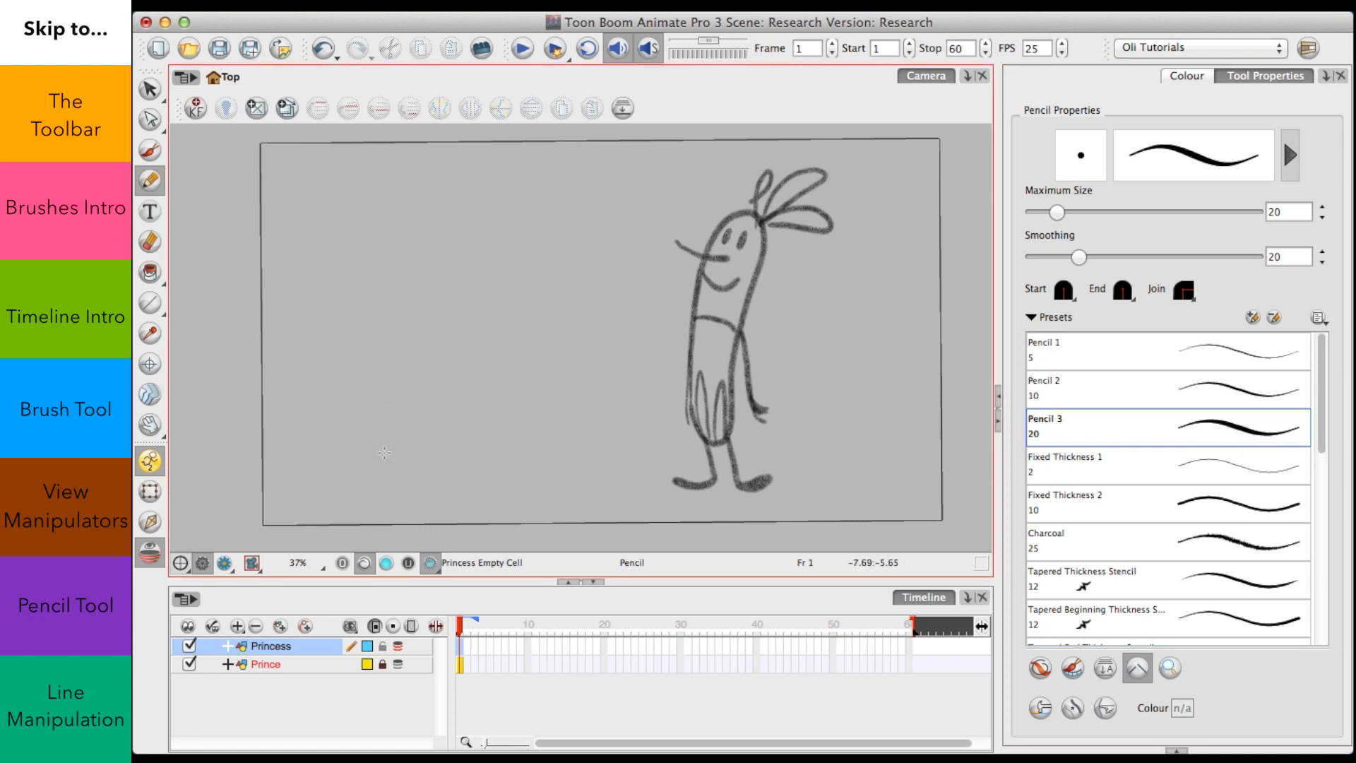
pyautogui.moveTo(384, 460)
pyautogui.mouseDown()
pyautogui.moveTo(393, 388)
pyautogui.moveTo(342, 269)
pyautogui.moveTo(344, 229)
pyautogui.moveTo(399, 175)
pyautogui.moveTo(433, 180)
pyautogui.moveTo(470, 252)
pyautogui.moveTo(456, 386)
pyautogui.moveTo(476, 447)
pyautogui.mouseUp()
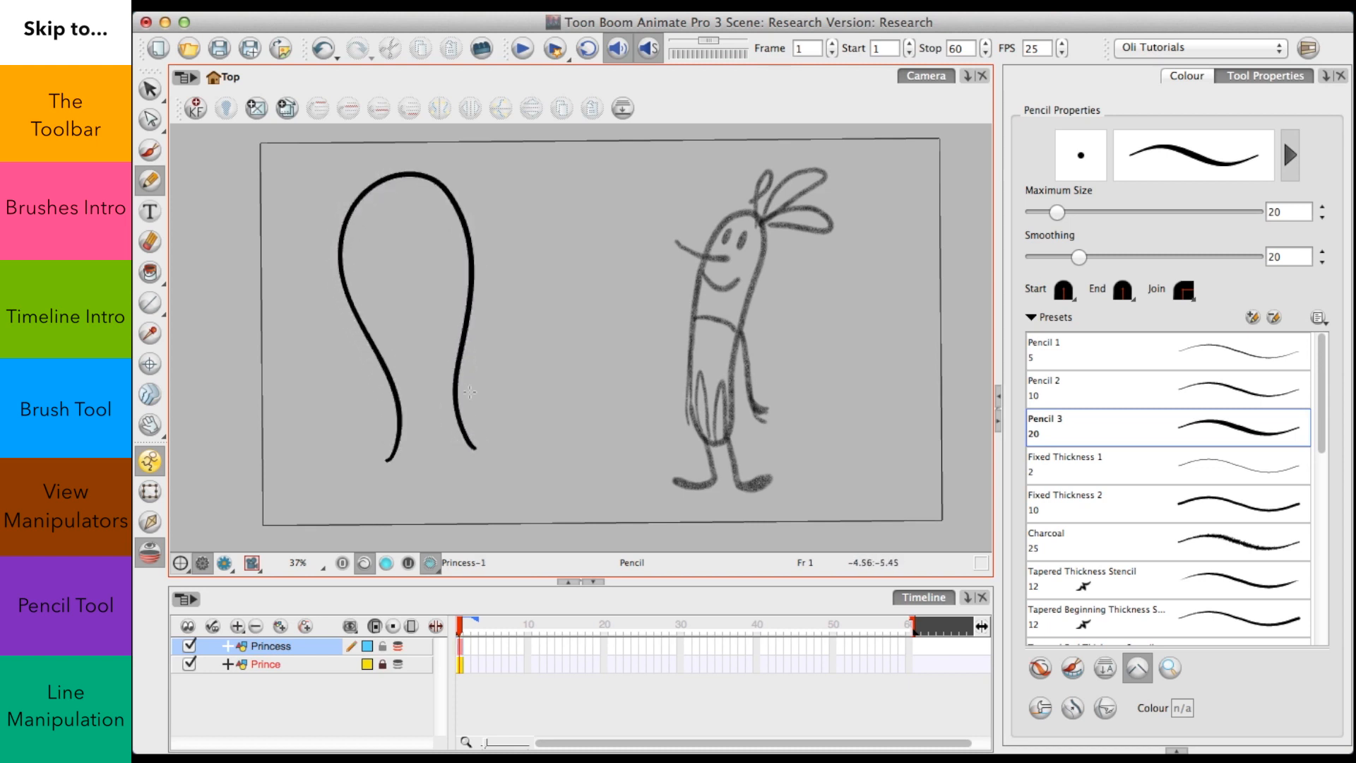
pyautogui.moveTo(387, 462)
pyautogui.mouseDown()
pyautogui.moveTo(409, 438)
pyautogui.moveTo(414, 467)
pyautogui.moveTo(428, 440)
pyautogui.moveTo(443, 462)
pyautogui.moveTo(446, 436)
pyautogui.moveTo(478, 450)
pyautogui.mouseUp()
# Step: Draw the Princess's two eyes, one inside the head and one protruding behind its edge, each with a small pupil
pyautogui.moveTo(388, 194)
pyautogui.mouseDown()
pyautogui.moveTo(349, 231)
pyautogui.moveTo(356, 264)
pyautogui.moveTo(384, 257)
pyautogui.moveTo(392, 198)
pyautogui.mouseUp()
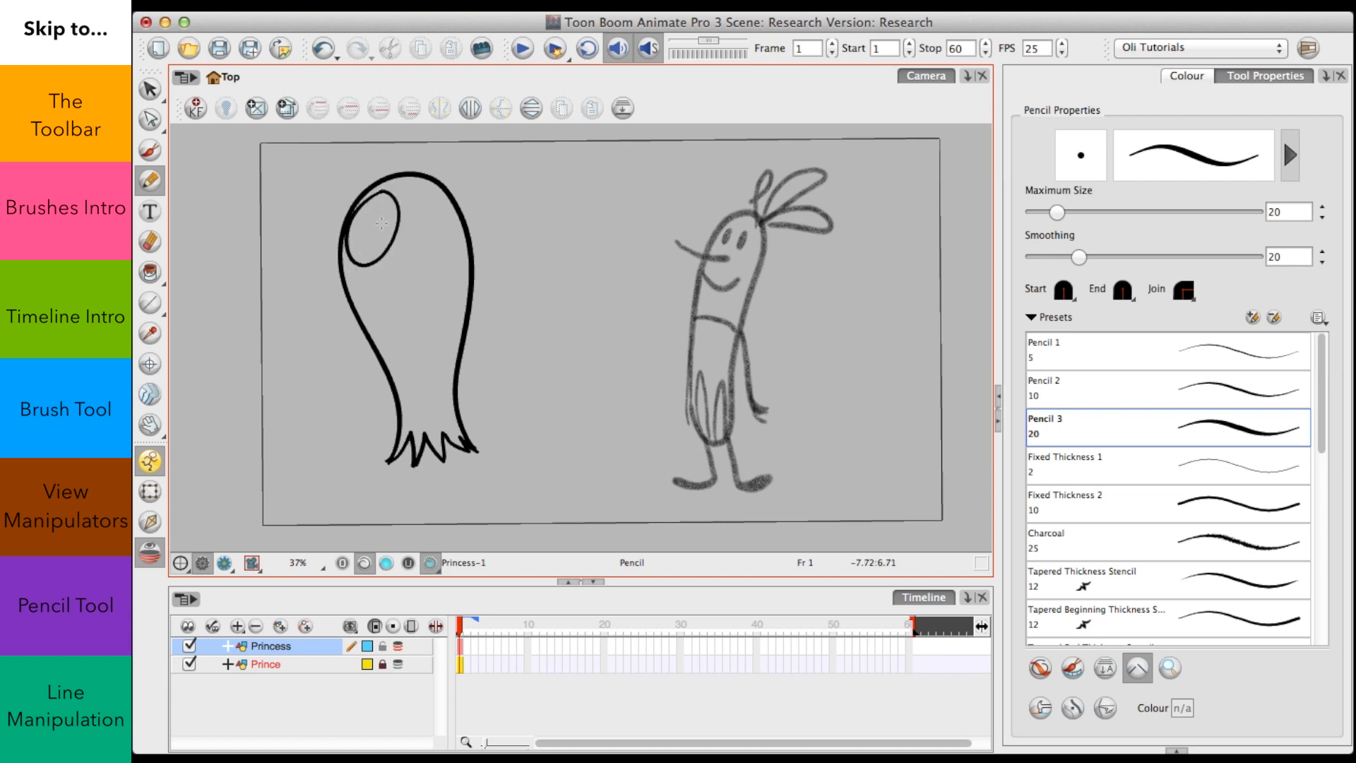
pyautogui.press('2')
pyautogui.press('2')
pyautogui.press('2')
pyautogui.press('1')
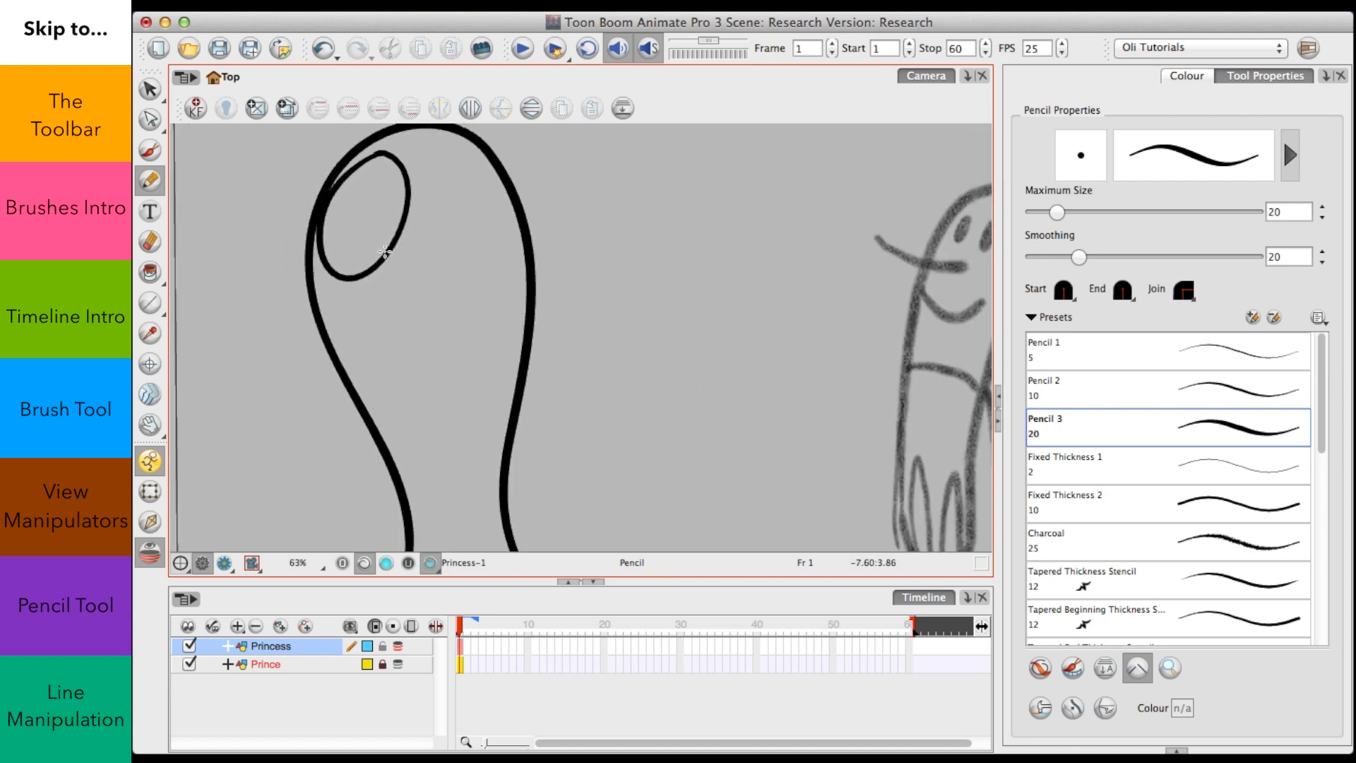
pyautogui.moveTo(385, 251); pyautogui.dragTo(381, 277)
pyautogui.moveTo(488, 174)
pyautogui.mouseDown()
pyautogui.moveTo(533, 206)
pyautogui.moveTo(526, 268)
pyautogui.mouseUp()
pyautogui.moveTo(349, 211)
pyautogui.mouseDown()
pyautogui.moveTo(338, 236)
pyautogui.moveTo(348, 212)
pyautogui.mouseUp()
pyautogui.moveTo(525, 188)
pyautogui.mouseDown()
pyautogui.moveTo(513, 203)
pyautogui.moveTo(525, 176)
pyautogui.mouseUp()
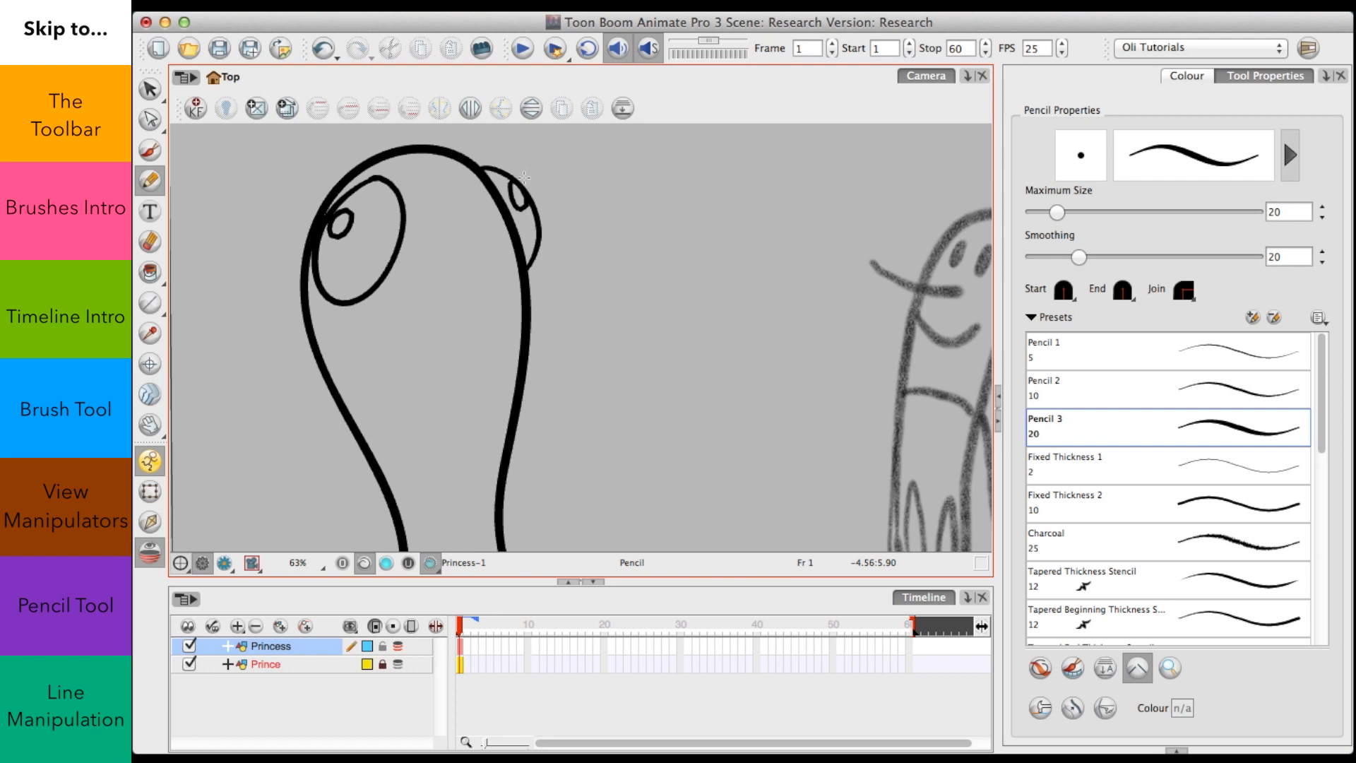
# Step: Draw three curved eyelashes above each of the Princess's eyes
pyautogui.scroll(3, 533, 173)
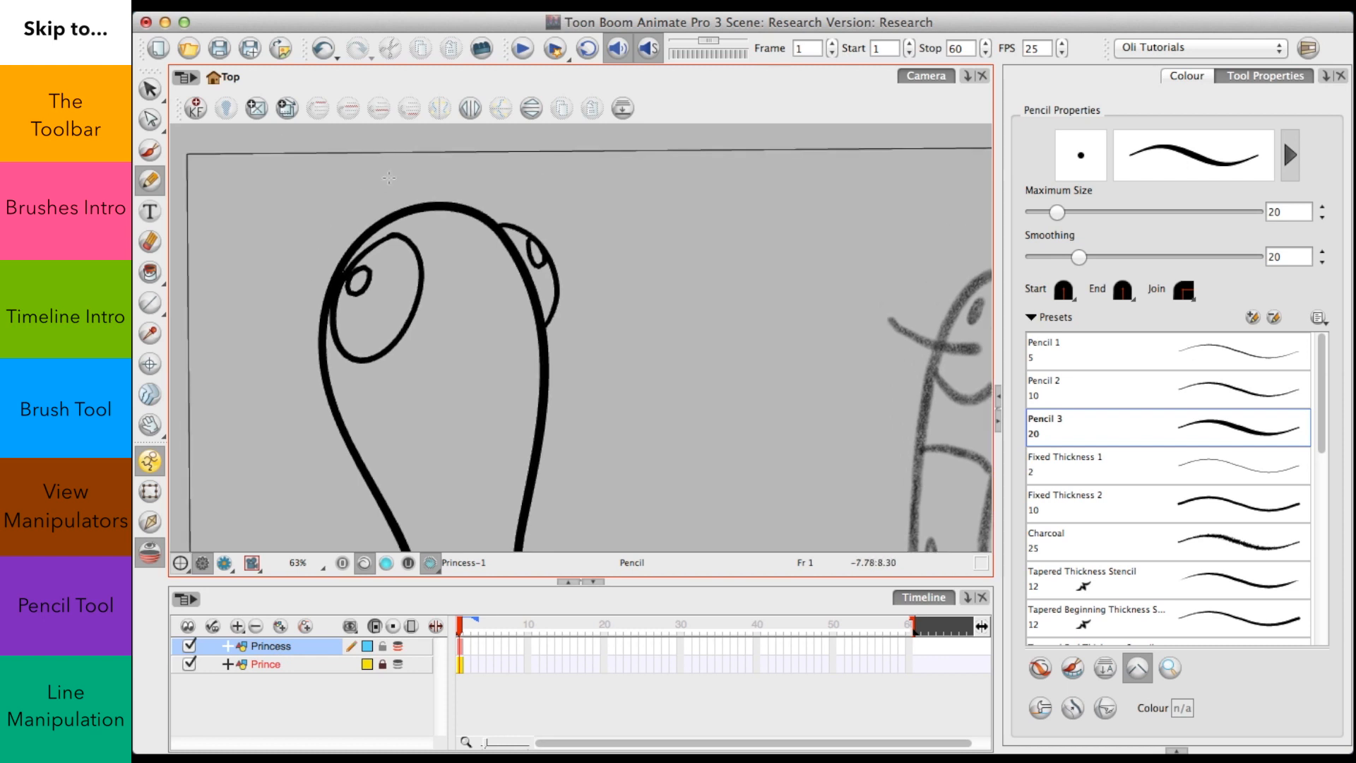
pyautogui.moveTo(392, 173); pyautogui.dragTo(381, 235)
pyautogui.moveTo(365, 185); pyautogui.dragTo(338, 263)
pyautogui.moveTo(496, 183)
pyautogui.mouseDown()
pyautogui.moveTo(506, 225)
pyautogui.moveTo(526, 223)
pyautogui.mouseUp()
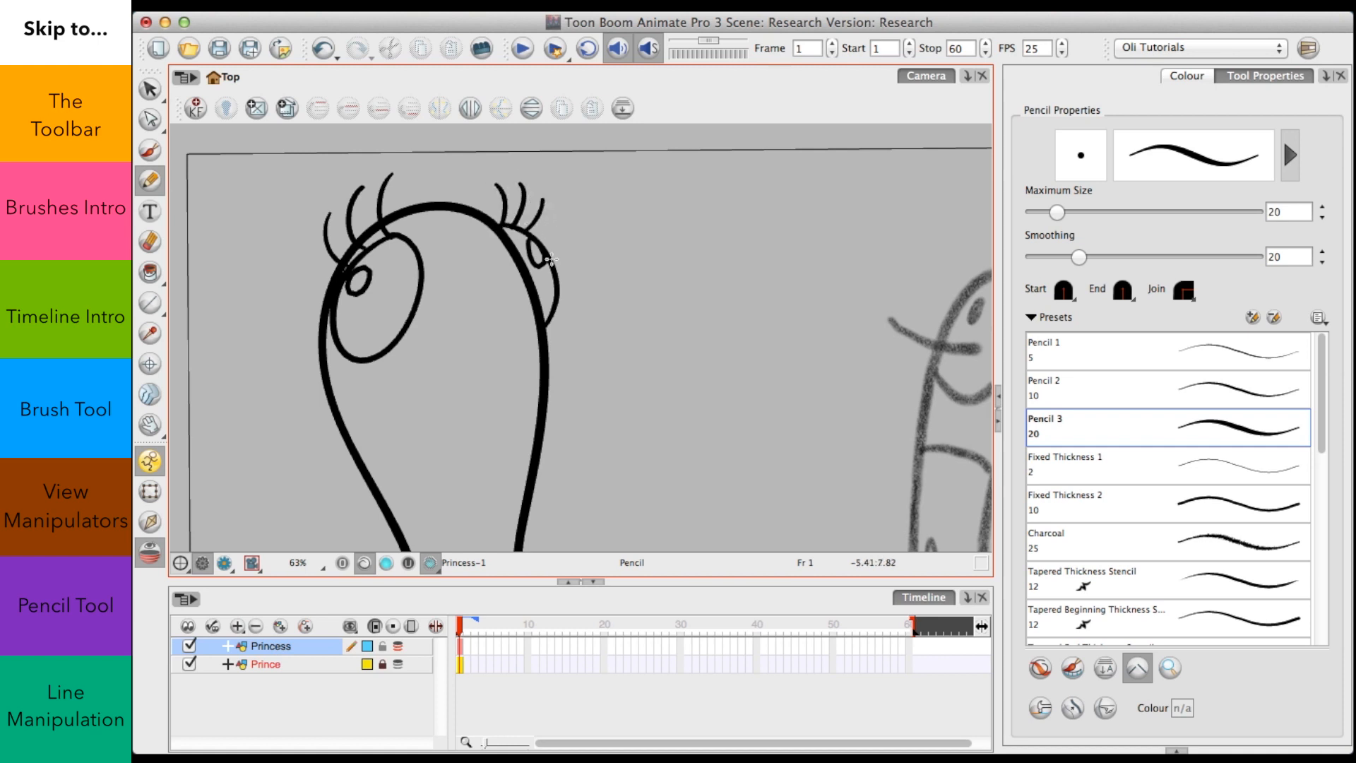
# Step: Draw the Princess's full lips and a short curved nose line above them
pyautogui.scroll(-3, 551, 259)
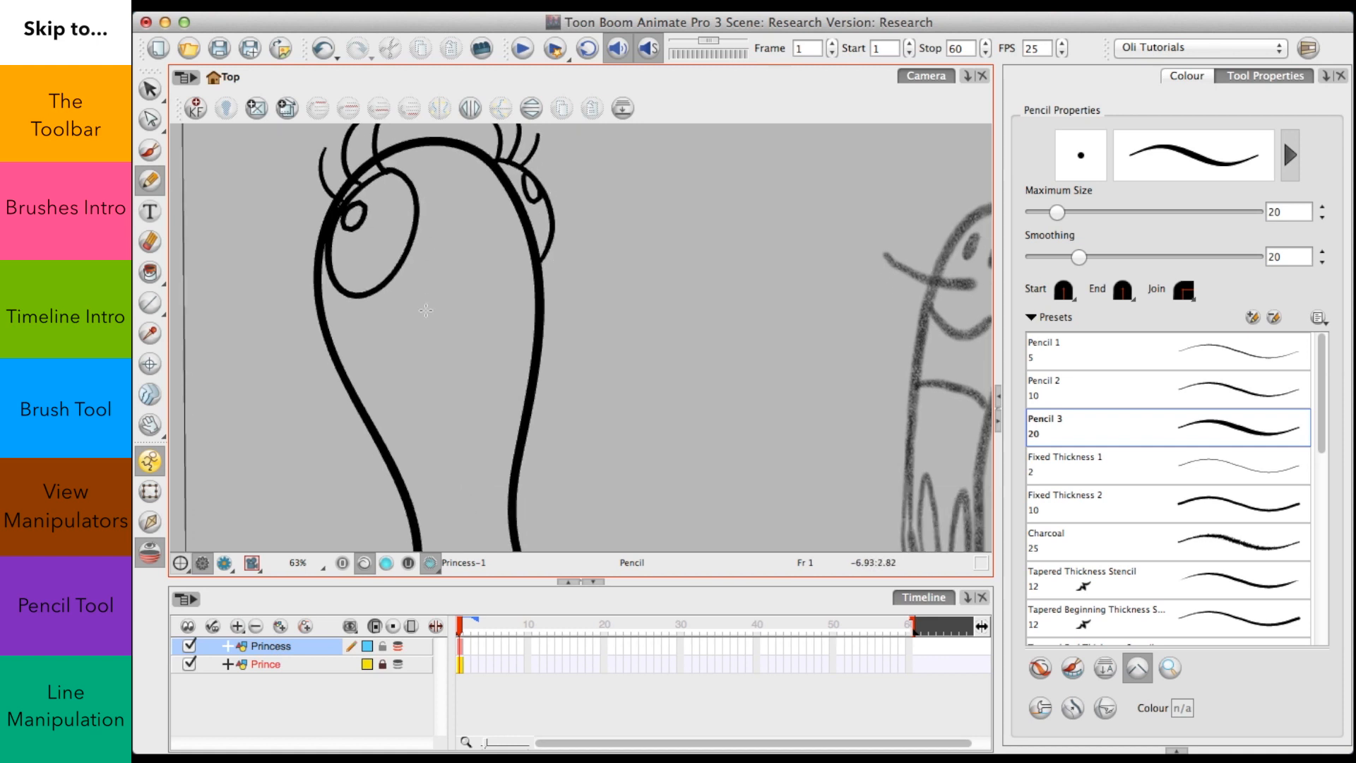
pyautogui.moveTo(422, 322)
pyautogui.mouseDown()
pyautogui.moveTo(443, 288)
pyautogui.moveTo(495, 273)
pyautogui.moveTo(521, 290)
pyautogui.moveTo(411, 330)
pyautogui.moveTo(512, 299)
pyautogui.moveTo(413, 333)
pyautogui.moveTo(475, 355)
pyautogui.moveTo(520, 321)
pyautogui.moveTo(527, 293)
pyautogui.mouseUp()
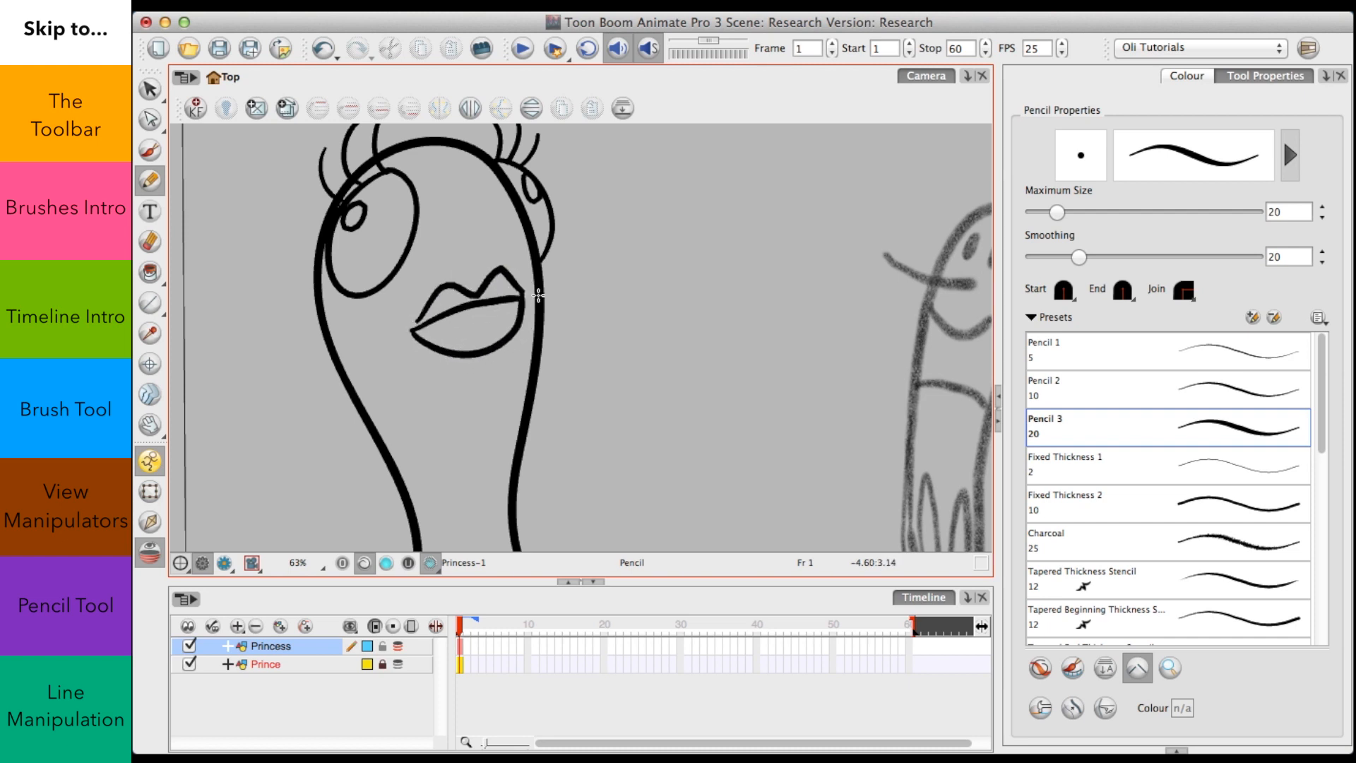
pyautogui.moveTo(454, 251); pyautogui.dragTo(507, 234)
# Step: Draw two legs with high-heeled feet below the Princess's jagged hem
pyautogui.scroll(-5, 532, 245)
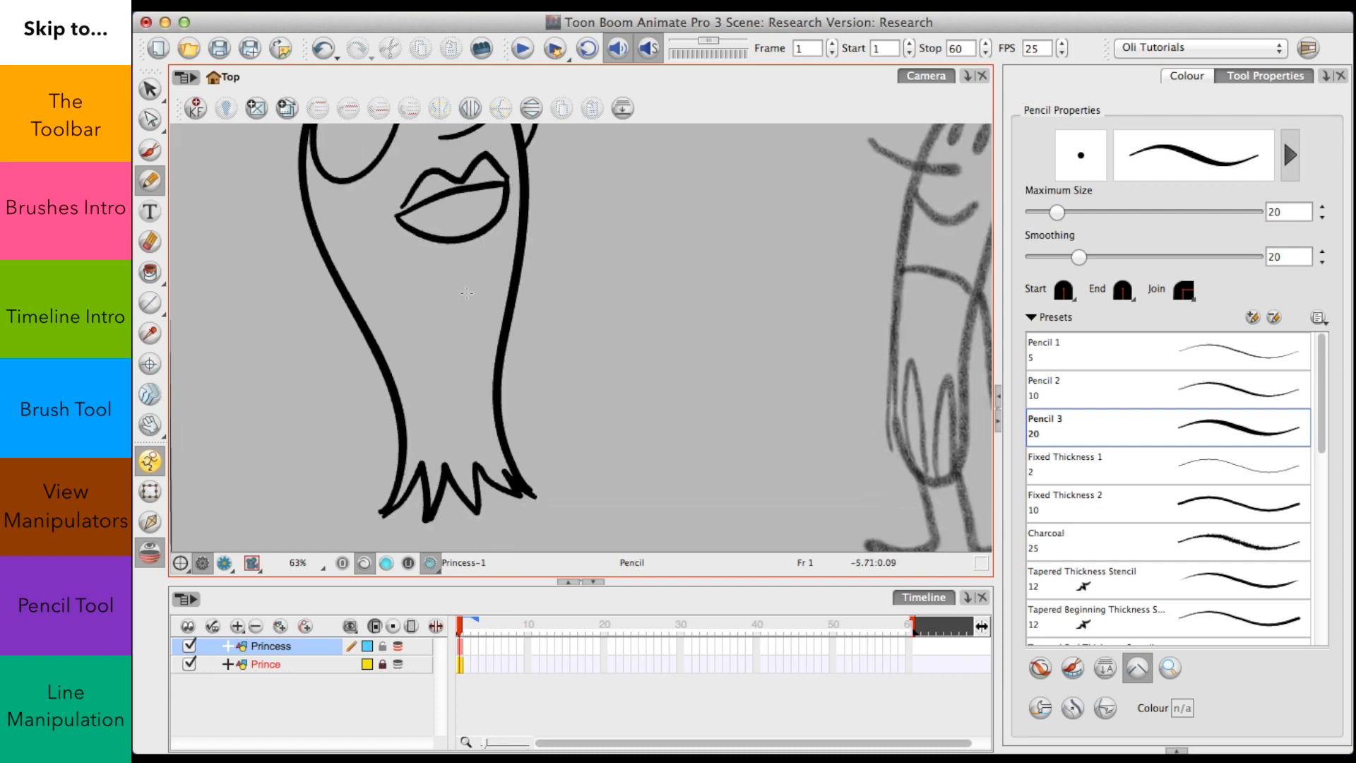
pyautogui.scroll(-4, 467, 292)
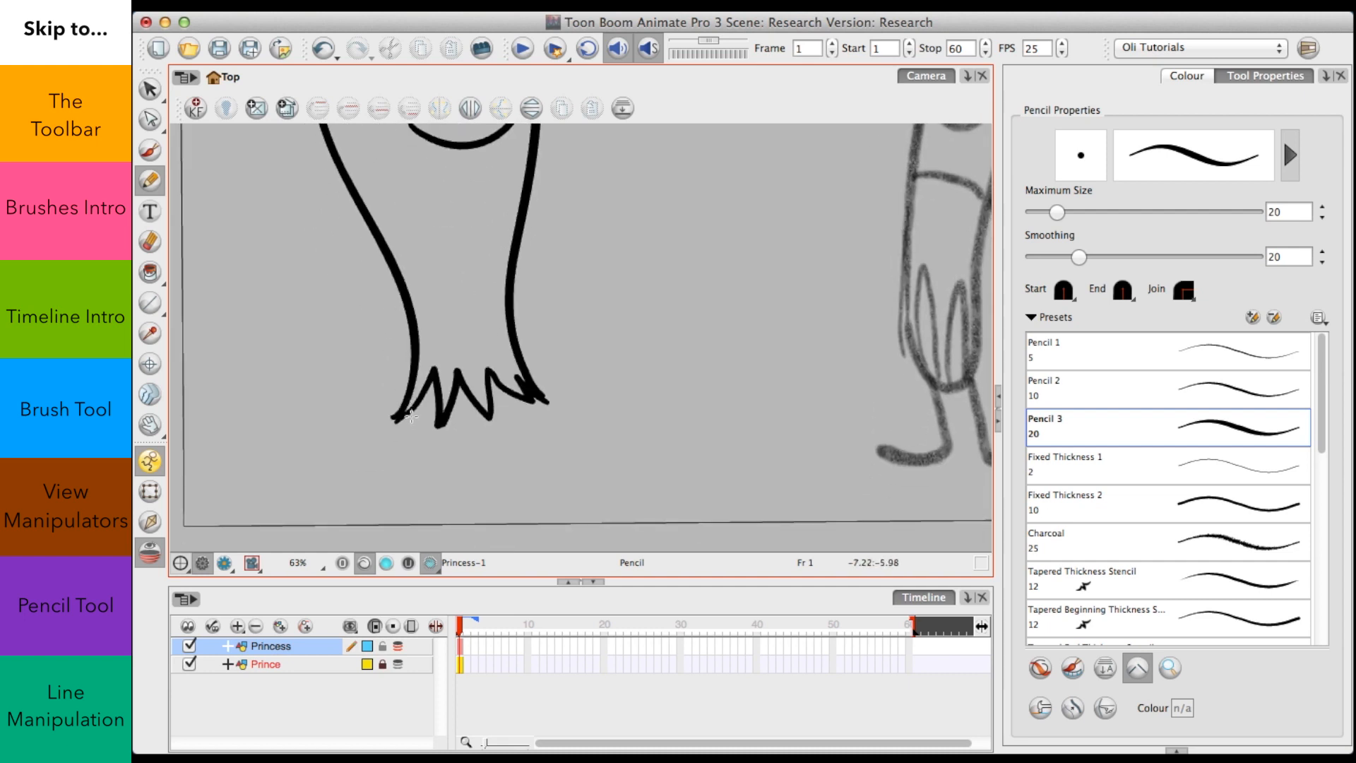
pyautogui.moveTo(412, 417); pyautogui.dragTo(399, 481)
pyautogui.moveTo(434, 389)
pyautogui.mouseDown()
pyautogui.moveTo(414, 461)
pyautogui.moveTo(370, 515)
pyautogui.moveTo(428, 460)
pyautogui.mouseUp()
pyautogui.moveTo(497, 394)
pyautogui.mouseDown()
pyautogui.moveTo(506, 472)
pyautogui.moveTo(513, 395)
pyautogui.moveTo(513, 489)
pyautogui.moveTo(512, 478)
pyautogui.moveTo(545, 494)
pyautogui.mouseUp()
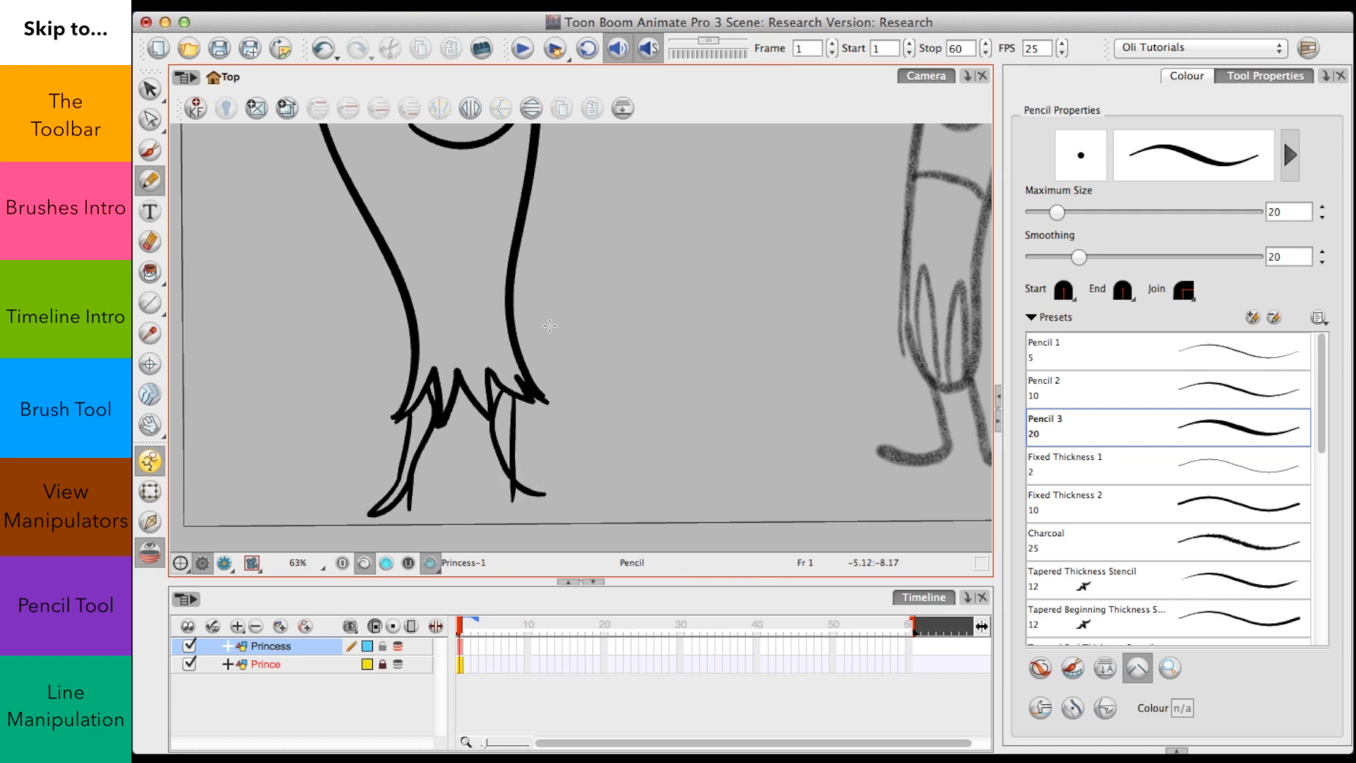
# Step: Draw the Princess's two bent arms on either side of her lower body
pyautogui.scroll(3, 549, 326)
pyautogui.scroll(-3, 550, 326)
pyautogui.scroll(2, 549, 325)
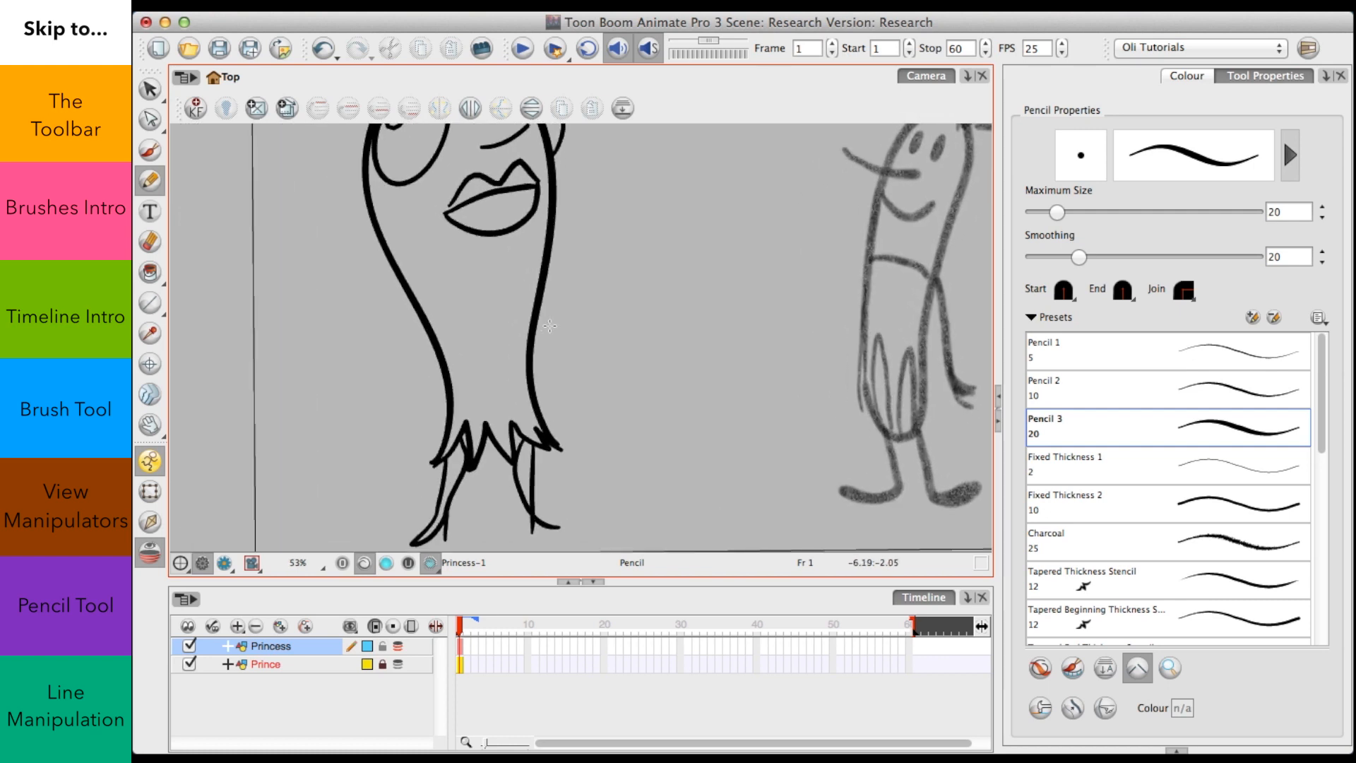
pyautogui.moveTo(433, 348)
pyautogui.mouseDown()
pyautogui.moveTo(411, 396)
pyautogui.moveTo(442, 424)
pyautogui.mouseUp()
pyautogui.moveTo(436, 362); pyautogui.dragTo(425, 443)
pyautogui.moveTo(531, 343)
pyautogui.mouseDown()
pyautogui.moveTo(559, 373)
pyautogui.moveTo(556, 424)
pyautogui.moveTo(532, 367)
pyautogui.moveTo(546, 415)
pyautogui.mouseUp()
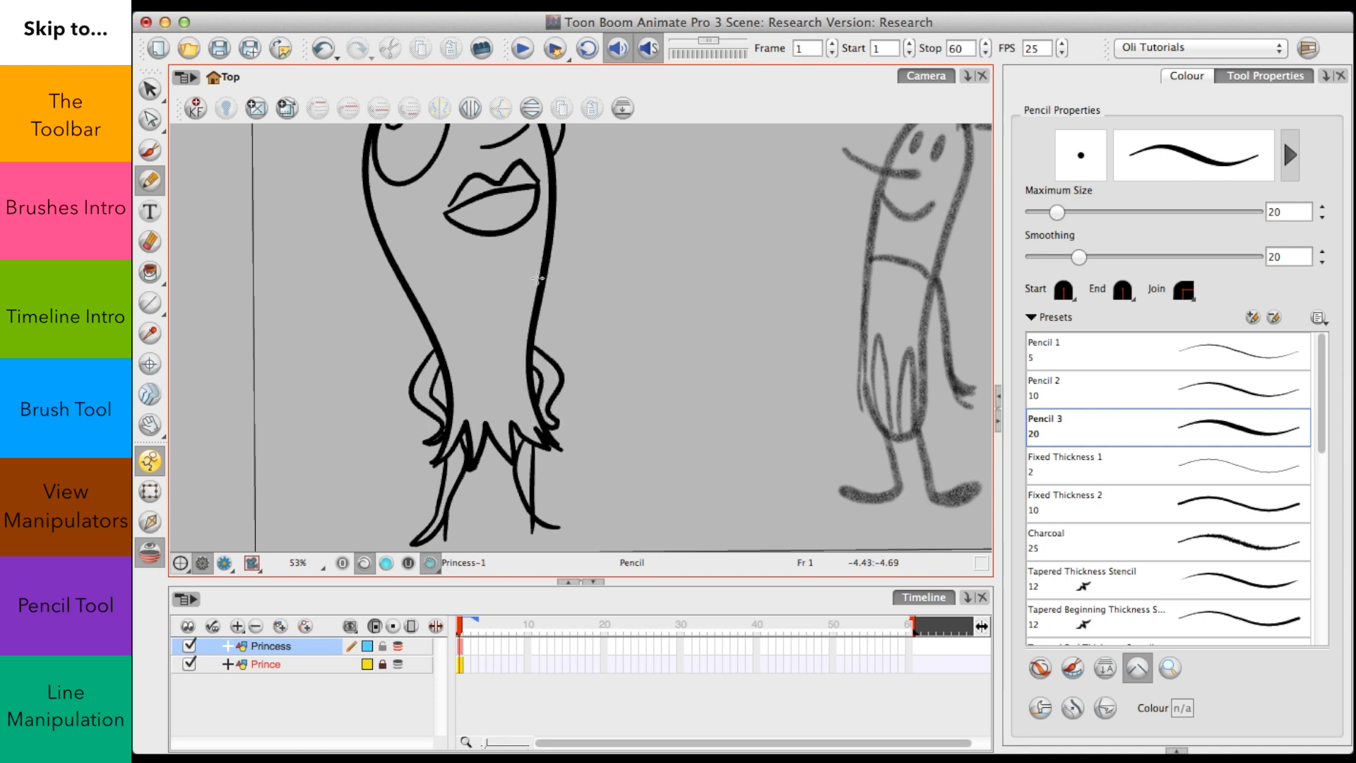
# Step: Undo the small pencil mark on the Princess's cheek
pyautogui.scroll(-5, 527, 306)
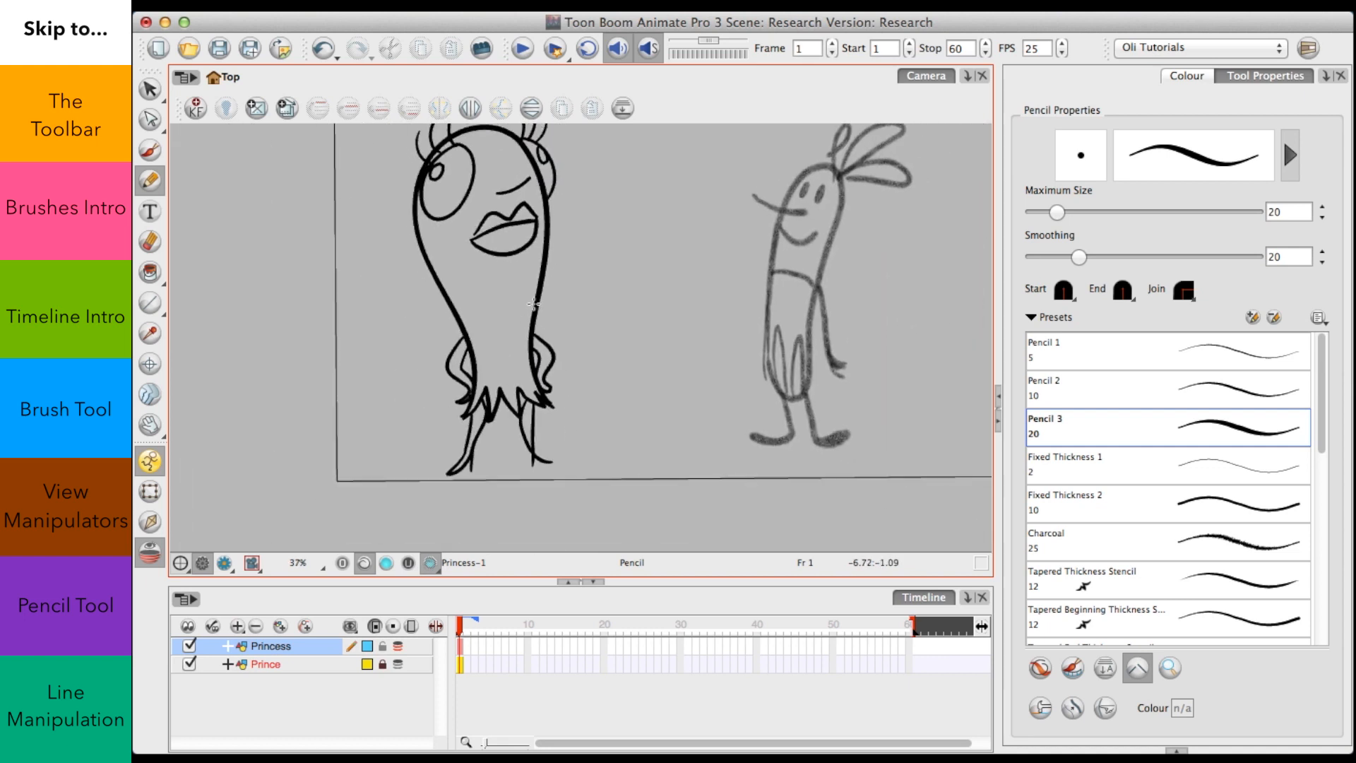
pyautogui.scroll(-1, 533, 304)
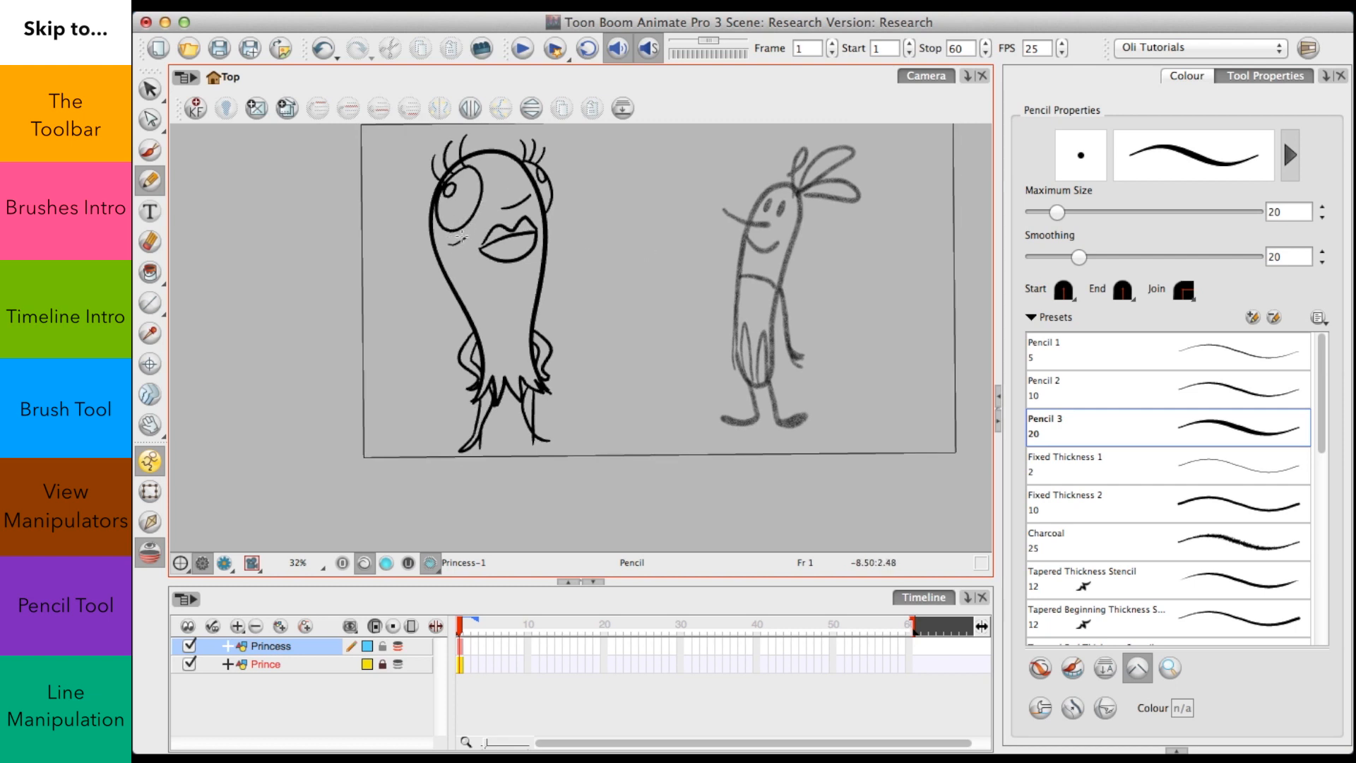
pyautogui.press('super+z')
pyautogui.scroll(3, 492, 179)
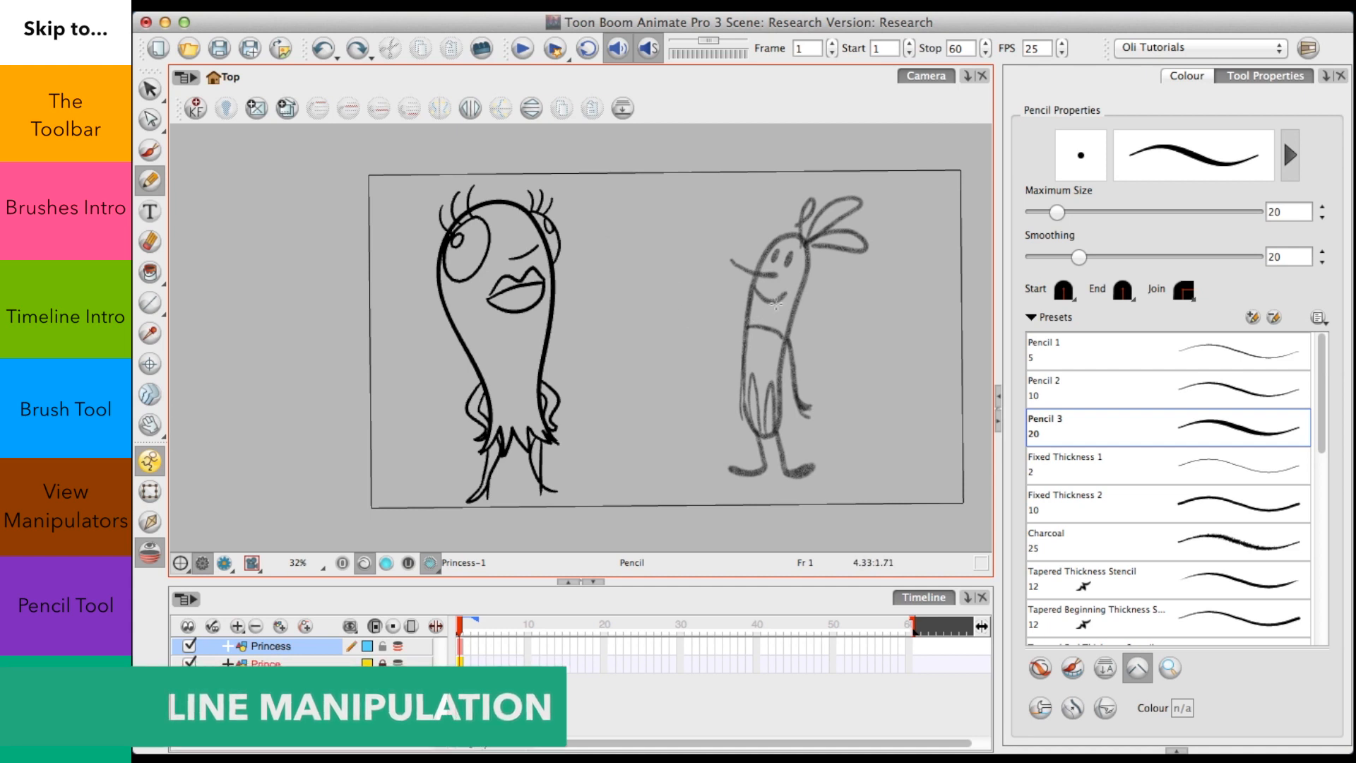
pyautogui.click(384, 666)
pyautogui.click(383, 665)
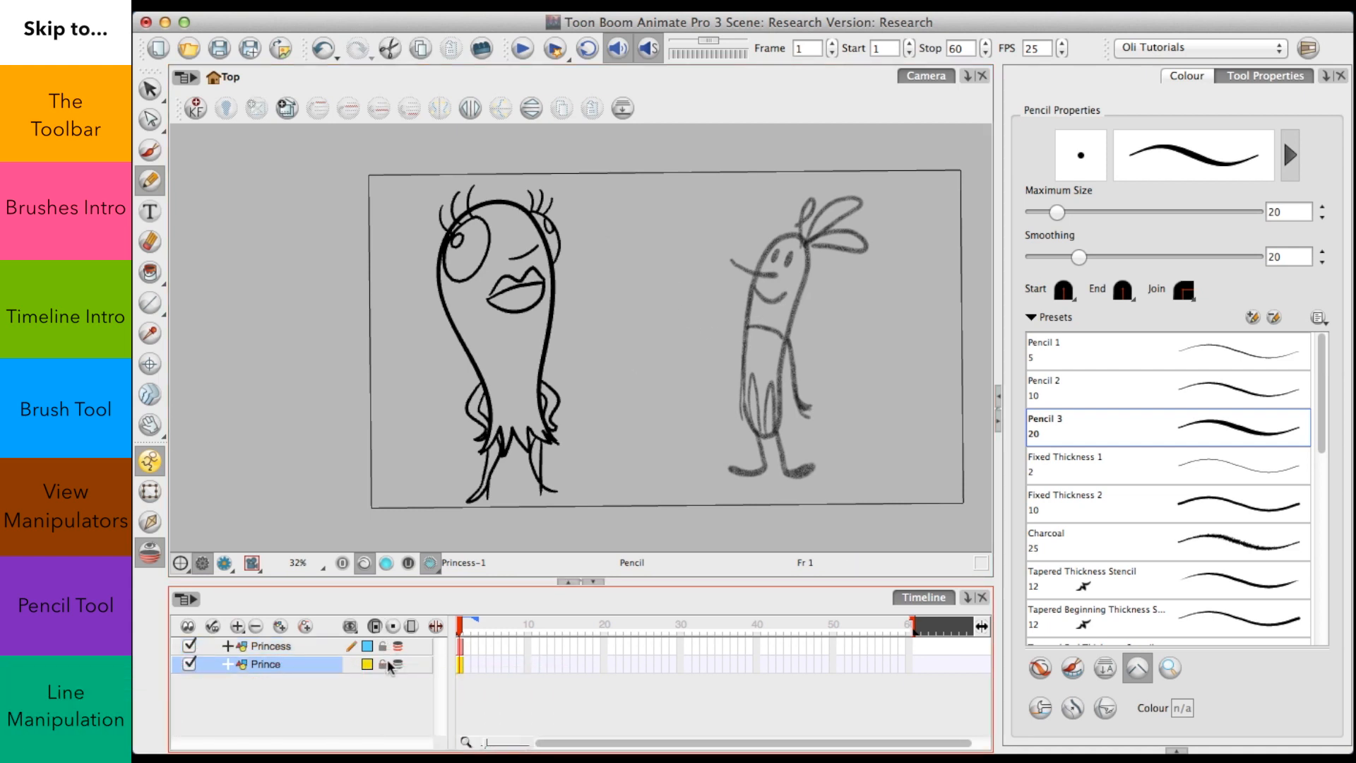
pyautogui.hscroll(5, 553, 382)
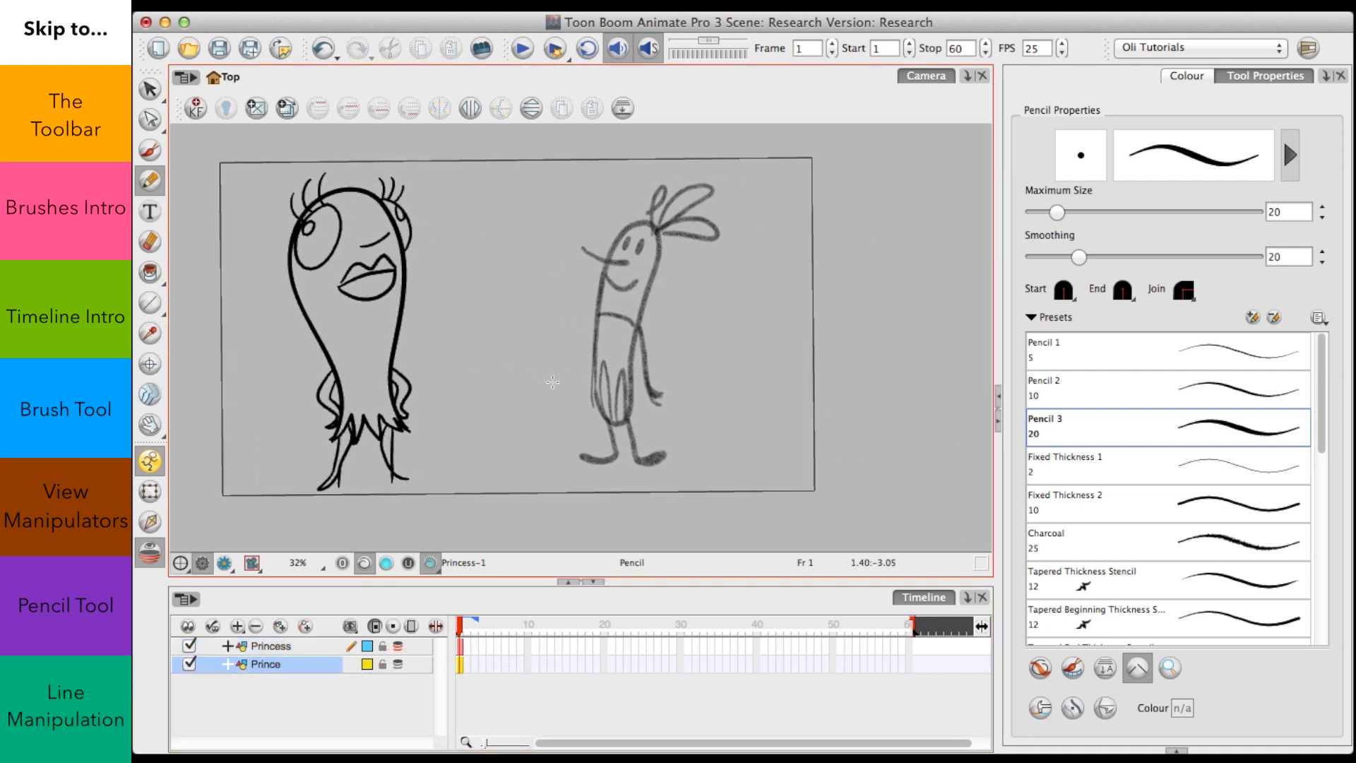
pyautogui.click(383, 666)
pyautogui.click(310, 645)
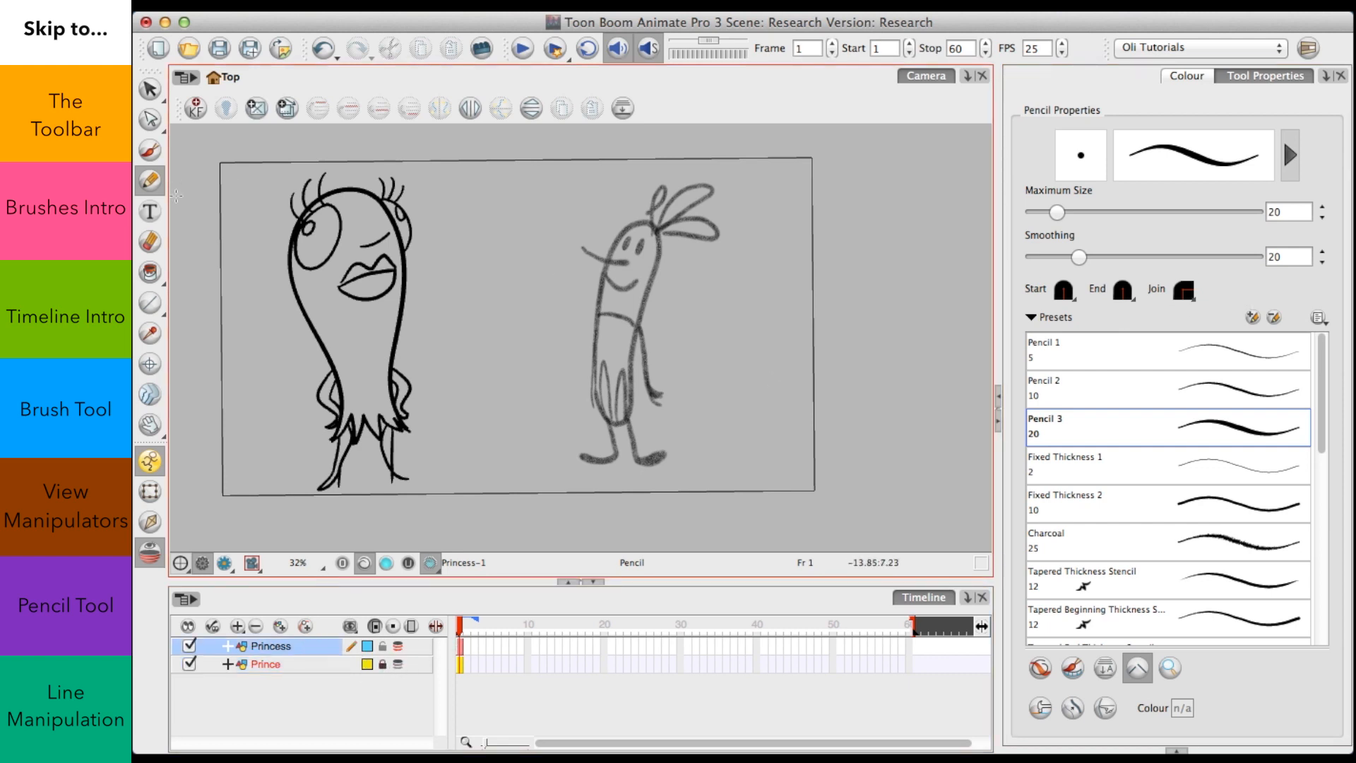
# Step: Paint an S-shaped curl beside the Princess on her layer using the Brush tool's Willow outline preset
pyautogui.click(151, 151)
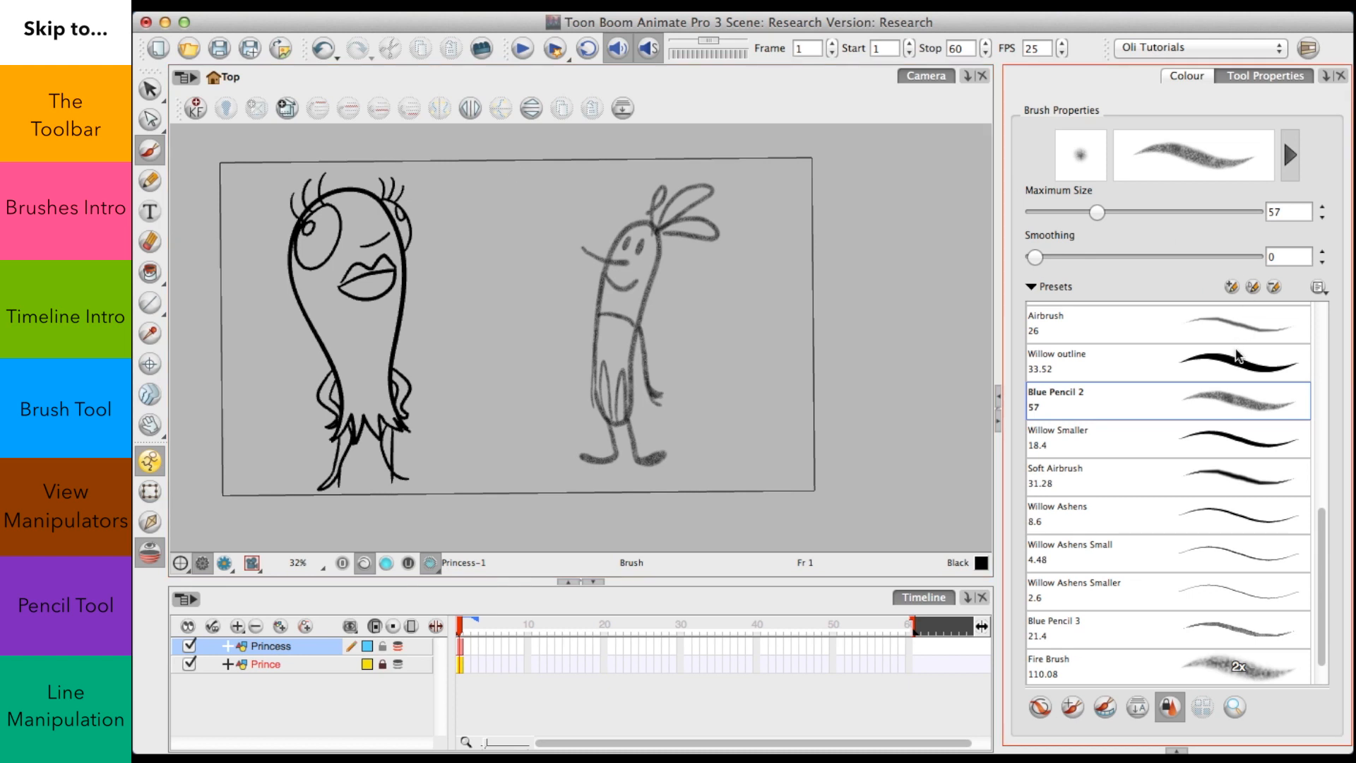
pyautogui.click(1251, 362)
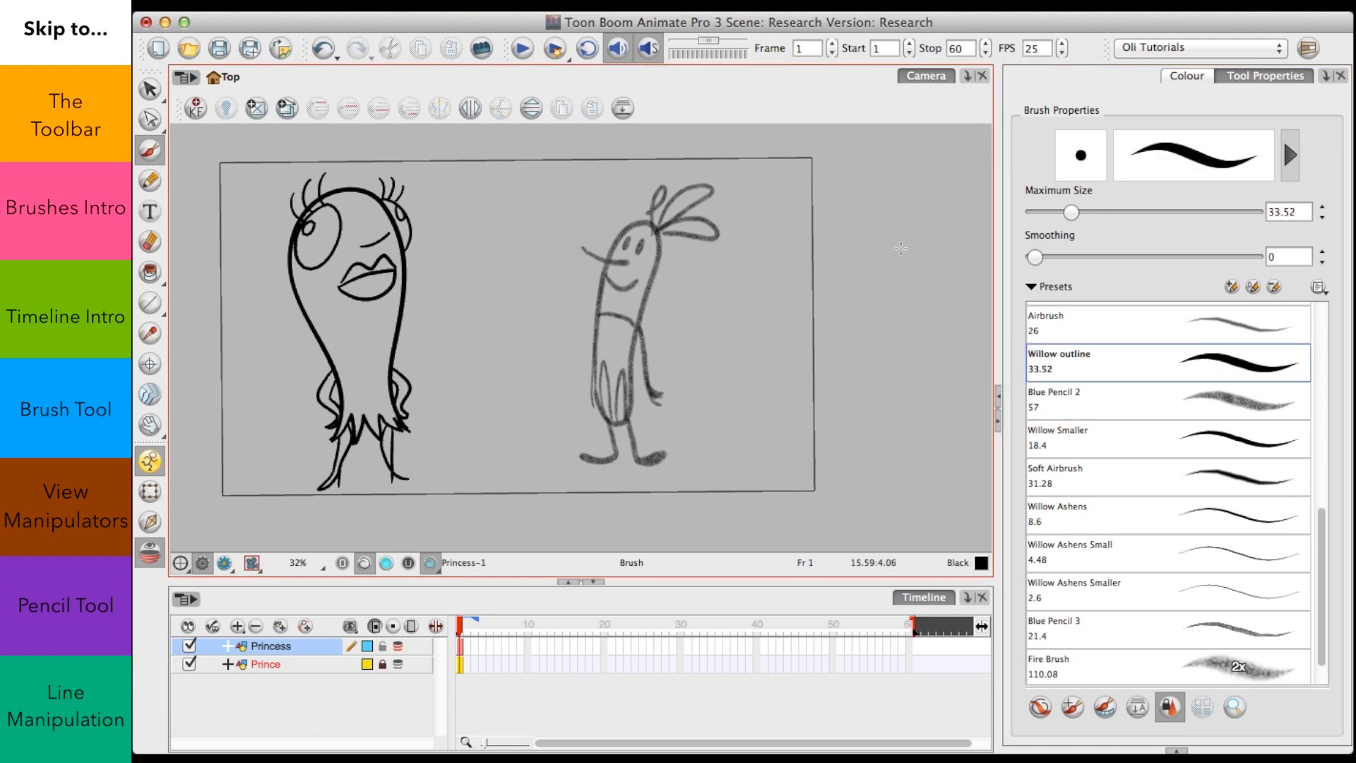
pyautogui.scroll(6, 401, 309)
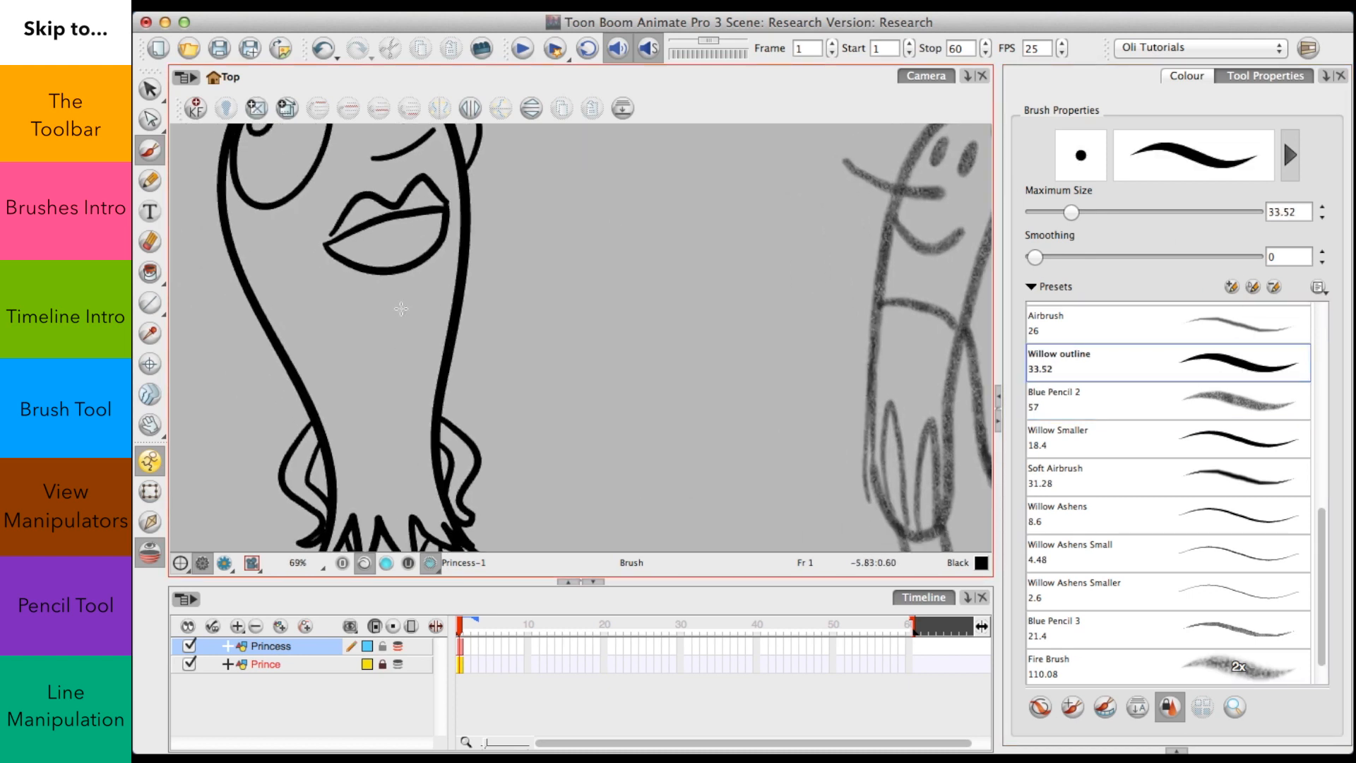
pyautogui.scroll(-2, 400, 309)
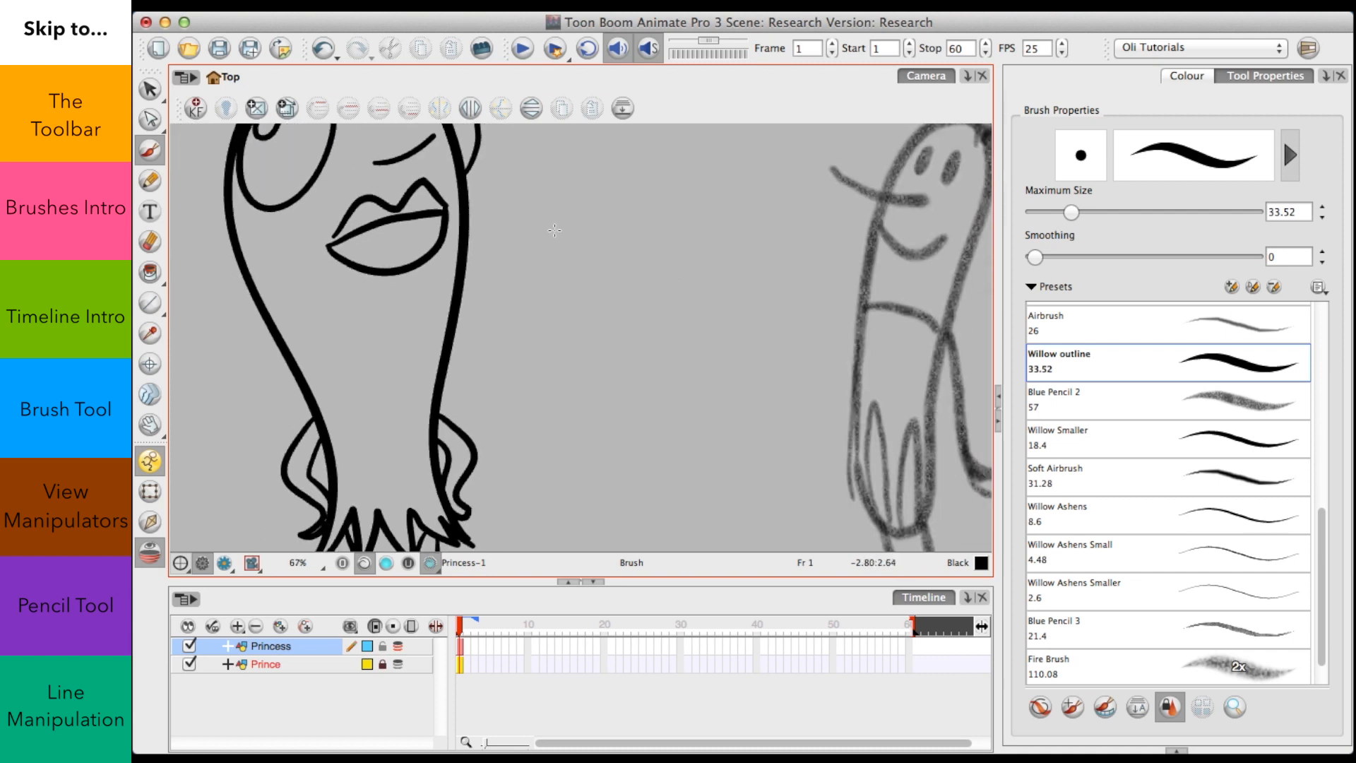
pyautogui.moveTo(555, 230)
pyautogui.mouseDown()
pyautogui.moveTo(585, 197)
pyautogui.moveTo(608, 233)
pyautogui.moveTo(537, 380)
pyautogui.moveTo(587, 393)
pyautogui.moveTo(573, 363)
pyautogui.mouseUp()
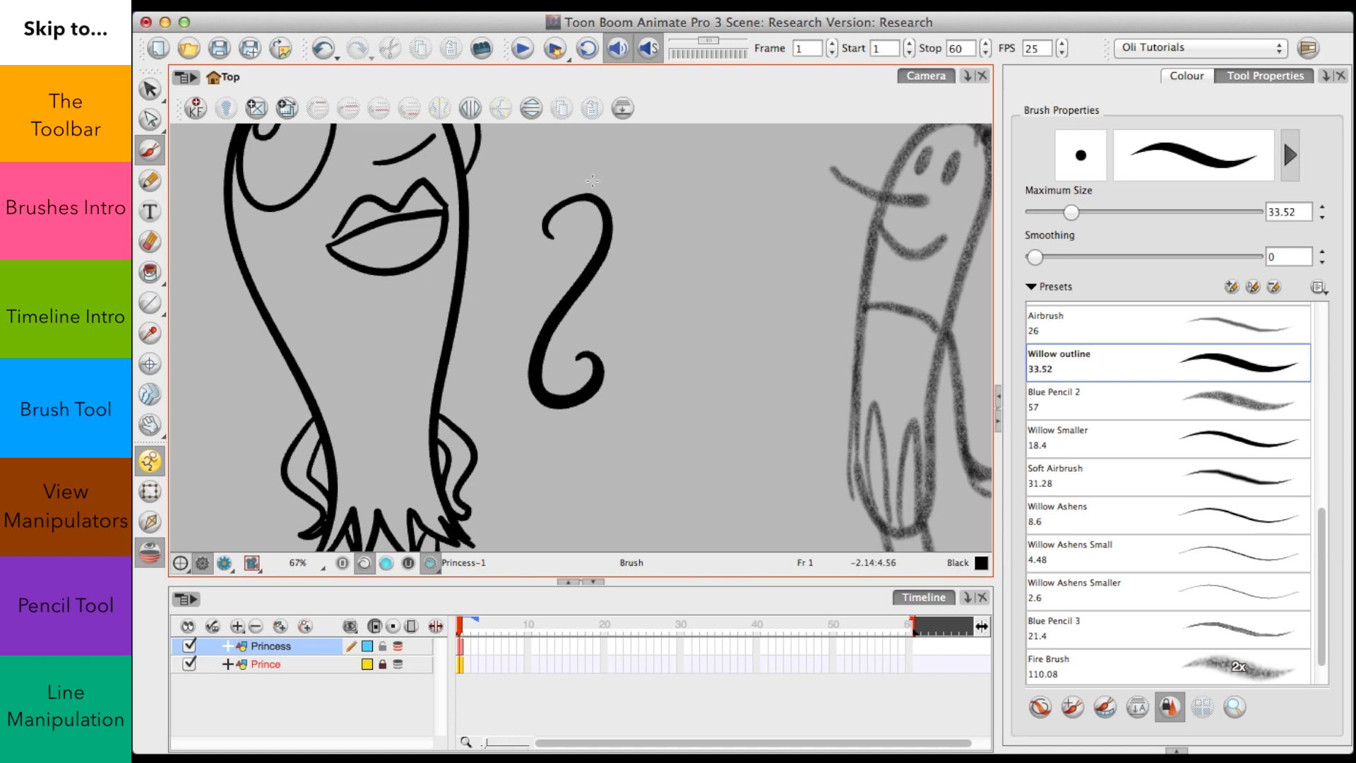
# Step: Select the Princess's pencil body outline and the brushed S-curl individually to compare them, finishing with both selected together
pyautogui.hotkey('alt', 's')
pyautogui.click(459, 311)
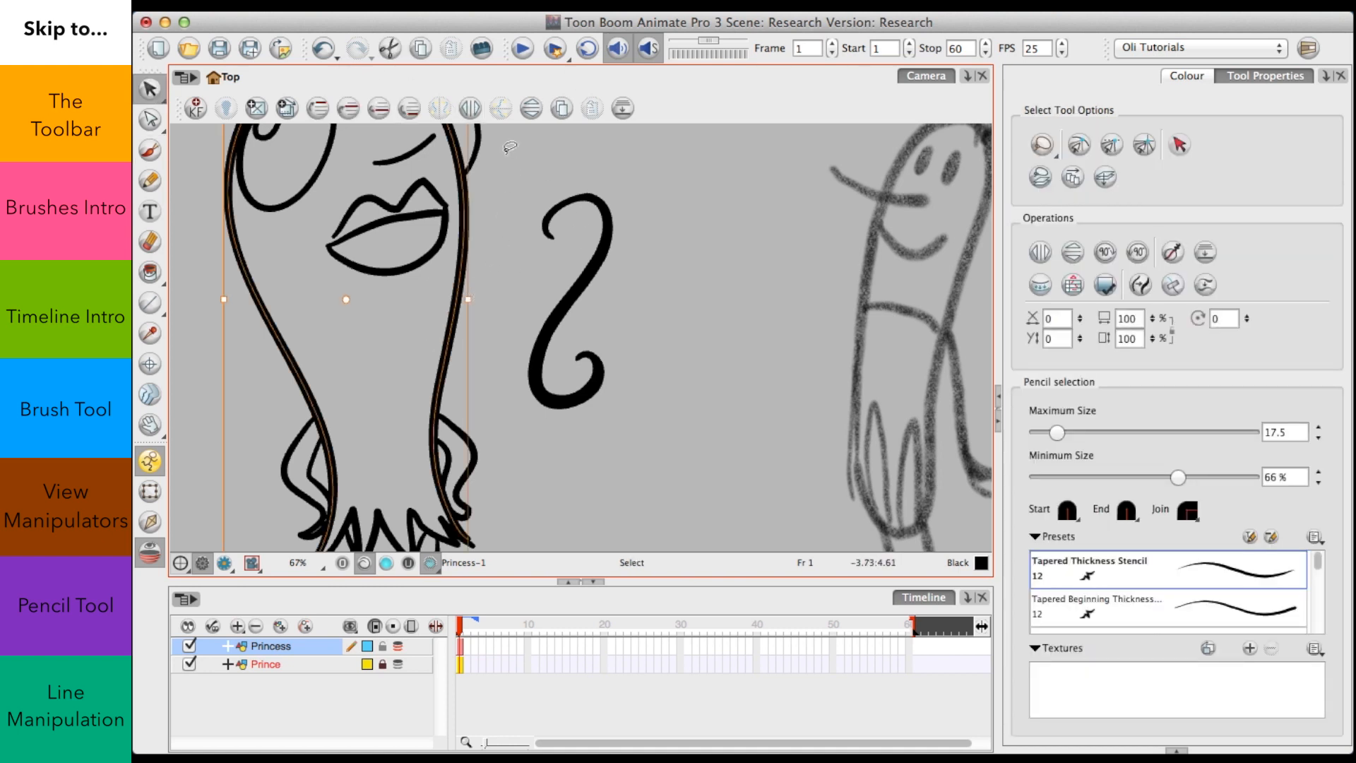
pyautogui.click(525, 230)
pyautogui.click(576, 195)
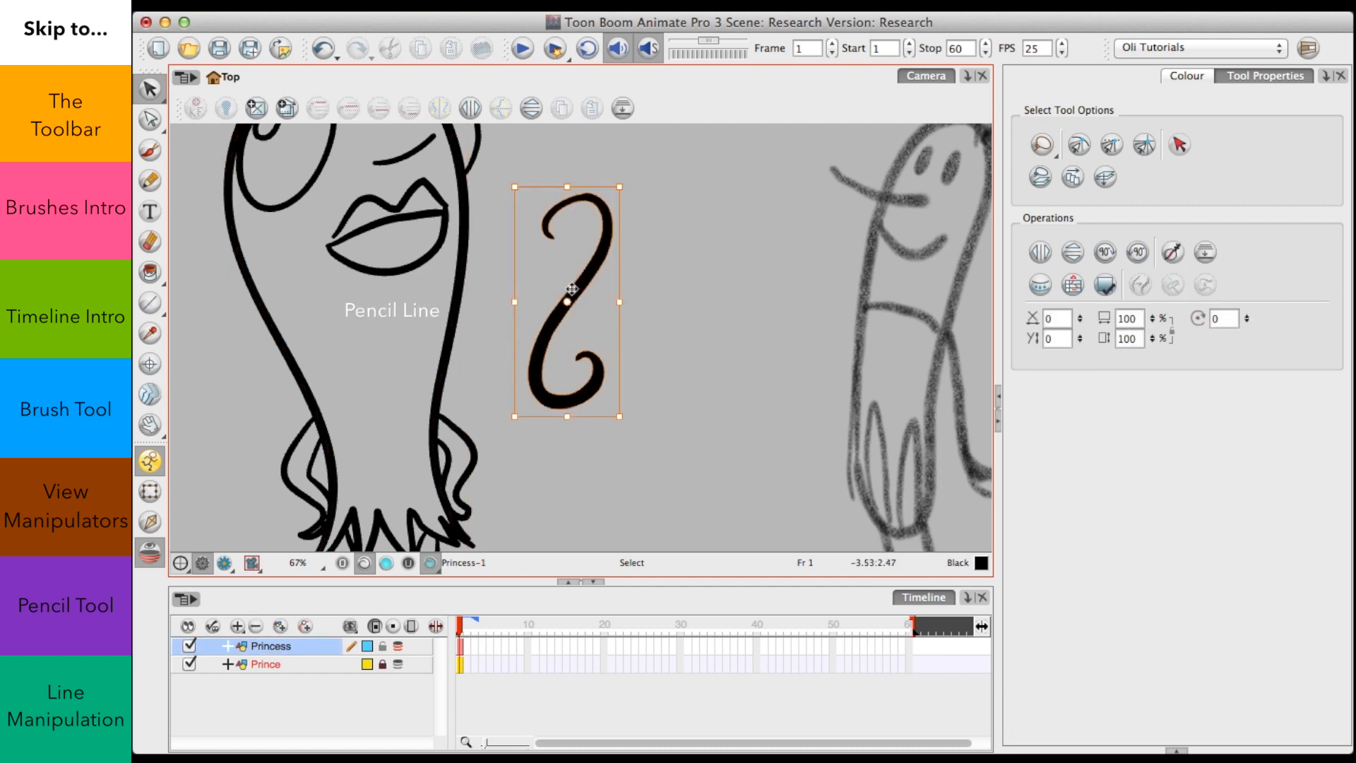
pyautogui.moveTo(361, 363); pyautogui.dragTo(591, 304)
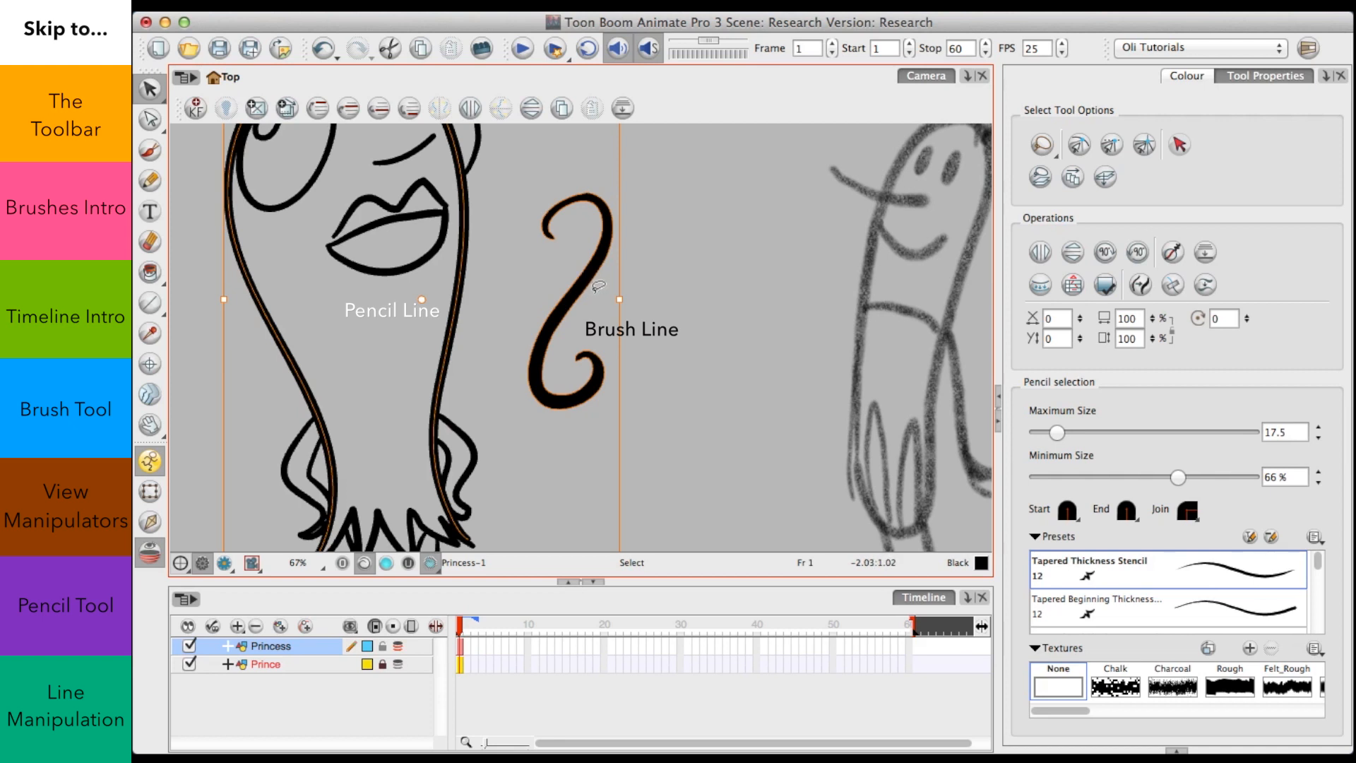
# Step: Reshape the middle and lower bend of the brushed S-curl with the Contour Editor by adjusting a contour point and its curve handles
pyautogui.click(150, 120)
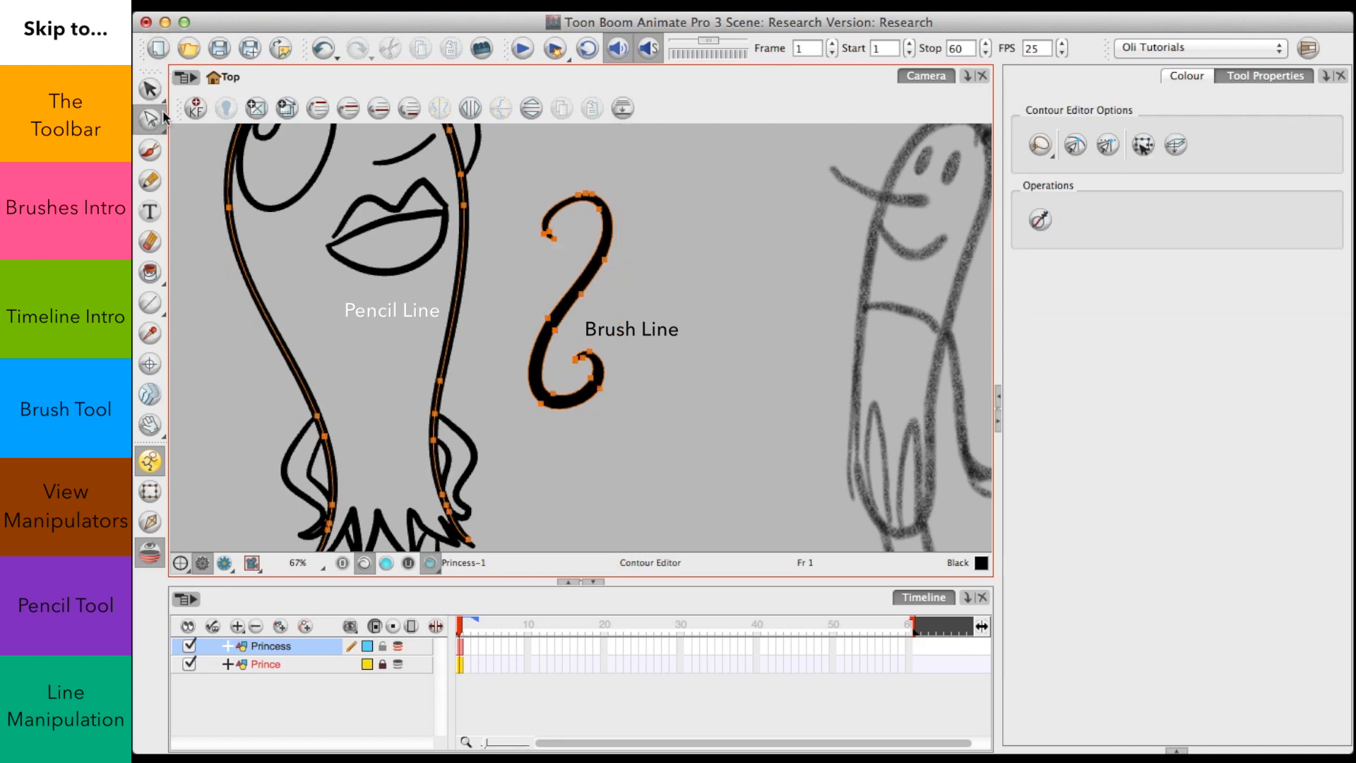
pyautogui.moveTo(551, 279)
pyautogui.mouseDown()
pyautogui.moveTo(539, 323)
pyautogui.moveTo(553, 323)
pyautogui.moveTo(558, 276)
pyautogui.mouseUp()
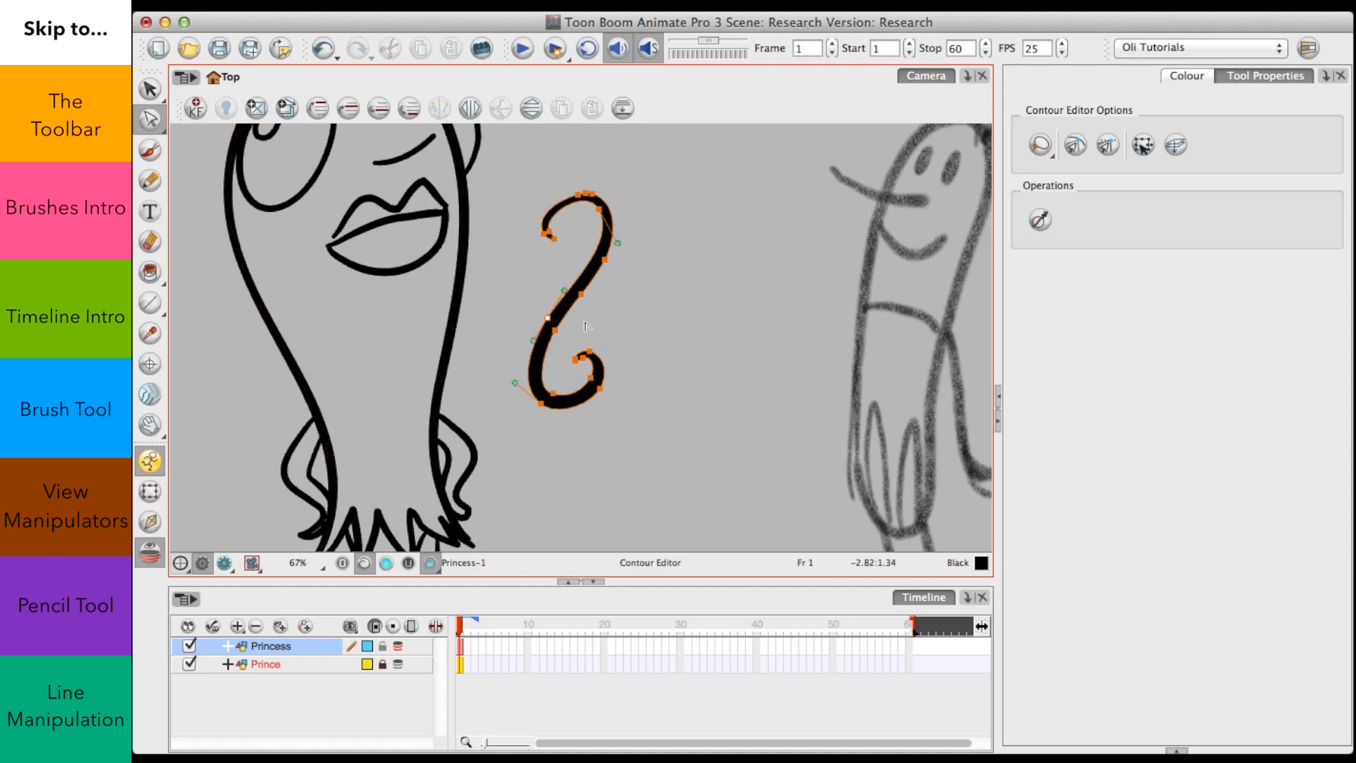
pyautogui.scroll(2, 587, 299)
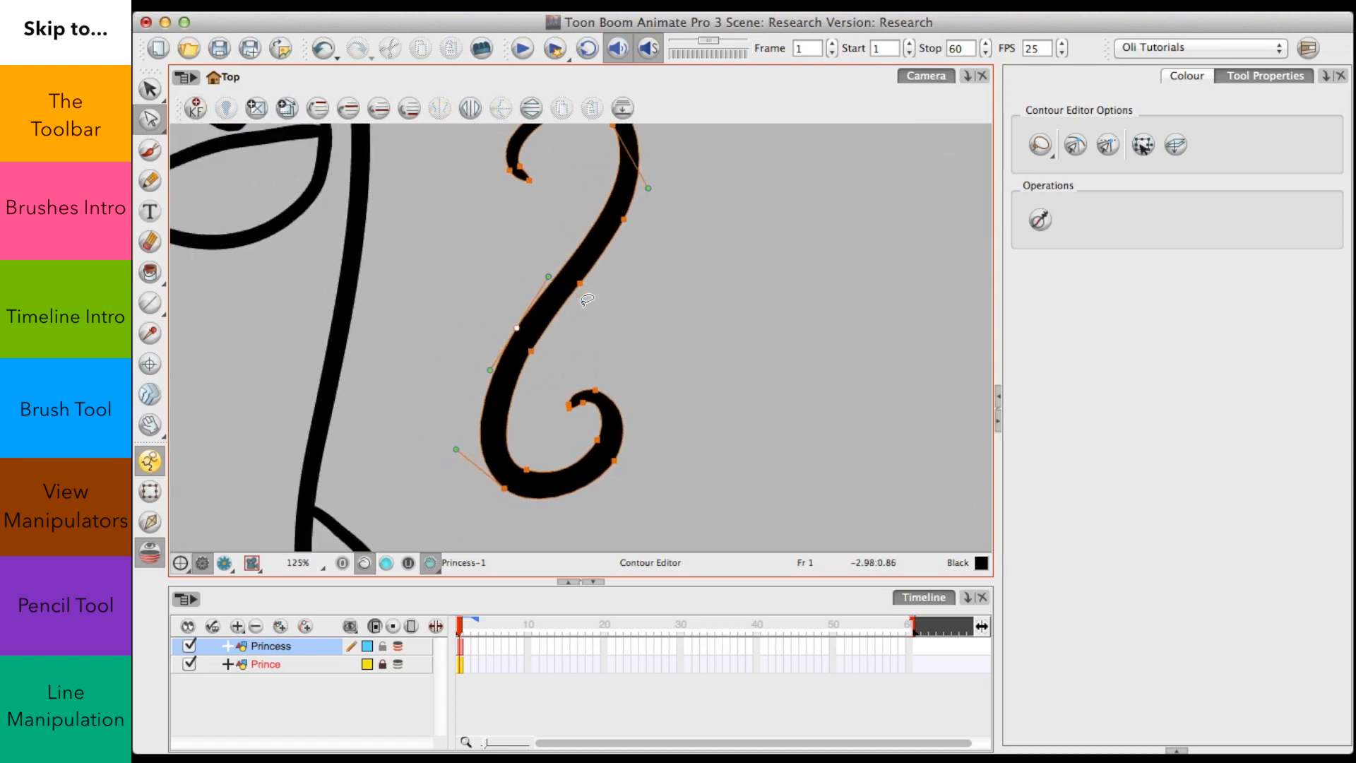
pyautogui.scroll(-1, 587, 299)
pyautogui.moveTo(534, 323); pyautogui.dragTo(475, 376)
pyautogui.moveTo(554, 291); pyautogui.dragTo(553, 285)
pyautogui.moveTo(518, 329); pyautogui.dragTo(525, 327)
pyautogui.click(625, 300)
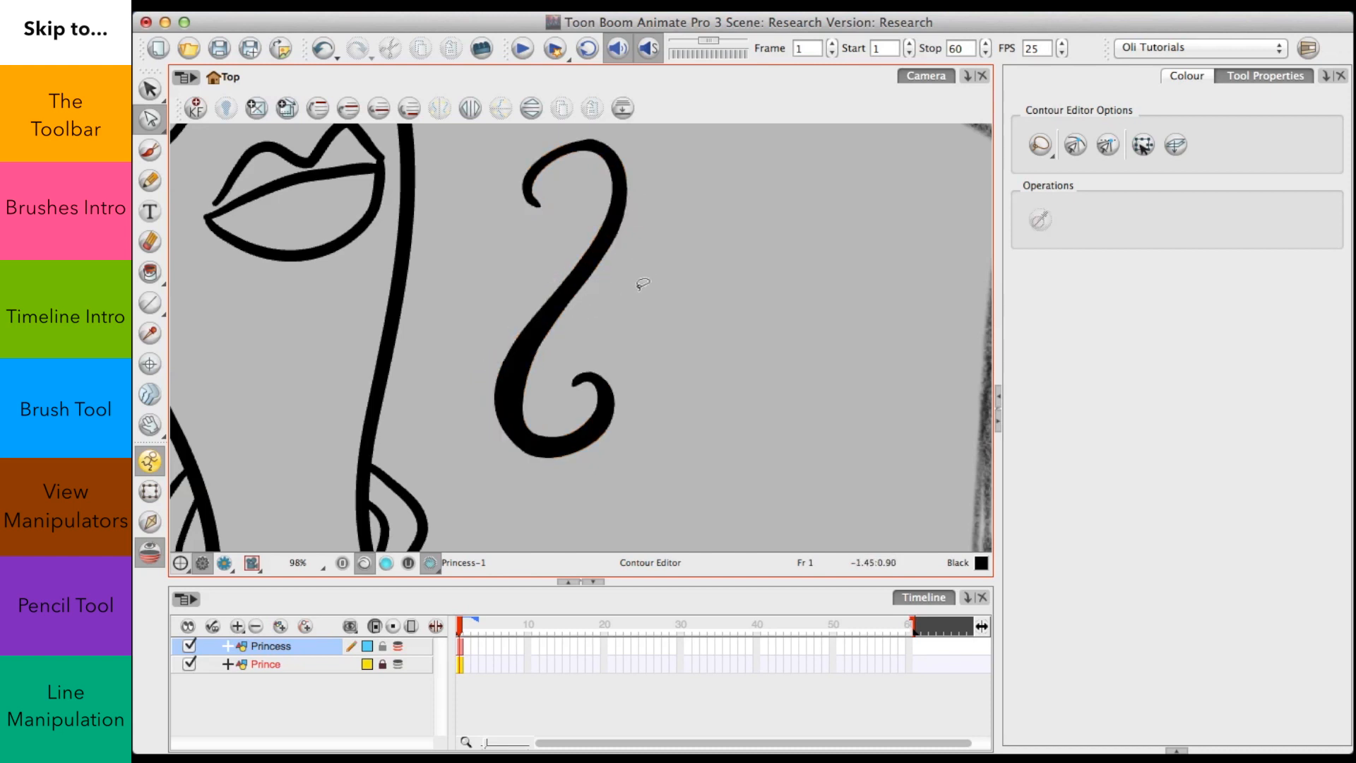
pyautogui.scroll(-3, 622, 225)
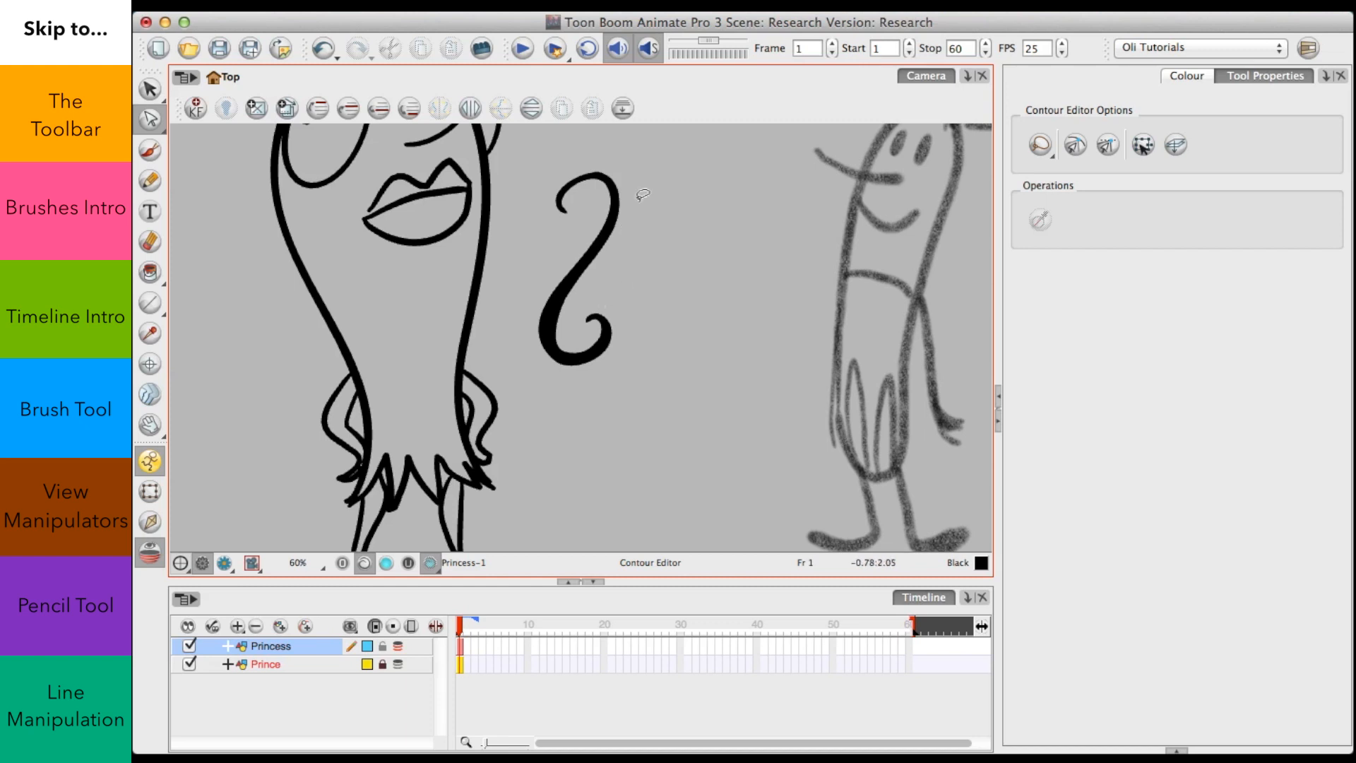
# Step: Pull the S-curl's middle contour points outward toward the Prince to distort the brush stroke
pyautogui.click(561, 287)
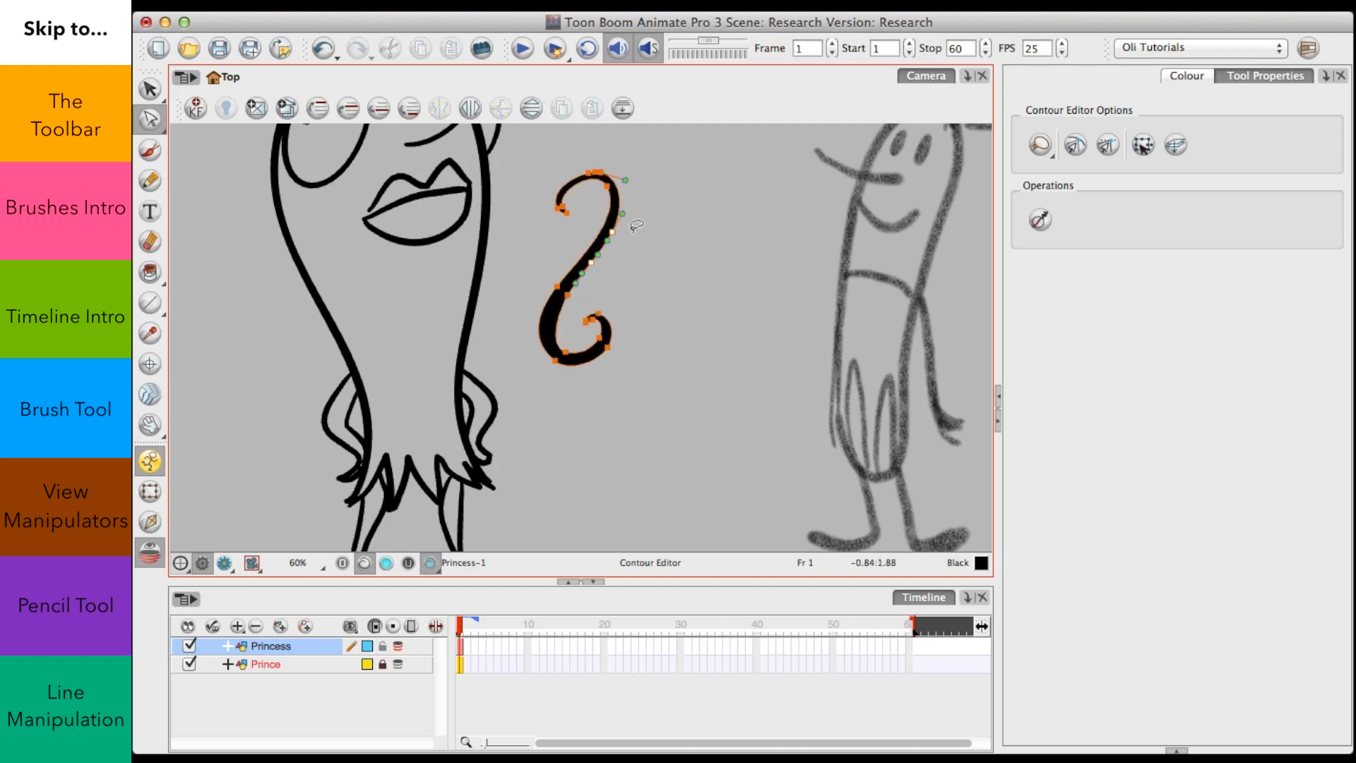
pyautogui.moveTo(563, 296)
pyautogui.mouseDown()
pyautogui.moveTo(687, 243)
pyautogui.moveTo(679, 226)
pyautogui.mouseUp()
pyautogui.click(695, 358)
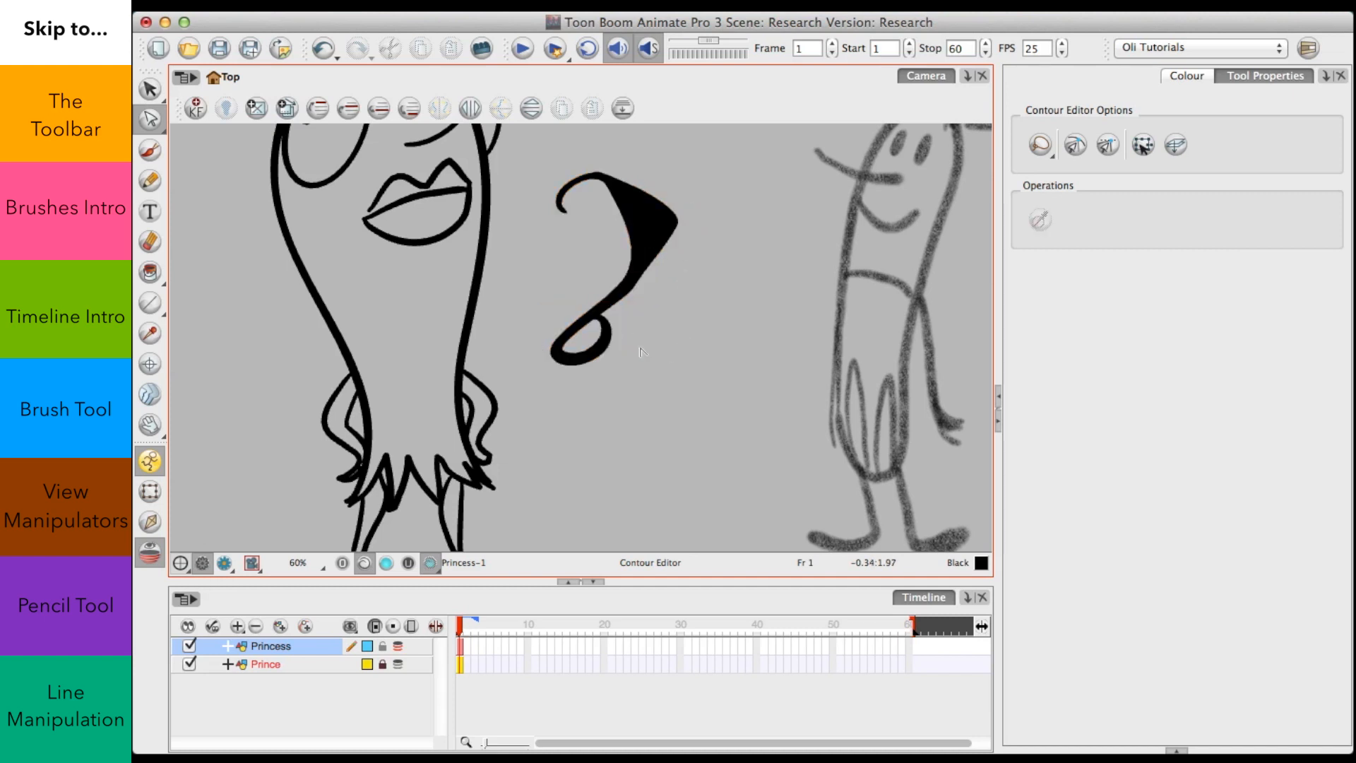
pyautogui.moveTo(618, 311)
pyautogui.mouseDown()
pyautogui.moveTo(648, 327)
pyautogui.moveTo(653, 304)
pyautogui.moveTo(615, 315)
pyautogui.mouseUp()
pyautogui.click(680, 284)
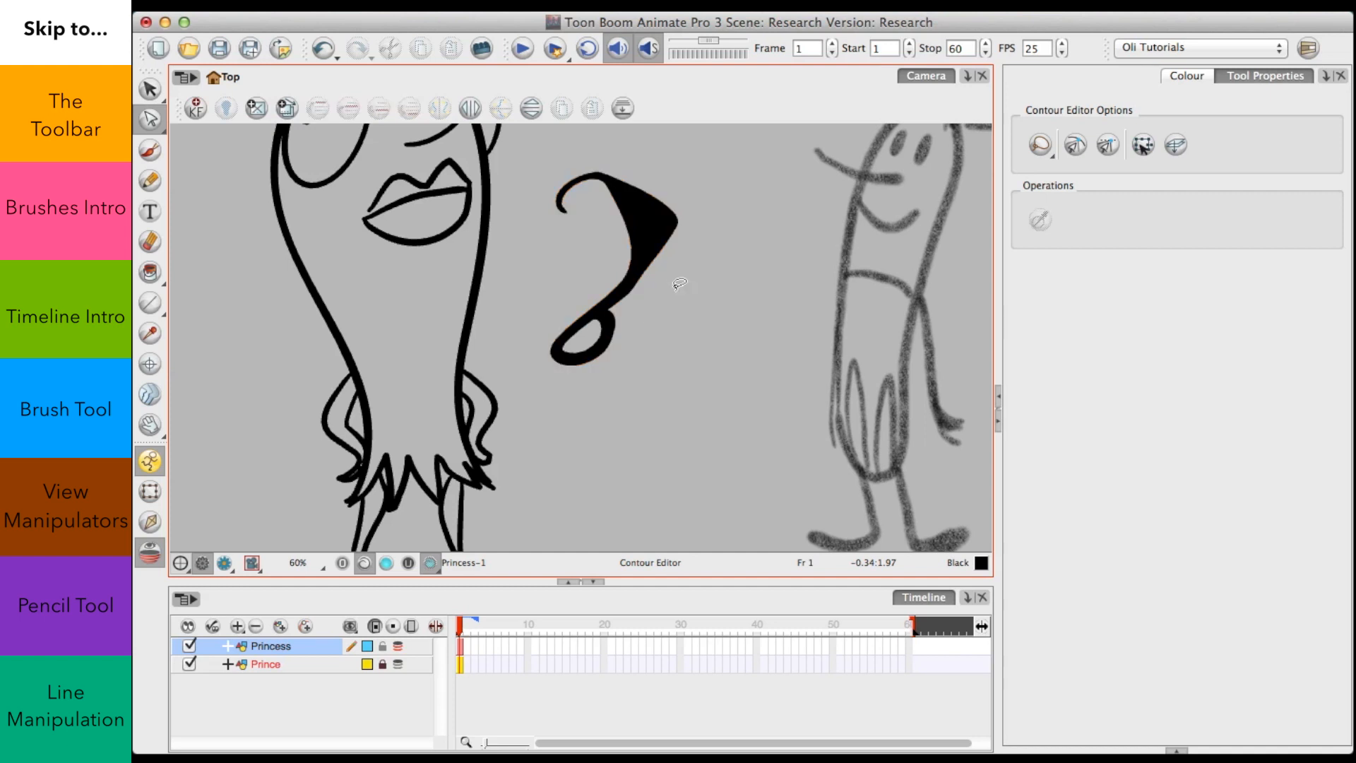
# Step: Undo the distortion of the S-curl's middle section
pyautogui.hotkey('ctrl', 'z')
pyautogui.hotkey('ctrl', 'z')
pyautogui.hotkey('ctrl', 'z')
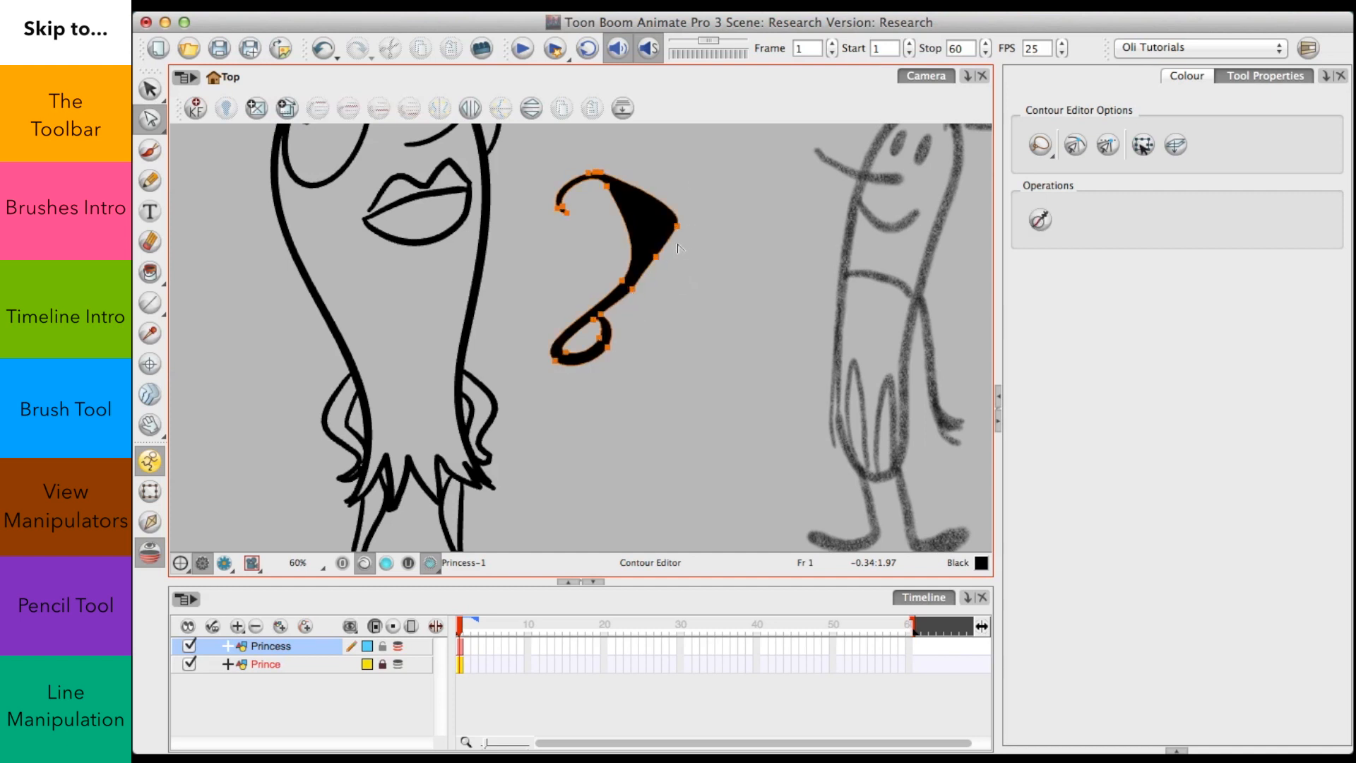
# Step: Shift the S-curl's upper contour points toward the Prince and thicken the stroke leading to its upper tip
pyautogui.moveTo(647, 161)
pyautogui.mouseDown()
pyautogui.moveTo(663, 202)
pyautogui.moveTo(594, 226)
pyautogui.moveTo(638, 155)
pyautogui.moveTo(619, 253)
pyautogui.moveTo(661, 237)
pyautogui.mouseUp()
pyautogui.click(675, 272)
pyautogui.click(599, 185)
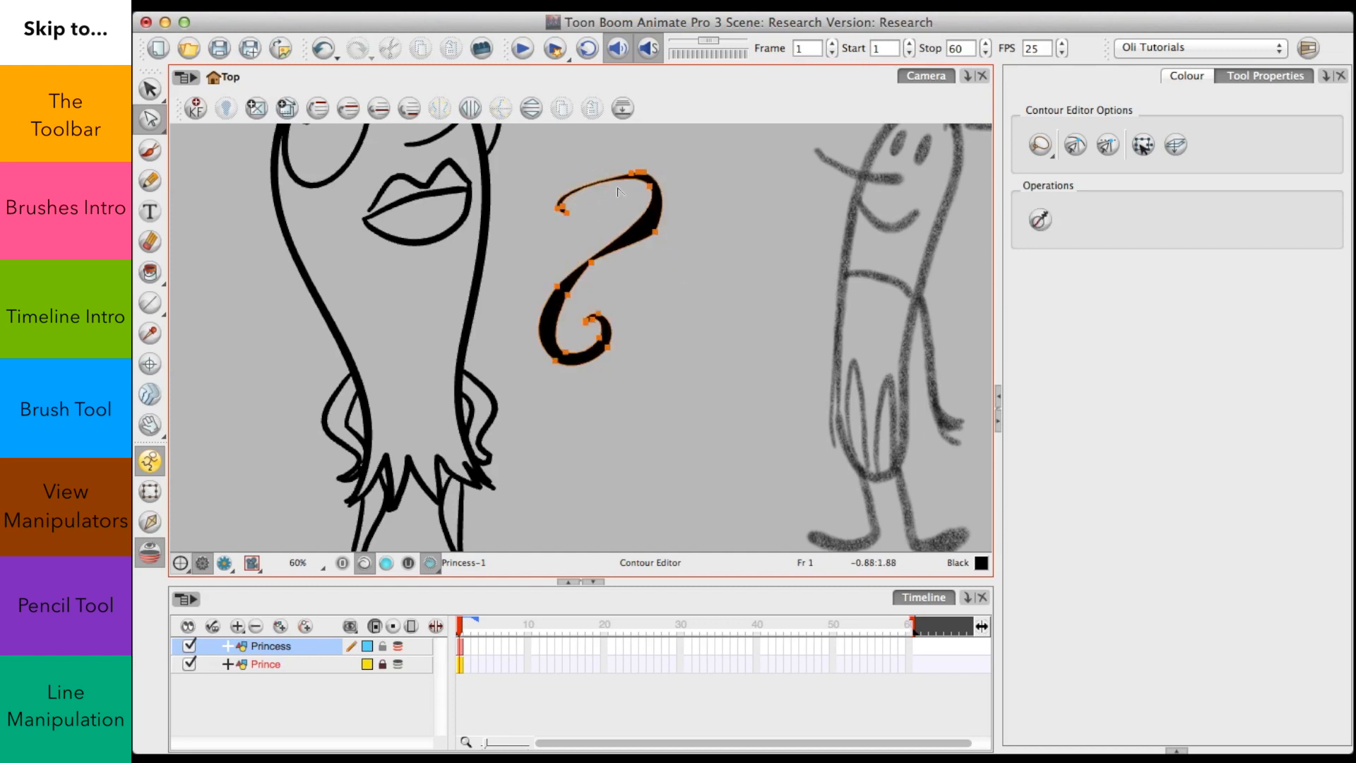
pyautogui.moveTo(625, 176); pyautogui.dragTo(608, 178)
pyautogui.moveTo(627, 206)
pyautogui.mouseDown()
pyautogui.moveTo(595, 176)
pyautogui.moveTo(629, 159)
pyautogui.moveTo(650, 177)
pyautogui.moveTo(591, 141)
pyautogui.moveTo(526, 328)
pyautogui.moveTo(695, 203)
pyautogui.mouseUp()
# Step: Select all contour points of the brushed S-curl and delete it
pyautogui.click(682, 267)
pyautogui.click(706, 282)
pyautogui.moveTo(709, 279)
pyautogui.mouseDown()
pyautogui.moveTo(529, 382)
pyautogui.moveTo(699, 212)
pyautogui.mouseUp()
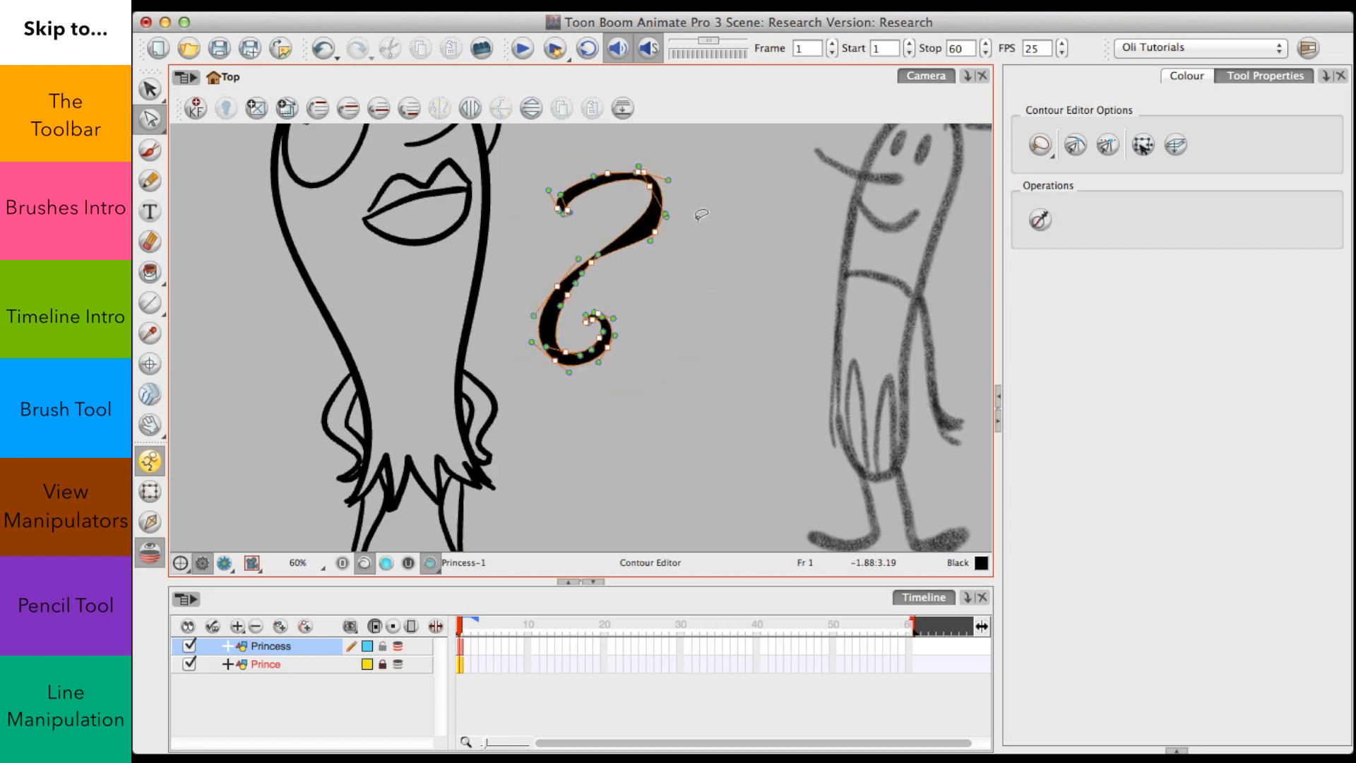
pyautogui.press('Delete')
# Step: Select the Princess's pencil body outline and move the contour point above her left-hand arm slightly up and outward
pyautogui.click(484, 239)
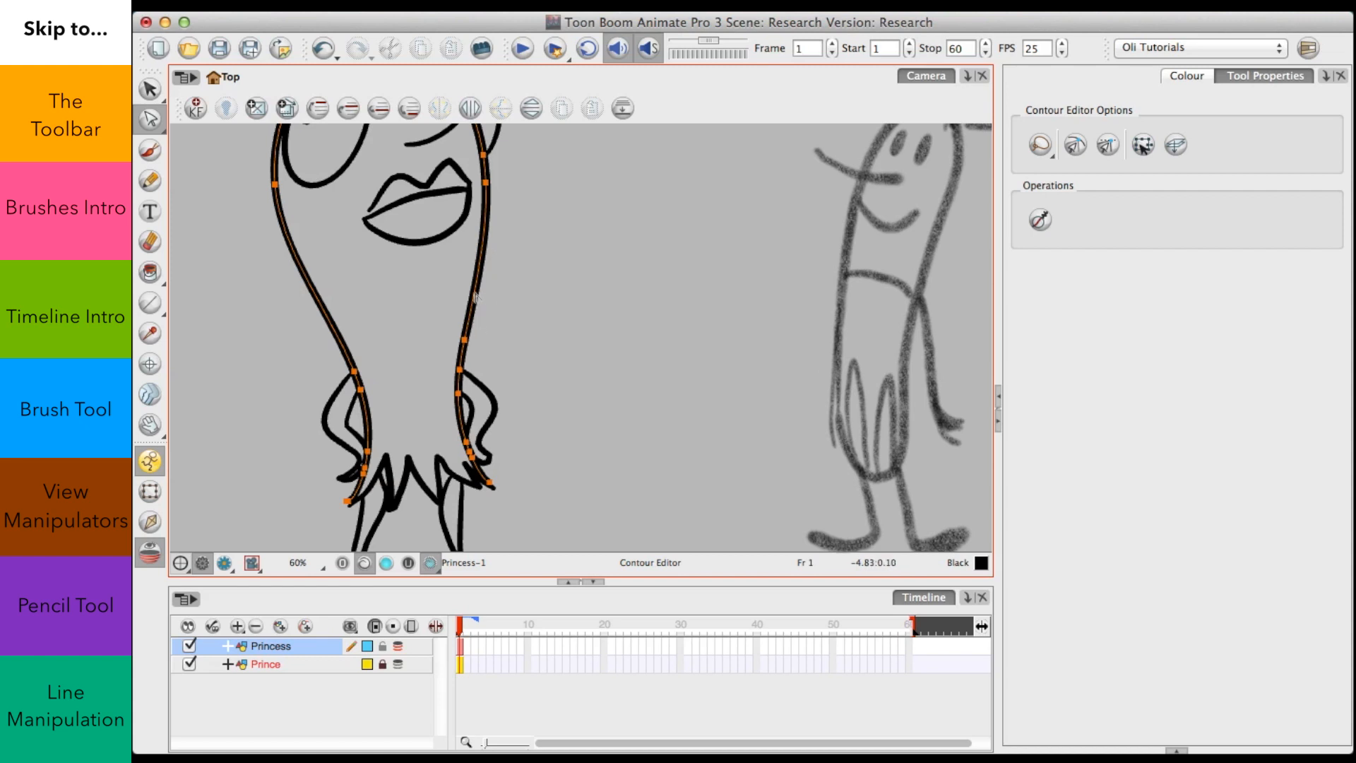
pyautogui.scroll(4, 474, 296)
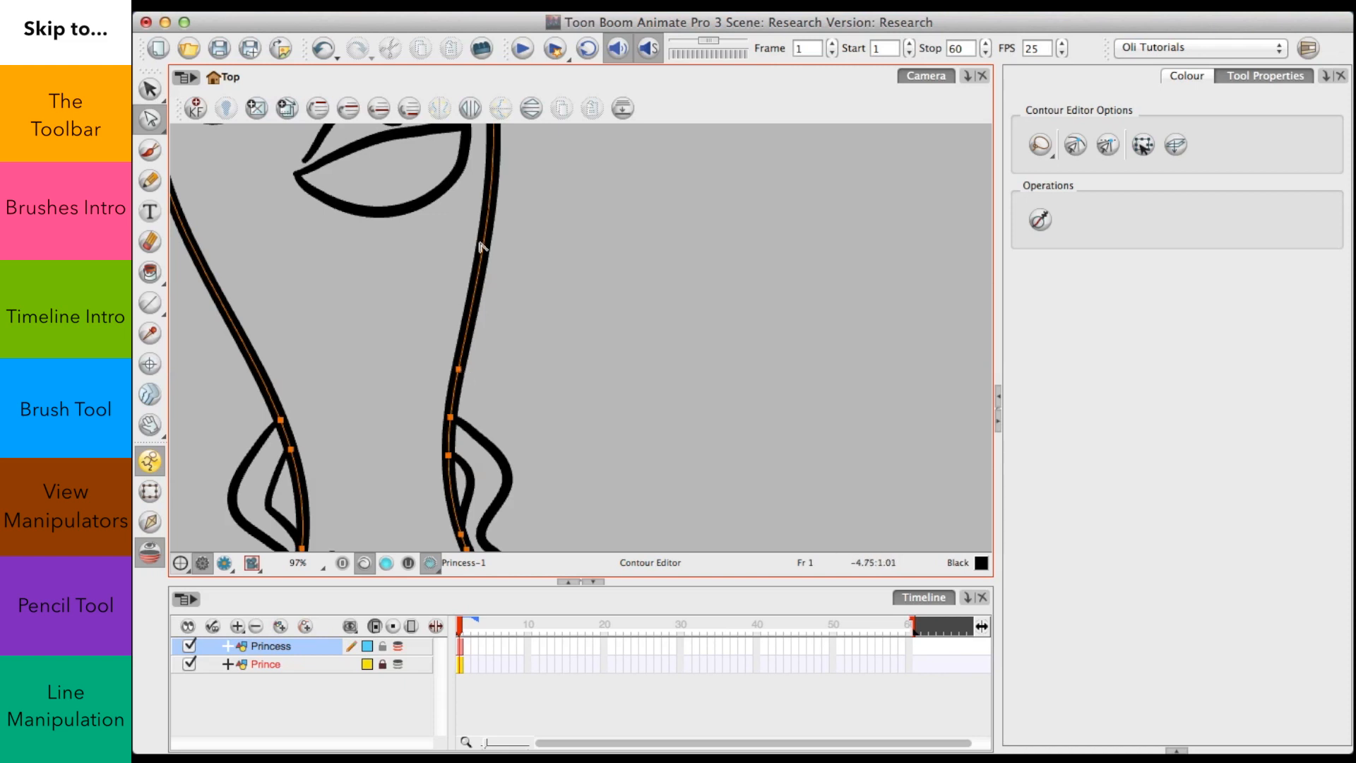
pyautogui.moveTo(500, 361); pyautogui.dragTo(496, 364)
pyautogui.hscroll(-5, 508, 276)
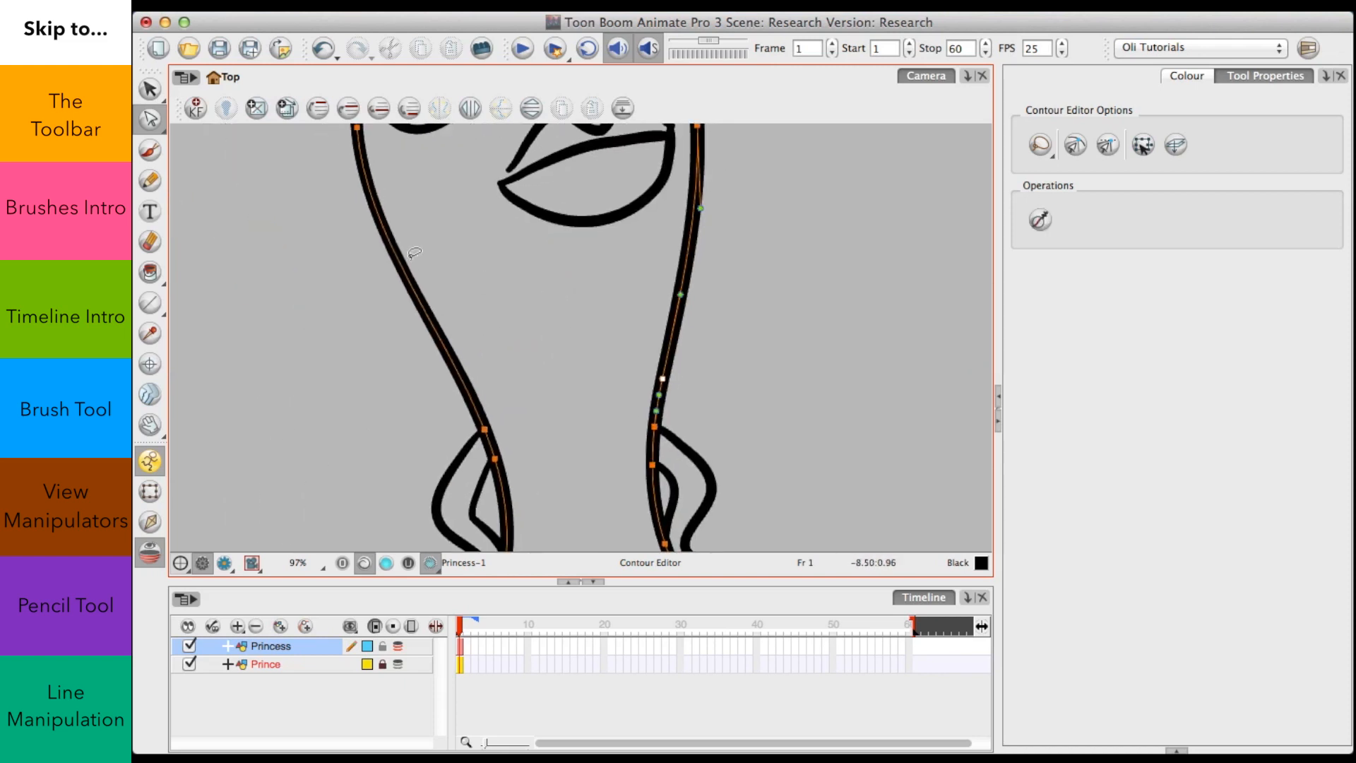
pyautogui.click(452, 356)
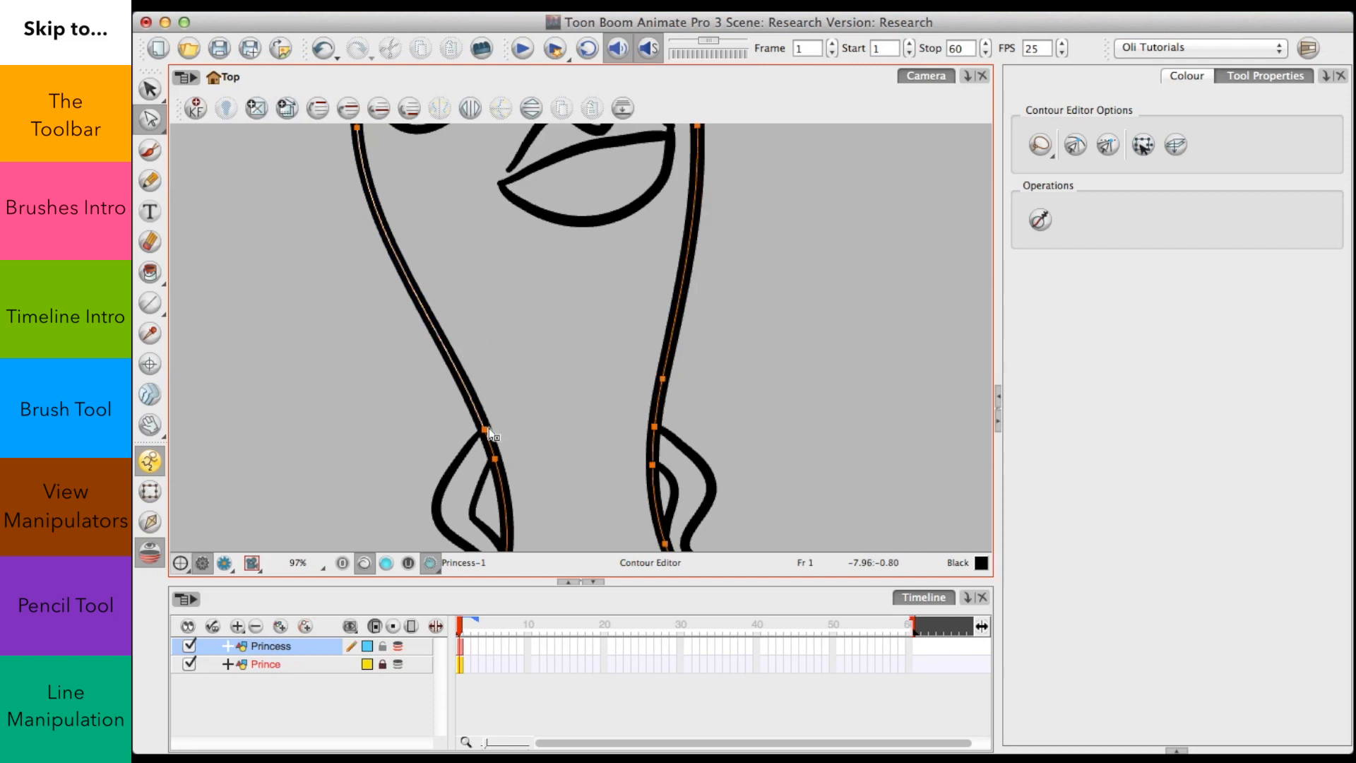
pyautogui.moveTo(483, 429)
pyautogui.mouseDown()
pyautogui.moveTo(397, 398)
pyautogui.moveTo(473, 388)
pyautogui.moveTo(466, 409)
pyautogui.mouseUp()
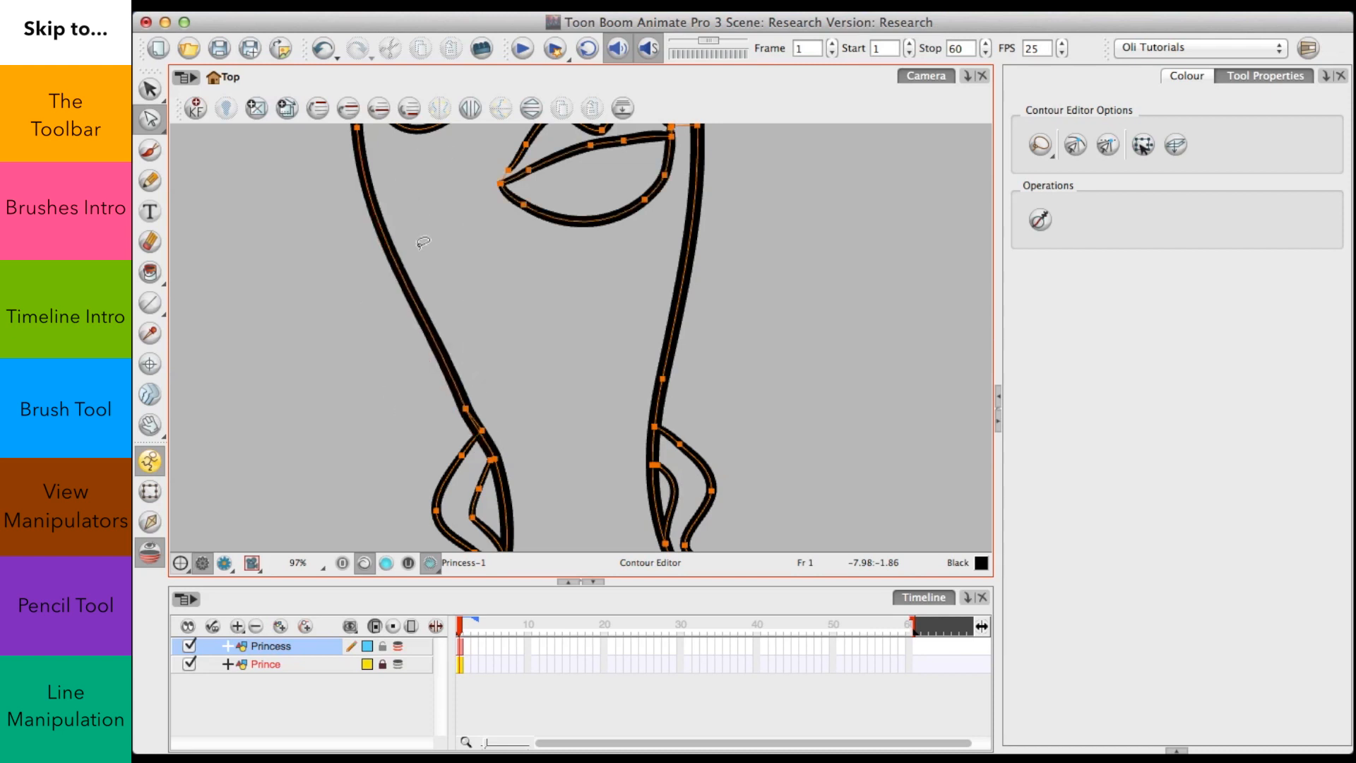
# Step: Add a contour point midway along the left side of the Princess's body outline and pull it outward into a bulge
pyautogui.click(415, 300)
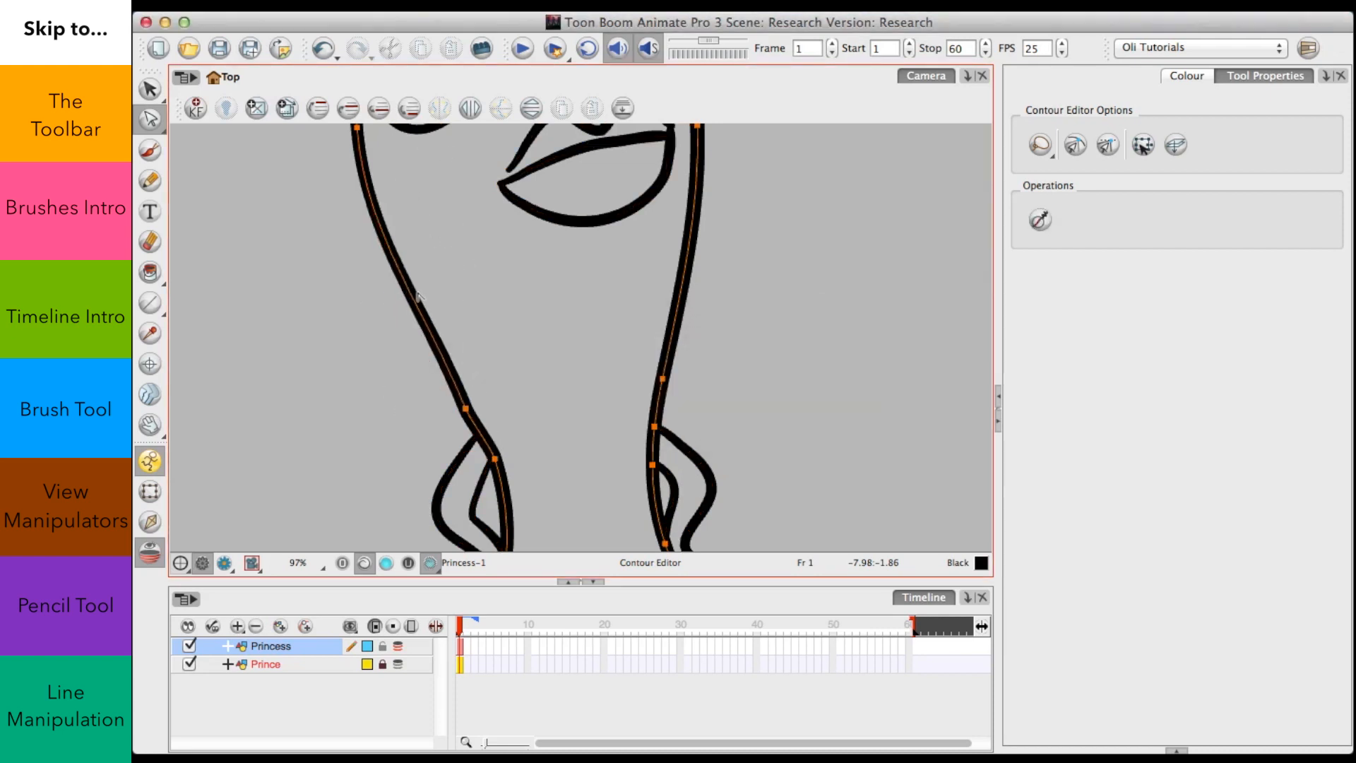
pyautogui.keyDown('super'); pyautogui.click(414, 300); pyautogui.keyUp('super')
pyautogui.click(440, 273)
pyautogui.moveTo(414, 298); pyautogui.dragTo(326, 330)
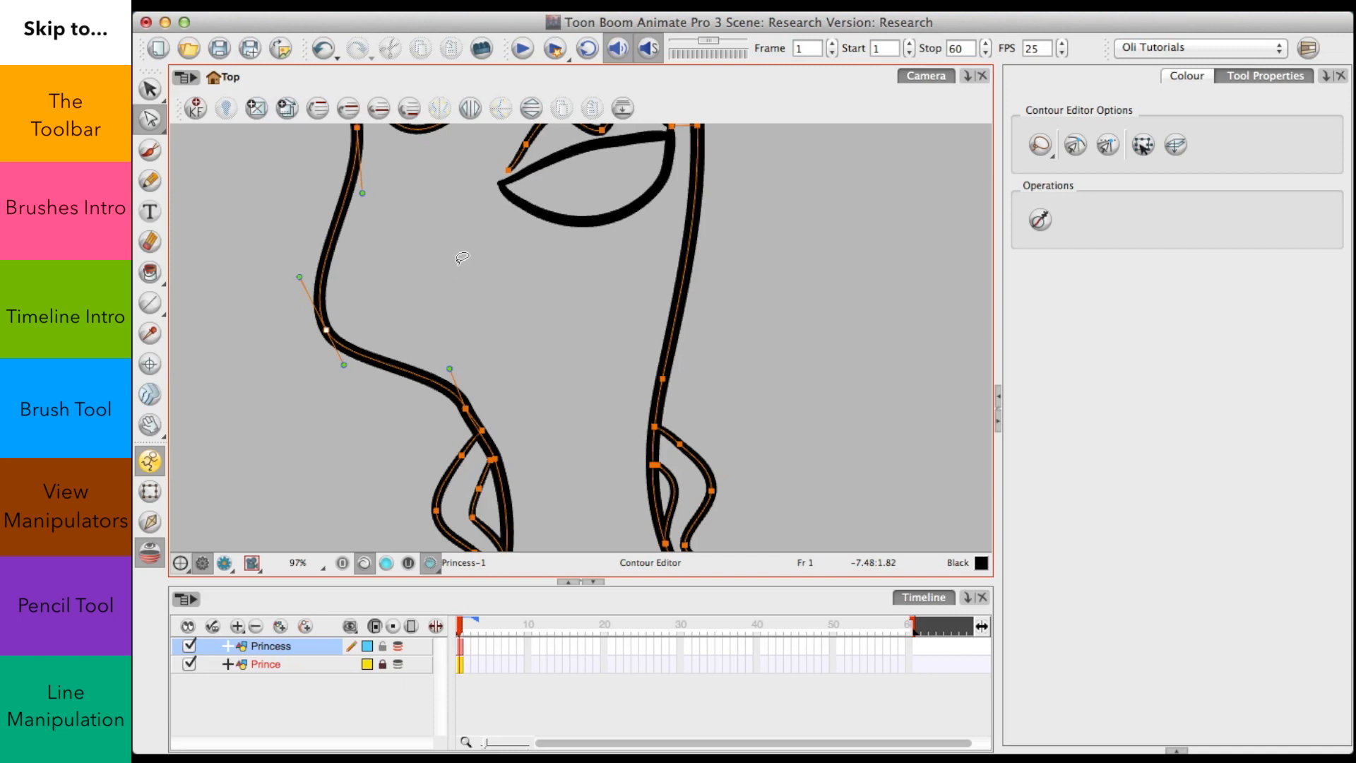
pyautogui.scroll(-5, 462, 258)
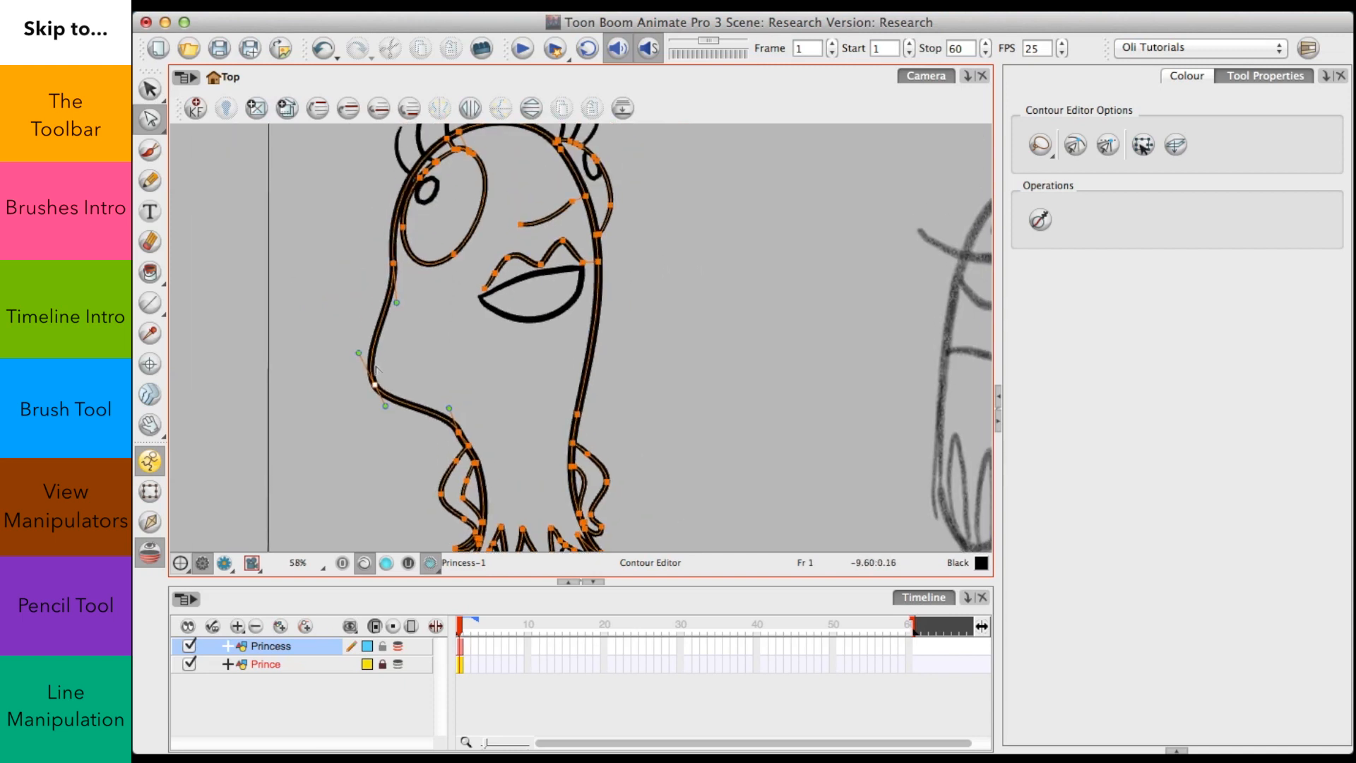
# Step: Adjust the bulge point's curve handles and bring the point back in line with the Princess's body
pyautogui.moveTo(362, 354); pyautogui.dragTo(366, 329)
pyautogui.moveTo(381, 408); pyautogui.dragTo(390, 436)
pyautogui.moveTo(376, 382)
pyautogui.mouseDown()
pyautogui.moveTo(427, 354)
pyautogui.moveTo(465, 374)
pyautogui.moveTo(445, 384)
pyautogui.moveTo(451, 426)
pyautogui.moveTo(481, 409)
pyautogui.moveTo(475, 431)
pyautogui.mouseUp()
# Step: Delete the surplus contour point above the left-hand arm to smooth the Princess's body outline
pyautogui.click(532, 445)
pyautogui.click(504, 388)
pyautogui.press('Delete')
pyautogui.click(499, 395)
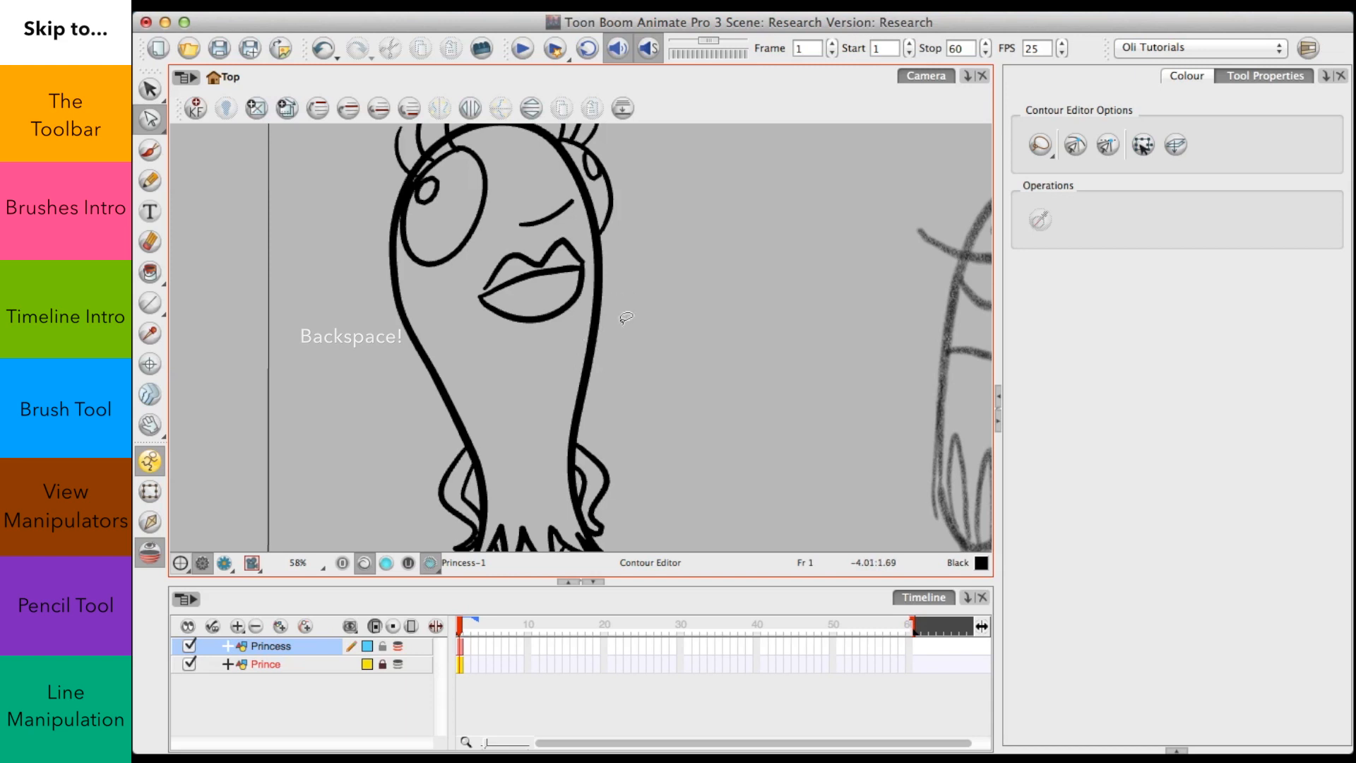
pyautogui.moveTo(643, 331)
pyautogui.mouseDown()
pyautogui.moveTo(563, 349)
pyautogui.moveTo(633, 359)
pyautogui.mouseUp()
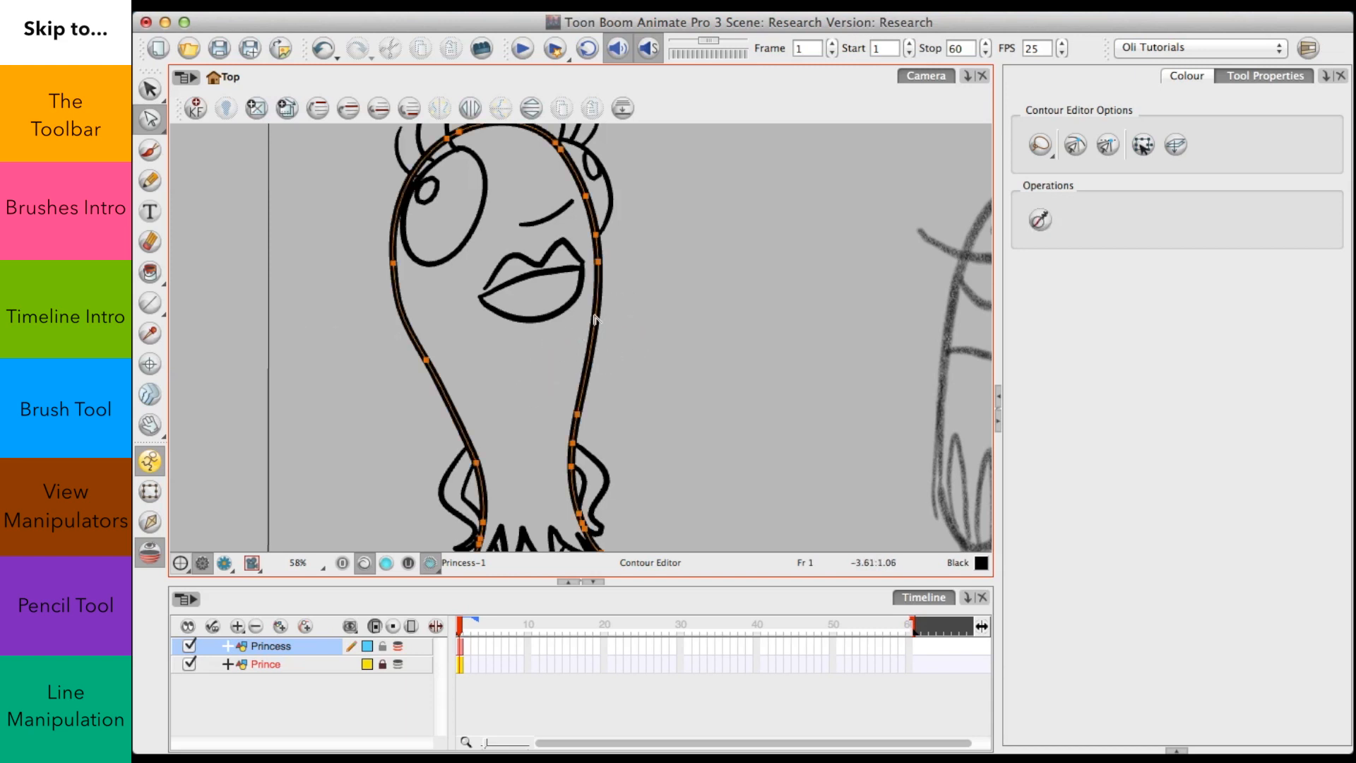
pyautogui.scroll(-5, 594, 319)
pyautogui.scroll(4, 594, 319)
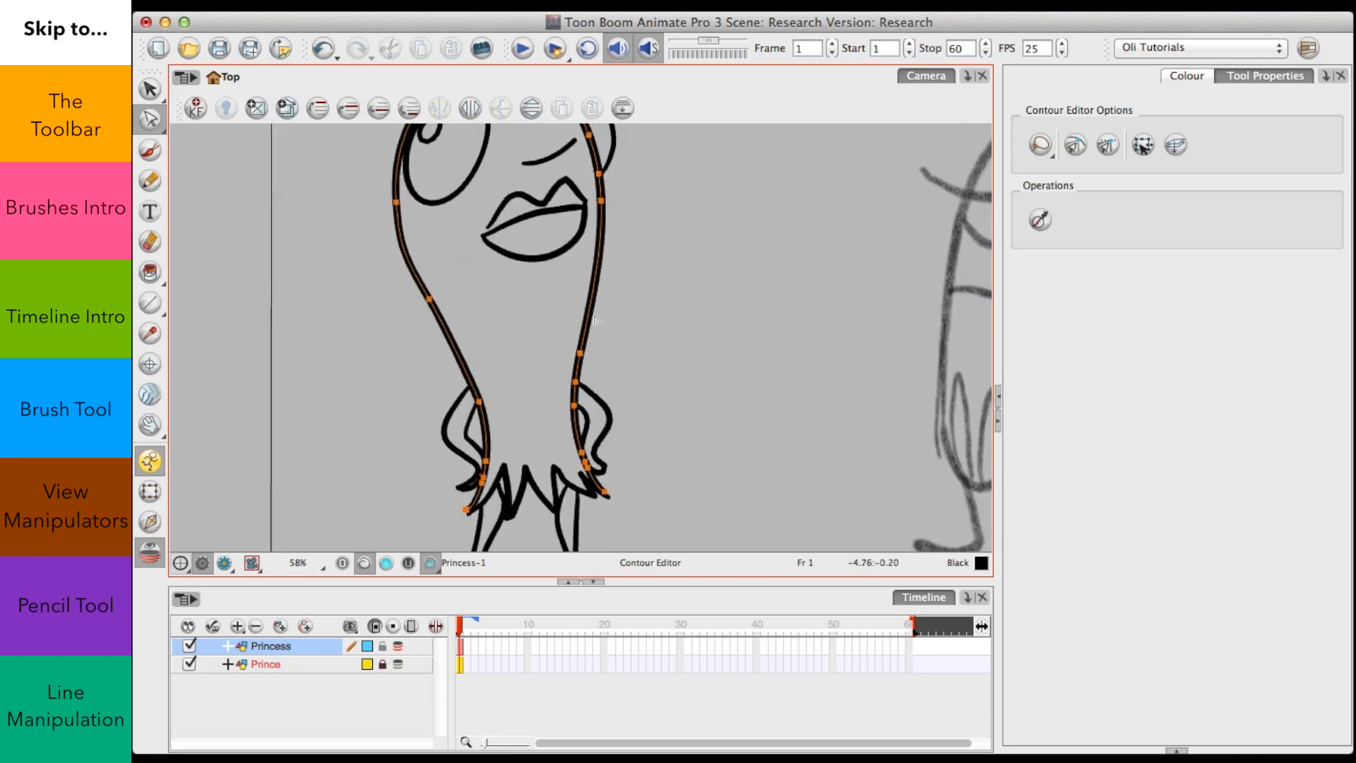
pyautogui.moveTo(622, 282)
pyautogui.mouseDown()
pyautogui.moveTo(576, 312)
pyautogui.moveTo(639, 288)
pyautogui.mouseUp()
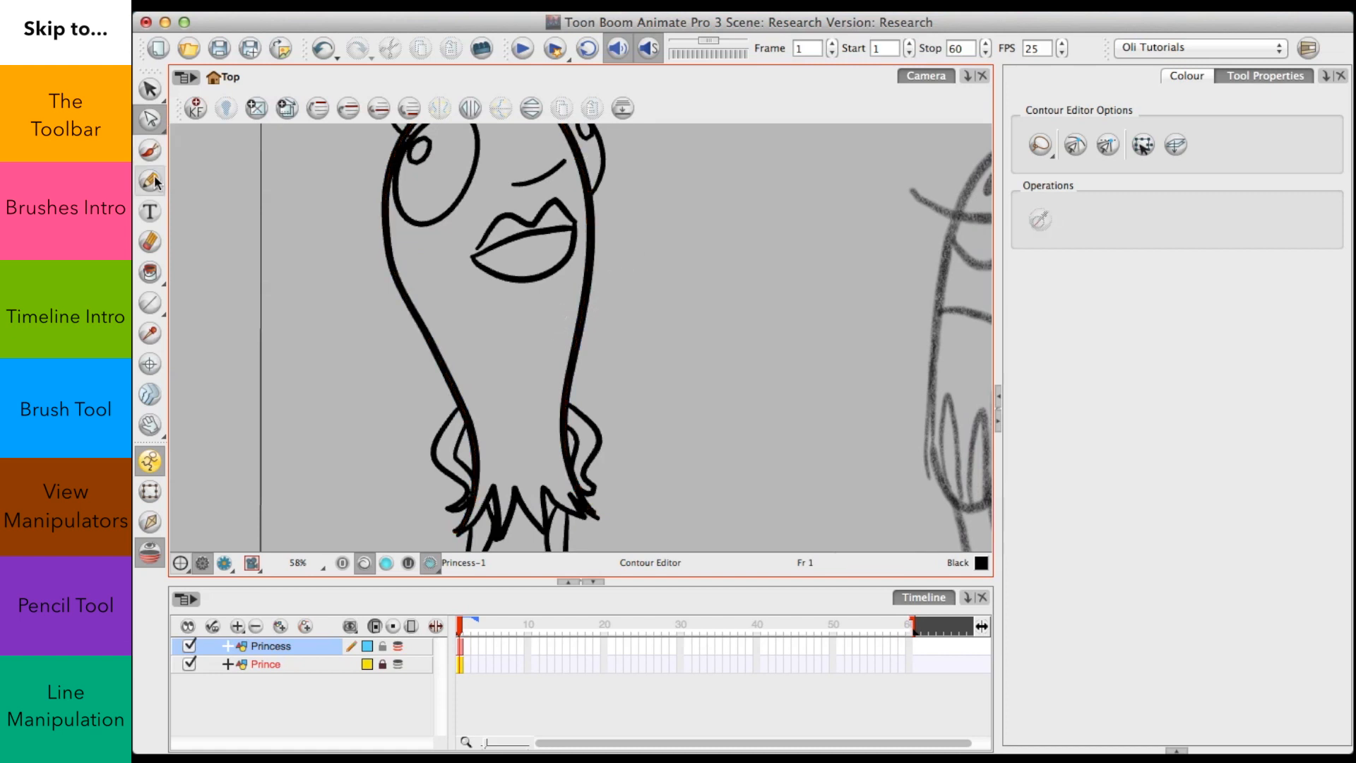
# Step: Add one thickness point on each side of the Princess's body outline with the Pencil Editor
pyautogui.moveTo(153, 120); pyautogui.dragTo(227, 136)
pyautogui.click(583, 311)
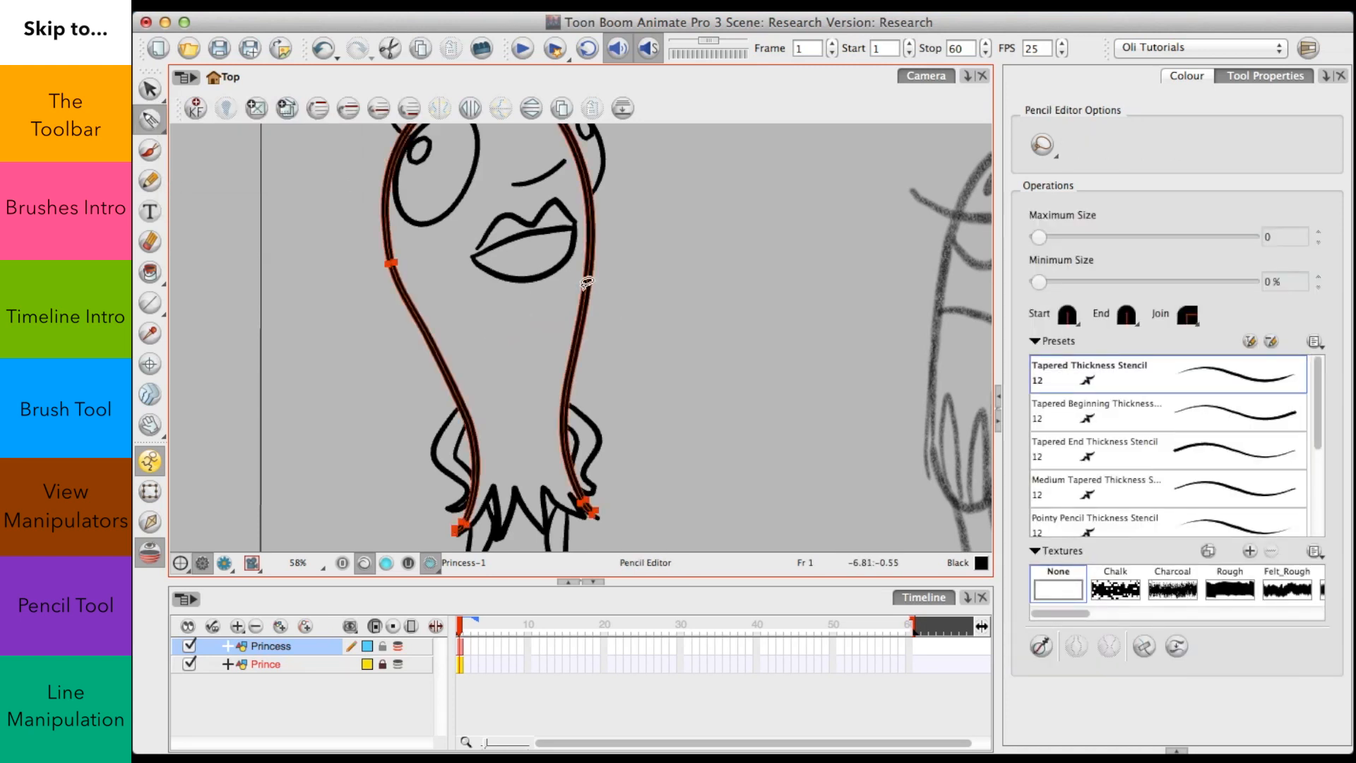
pyautogui.scroll(4, 587, 283)
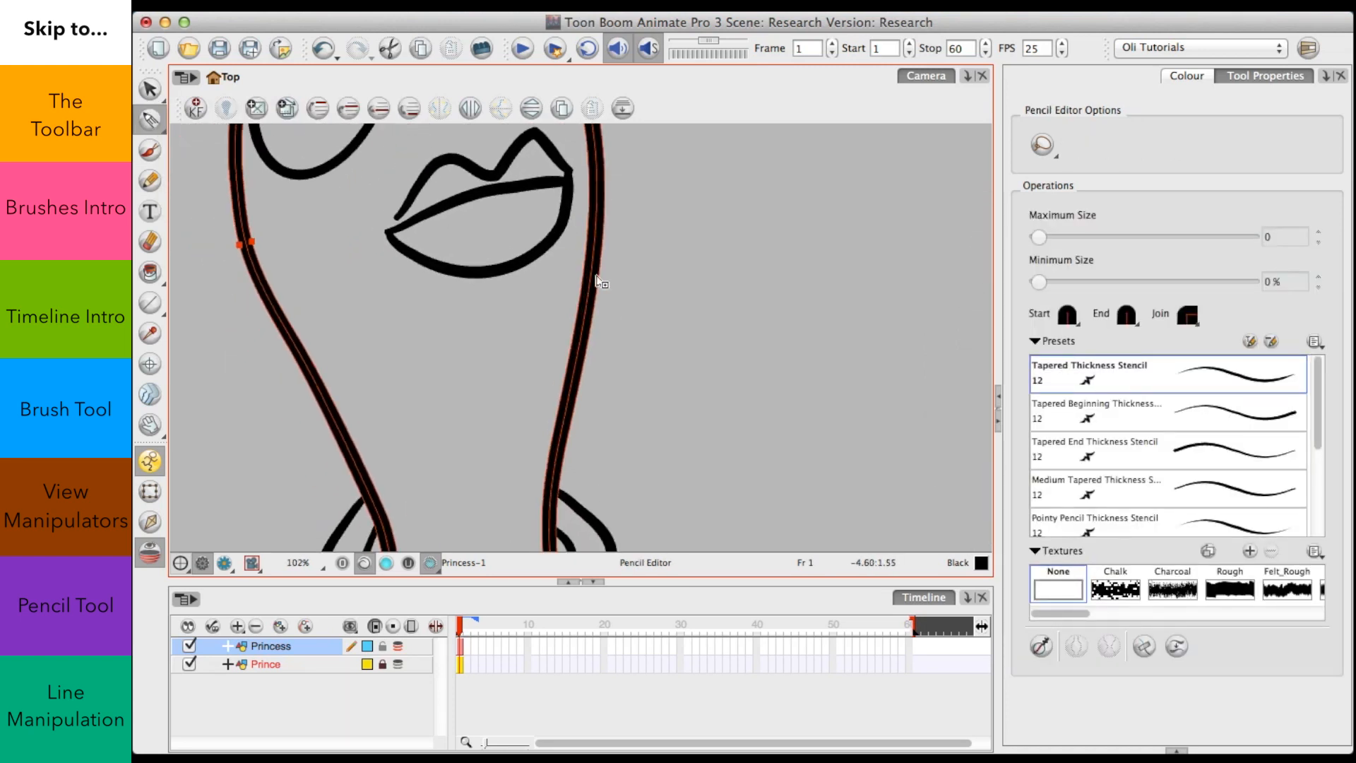
pyautogui.click(588, 300)
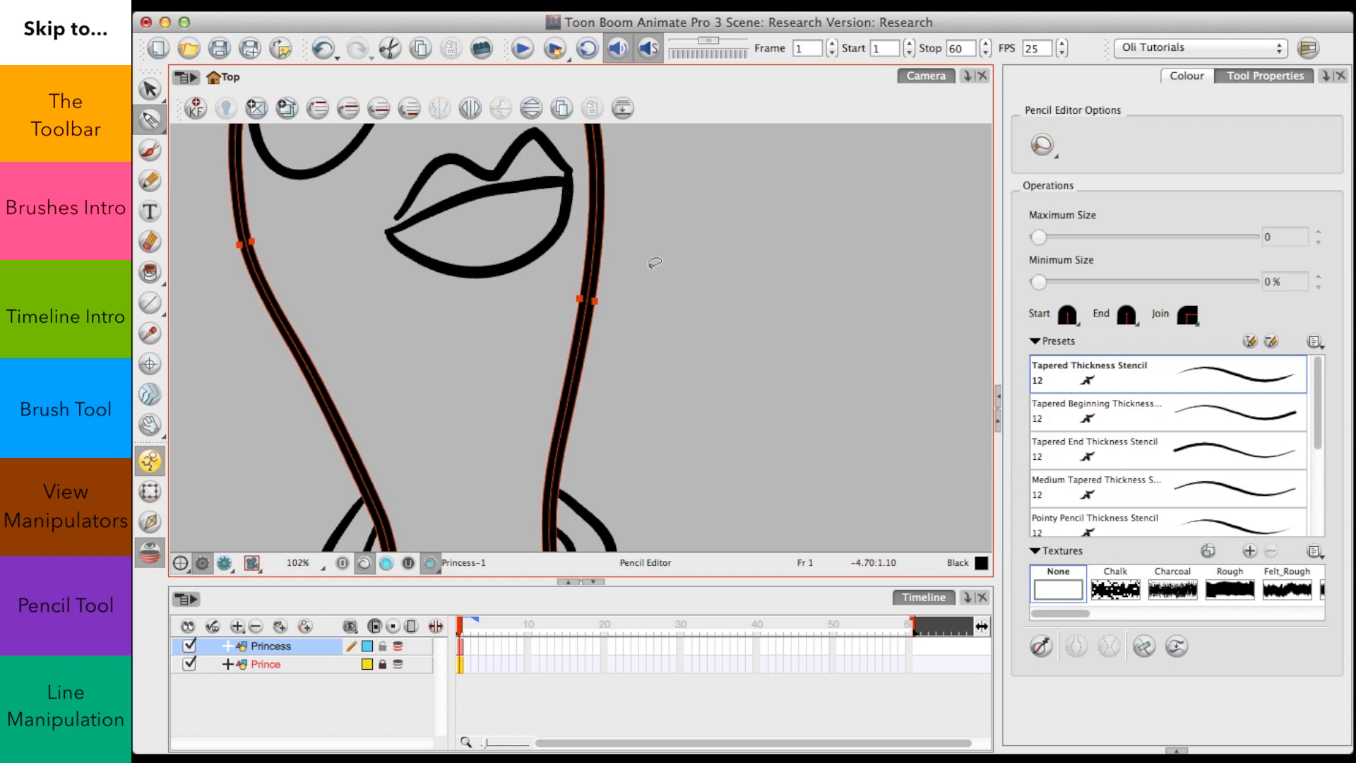
pyautogui.click(330, 406)
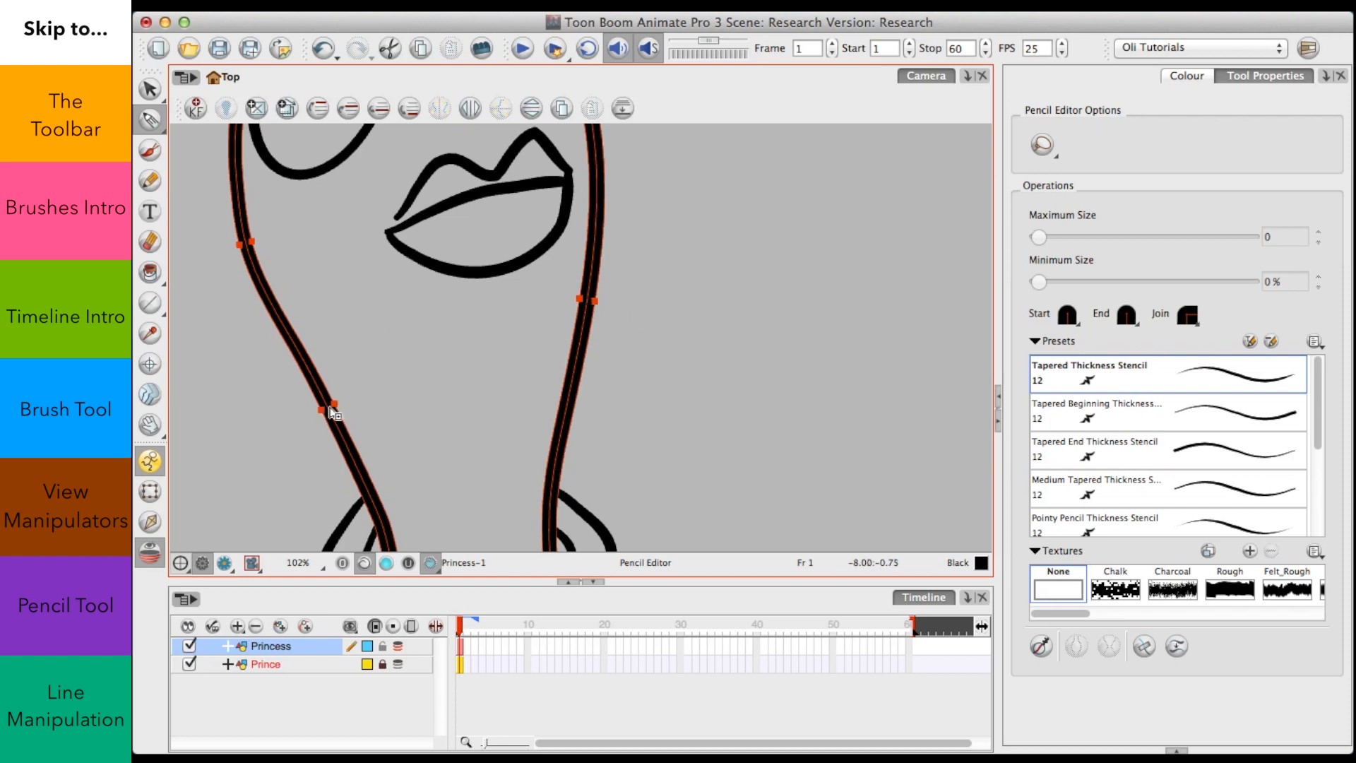
# Step: Add thickness points below and above the one on the body's right side, and widen the middle one into a thick bulge
pyautogui.click(163, 122)
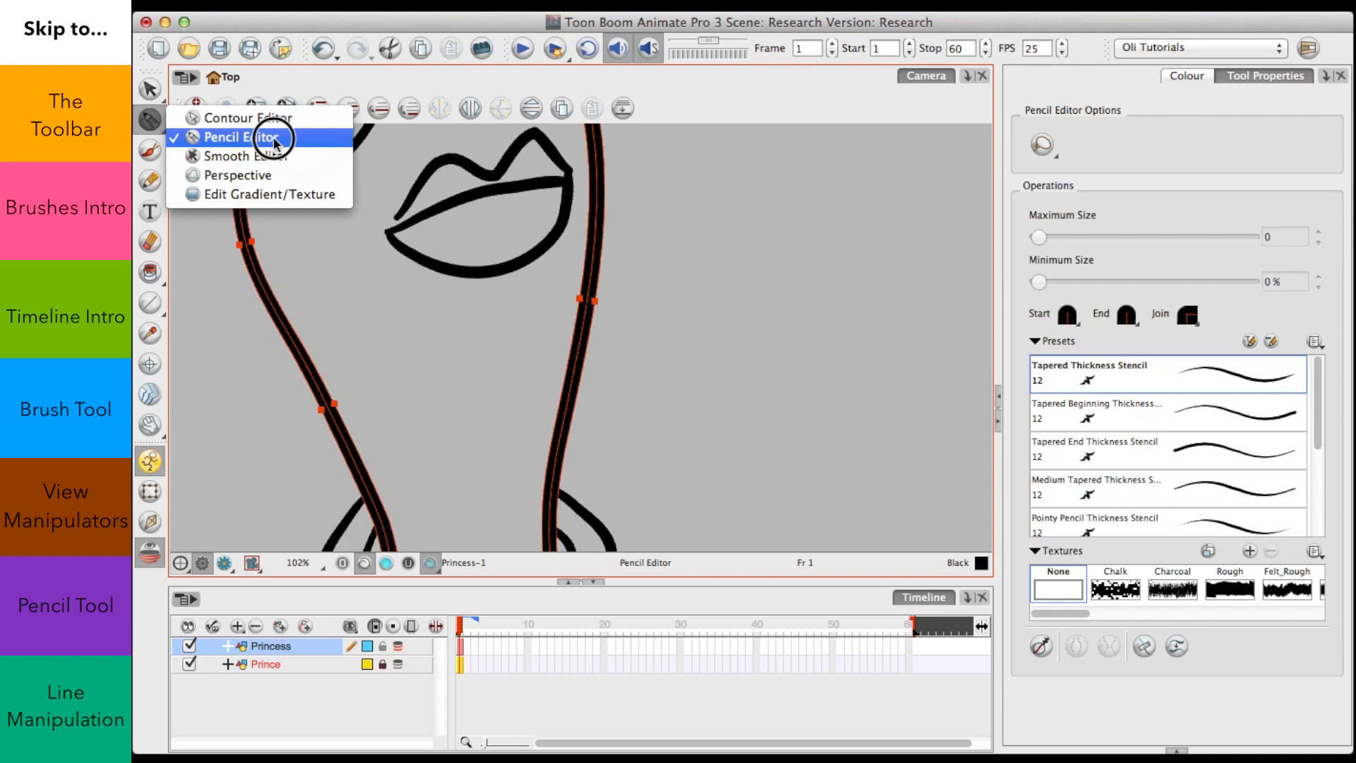
pyautogui.click(213, 147)
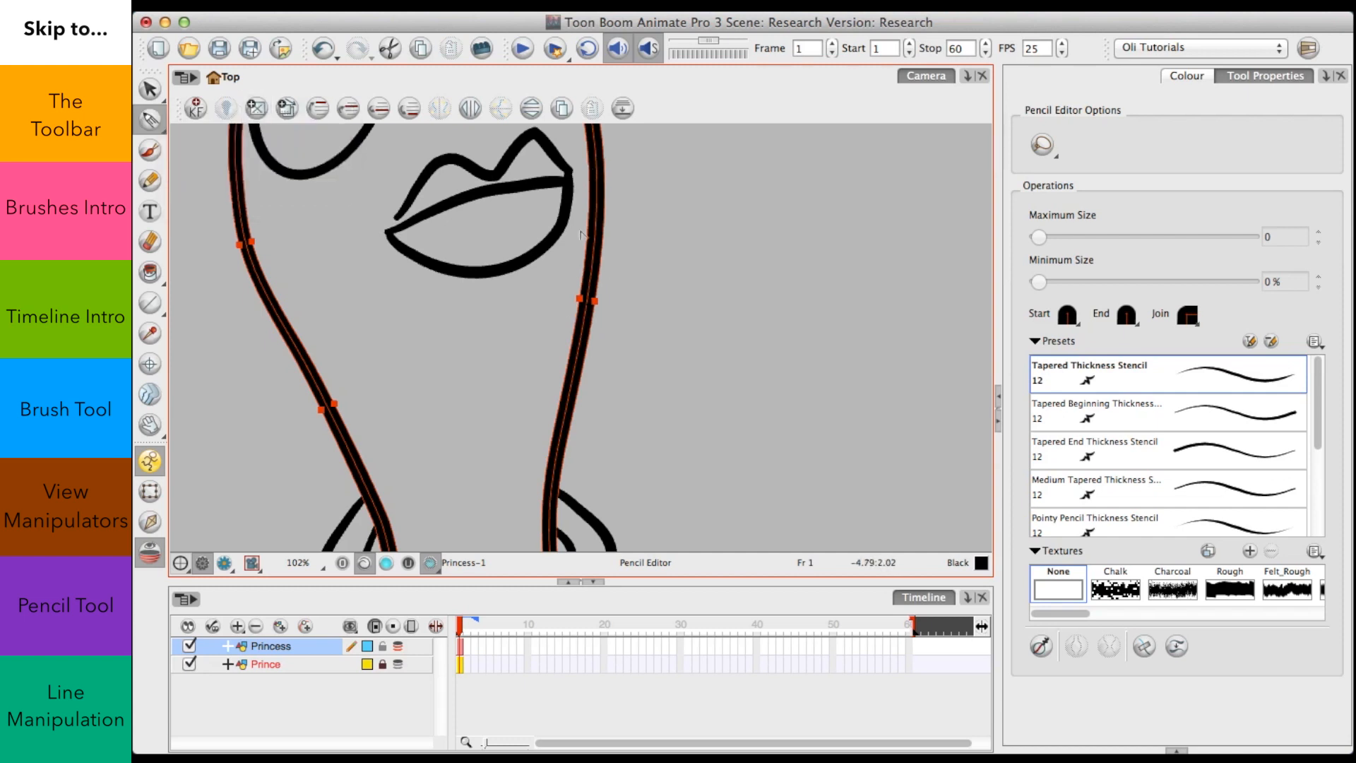
pyautogui.keyDown('super'); pyautogui.click(573, 379); pyautogui.keyUp('super')
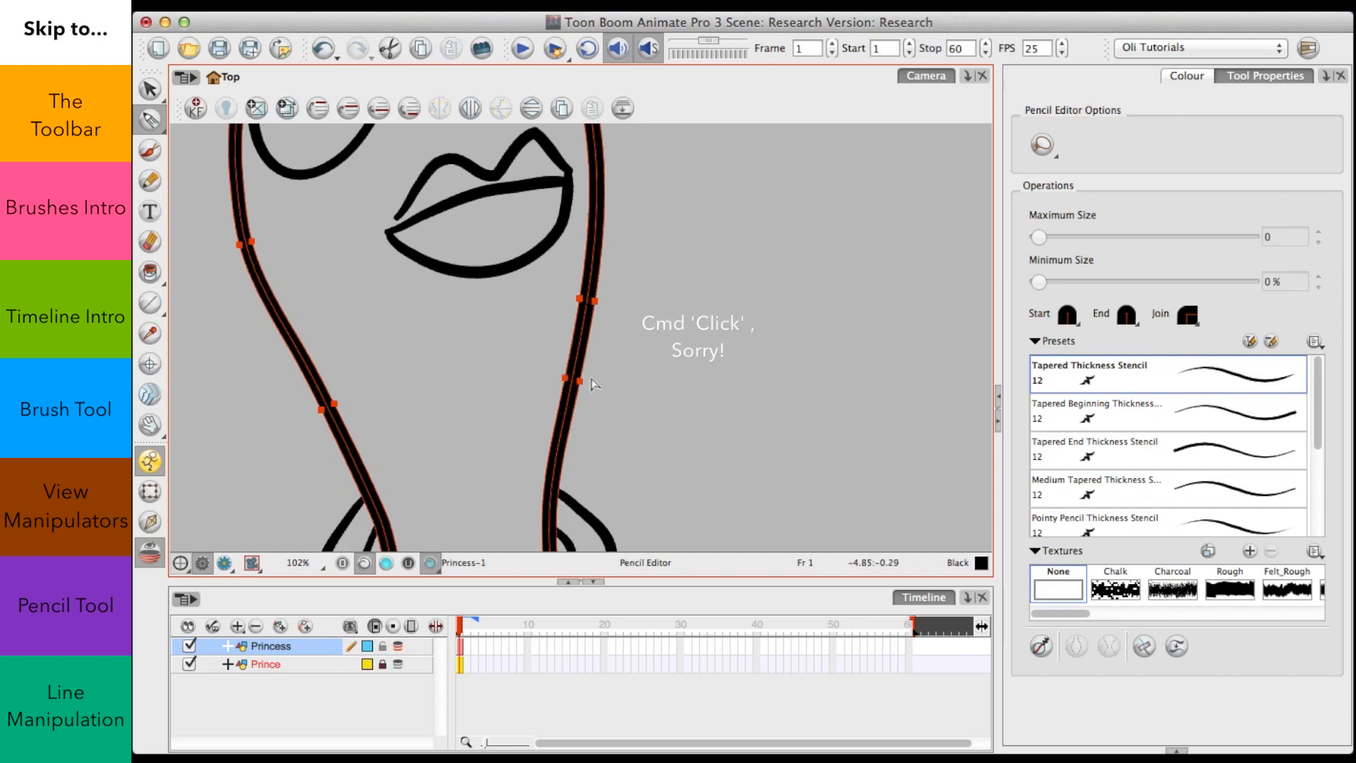
pyautogui.keyDown('super'); pyautogui.click(600, 234); pyautogui.keyUp('super')
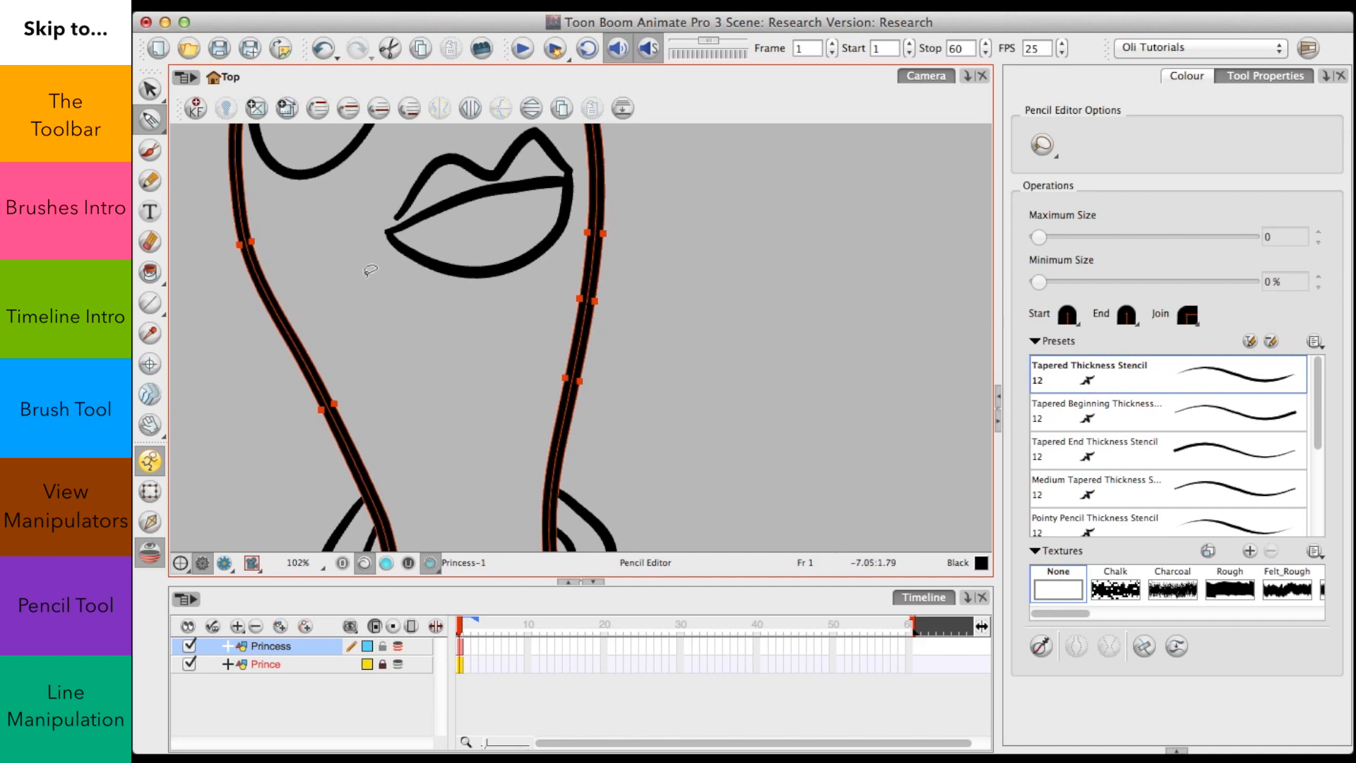
pyautogui.moveTo(601, 303)
pyautogui.mouseDown()
pyautogui.moveTo(621, 304)
pyautogui.moveTo(563, 296)
pyautogui.mouseUp()
pyautogui.click(627, 265)
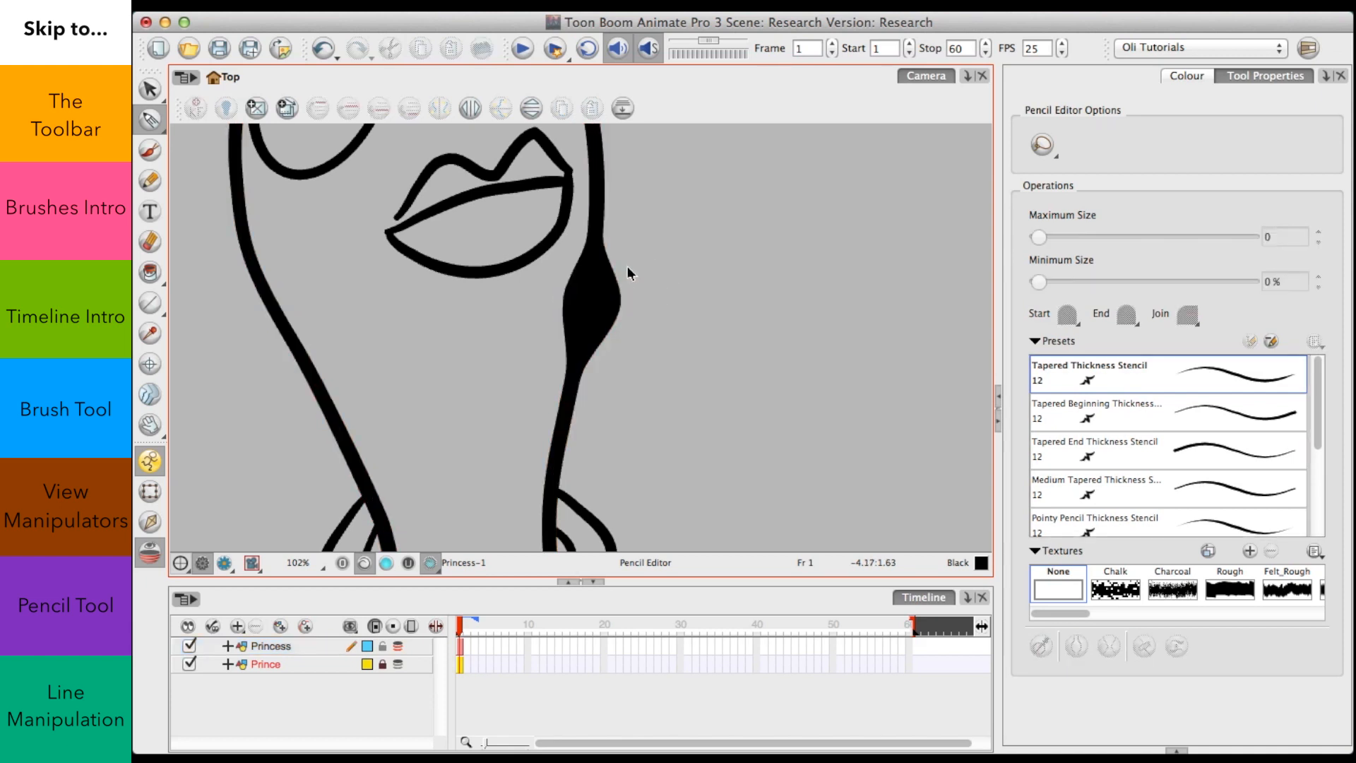
# Step: Examine the thickened section of the Princess's pencil outline from far away and close up
pyautogui.scroll(-5, 627, 266)
pyautogui.scroll(-1, 627, 265)
pyautogui.scroll(2, 628, 265)
pyautogui.scroll(-3, 627, 265)
pyautogui.scroll(2, 628, 266)
pyautogui.scroll(-2, 627, 265)
pyautogui.scroll(2, 627, 265)
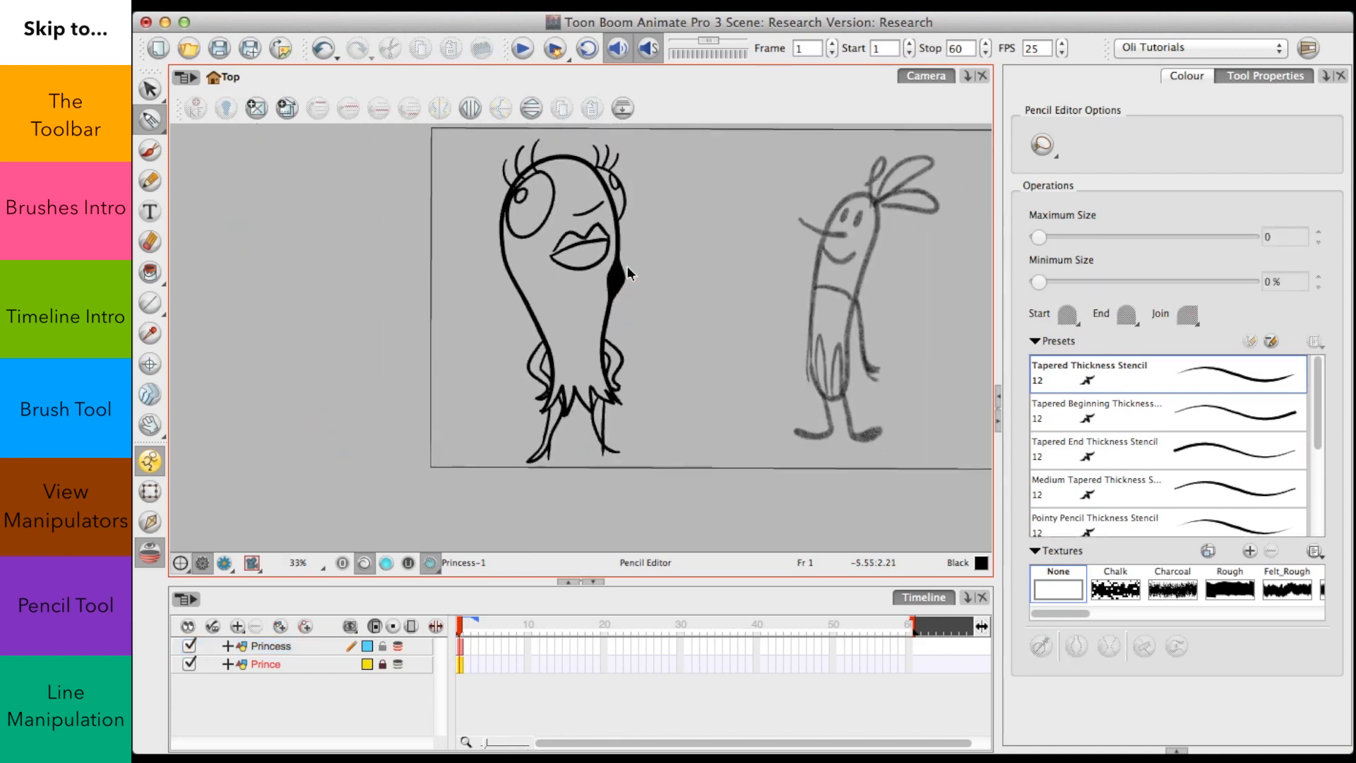
pyautogui.scroll(-1, 627, 266)
pyautogui.scroll(3, 628, 266)
pyautogui.scroll(-3, 627, 266)
pyautogui.scroll(2, 628, 265)
pyautogui.scroll(2, 627, 265)
pyautogui.scroll(-2, 628, 266)
pyautogui.scroll(2, 627, 265)
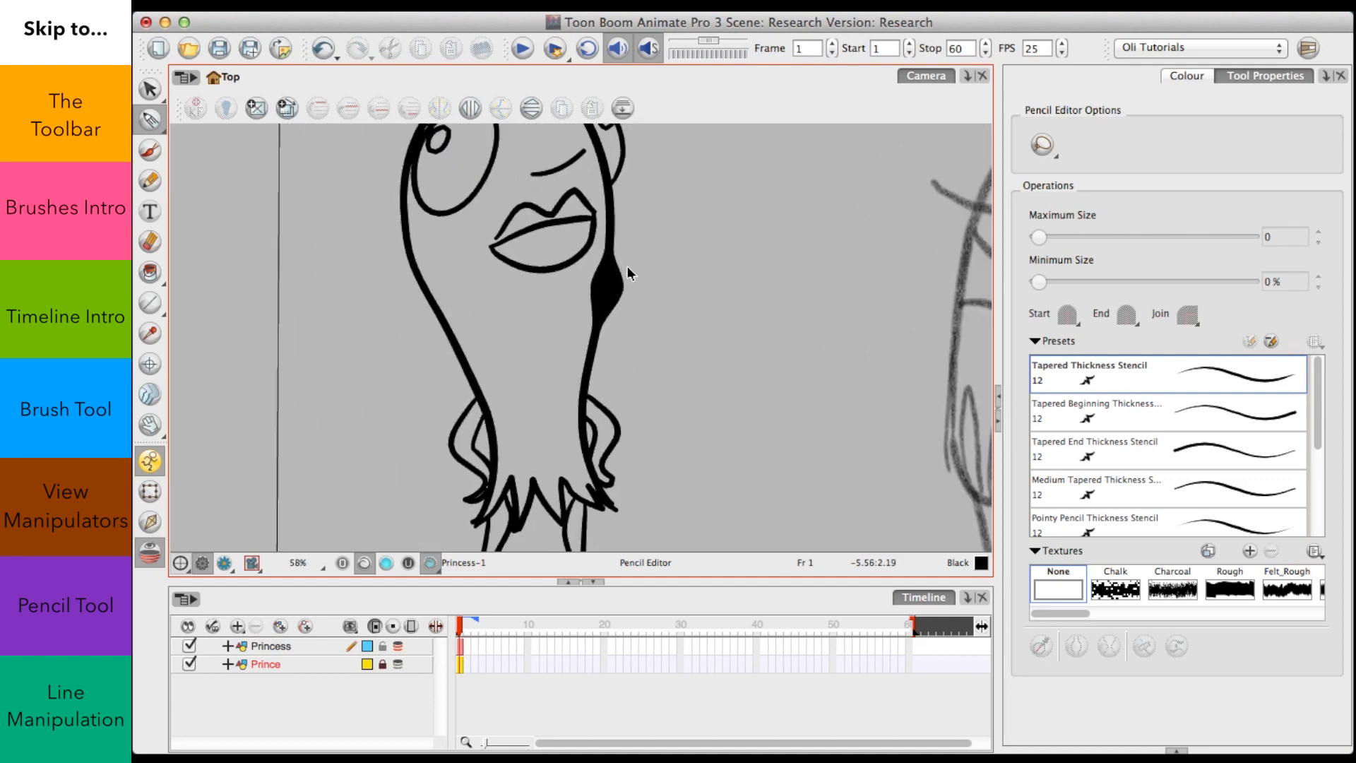
pyautogui.scroll(-1, 628, 265)
pyautogui.scroll(2, 627, 266)
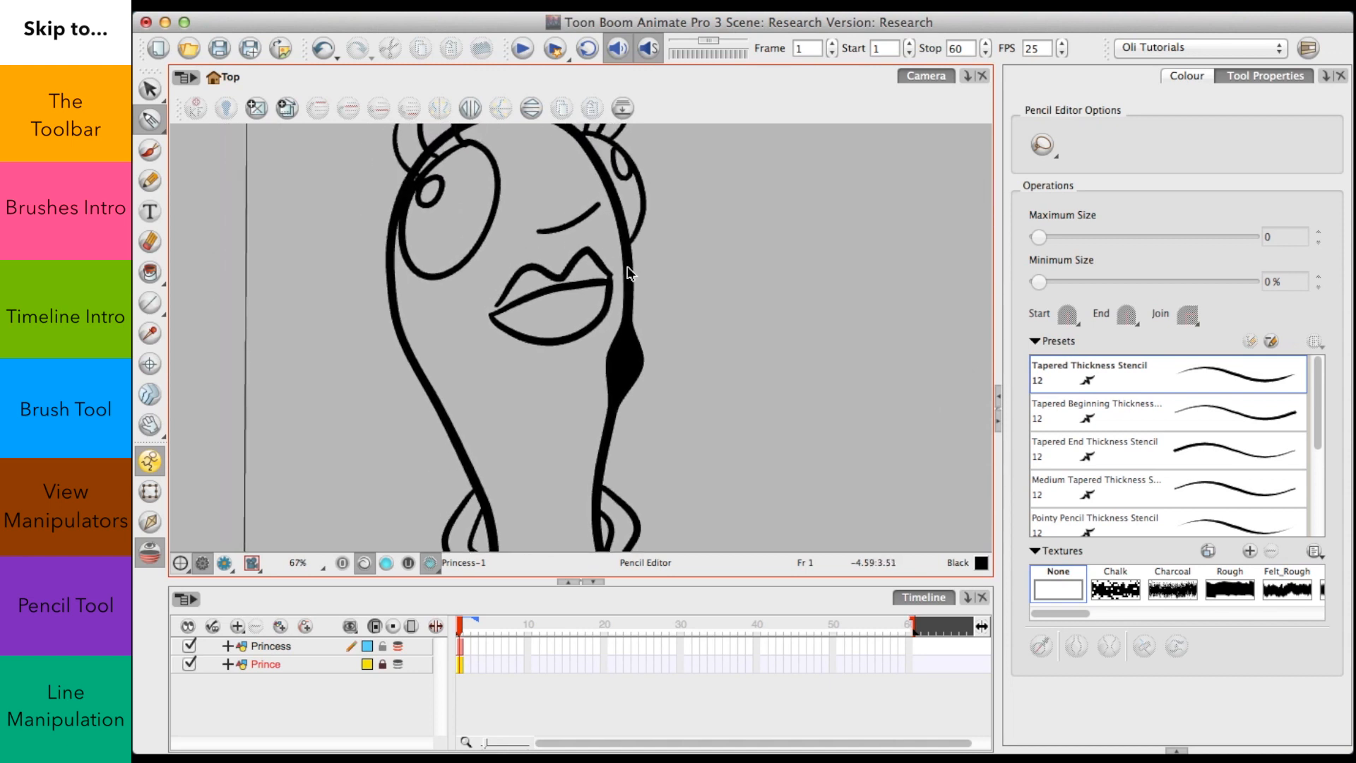
# Step: Delete the bulge's surplus lower thickness point on the right side of the Princess's body outline
pyautogui.click(630, 268)
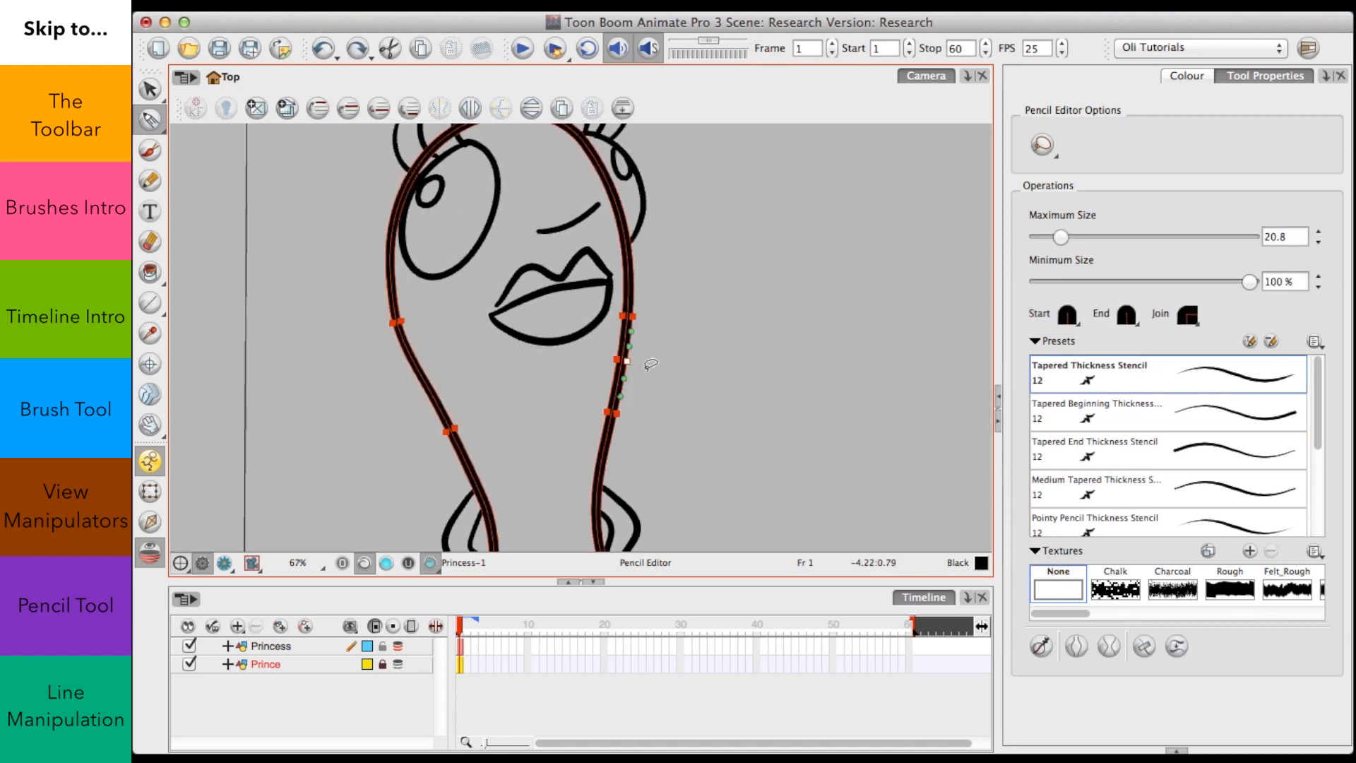
pyautogui.moveTo(628, 404); pyautogui.dragTo(627, 416)
pyautogui.press('Delete')
# Step: Thicken the left side of the Princess's body outline at the thickness point below the large eye
pyautogui.moveTo(484, 359)
pyautogui.mouseDown()
pyautogui.moveTo(466, 349)
pyautogui.moveTo(509, 376)
pyautogui.mouseUp()
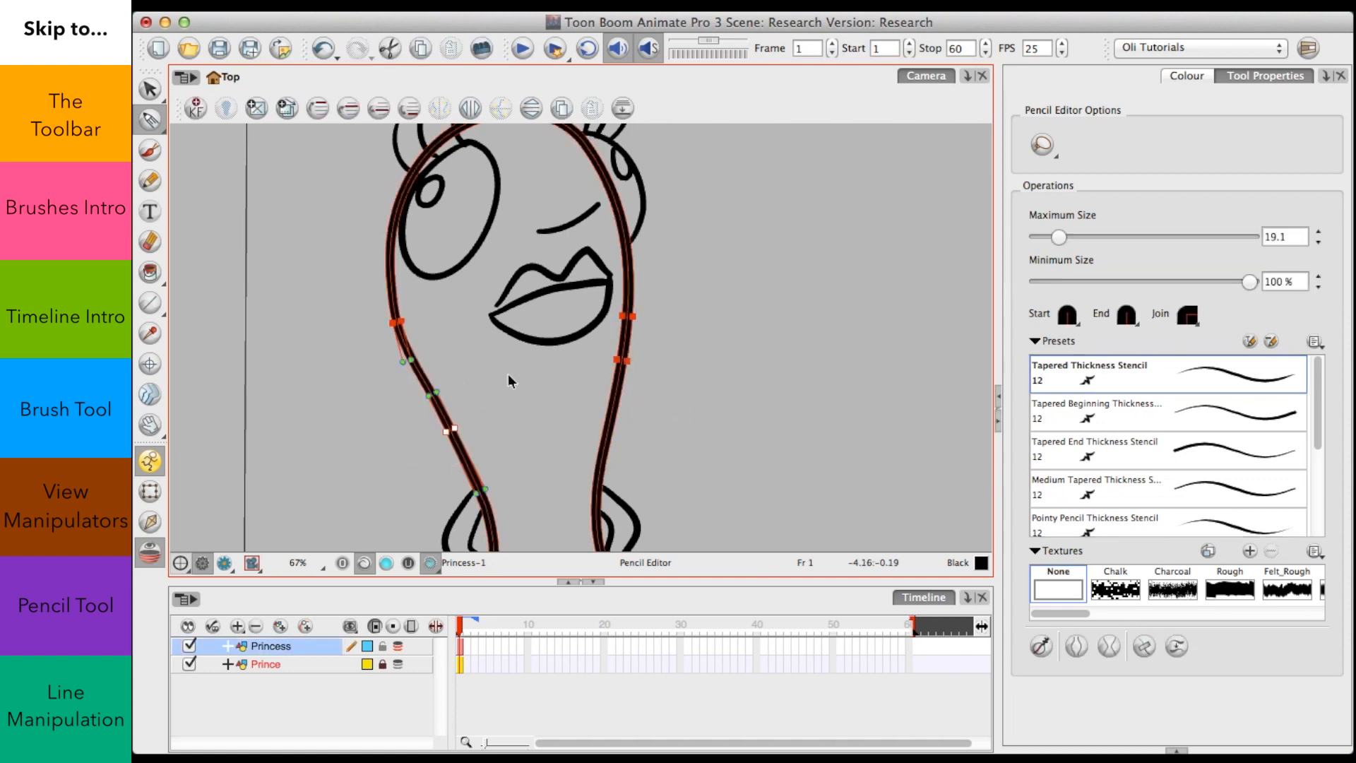
pyautogui.click(401, 323)
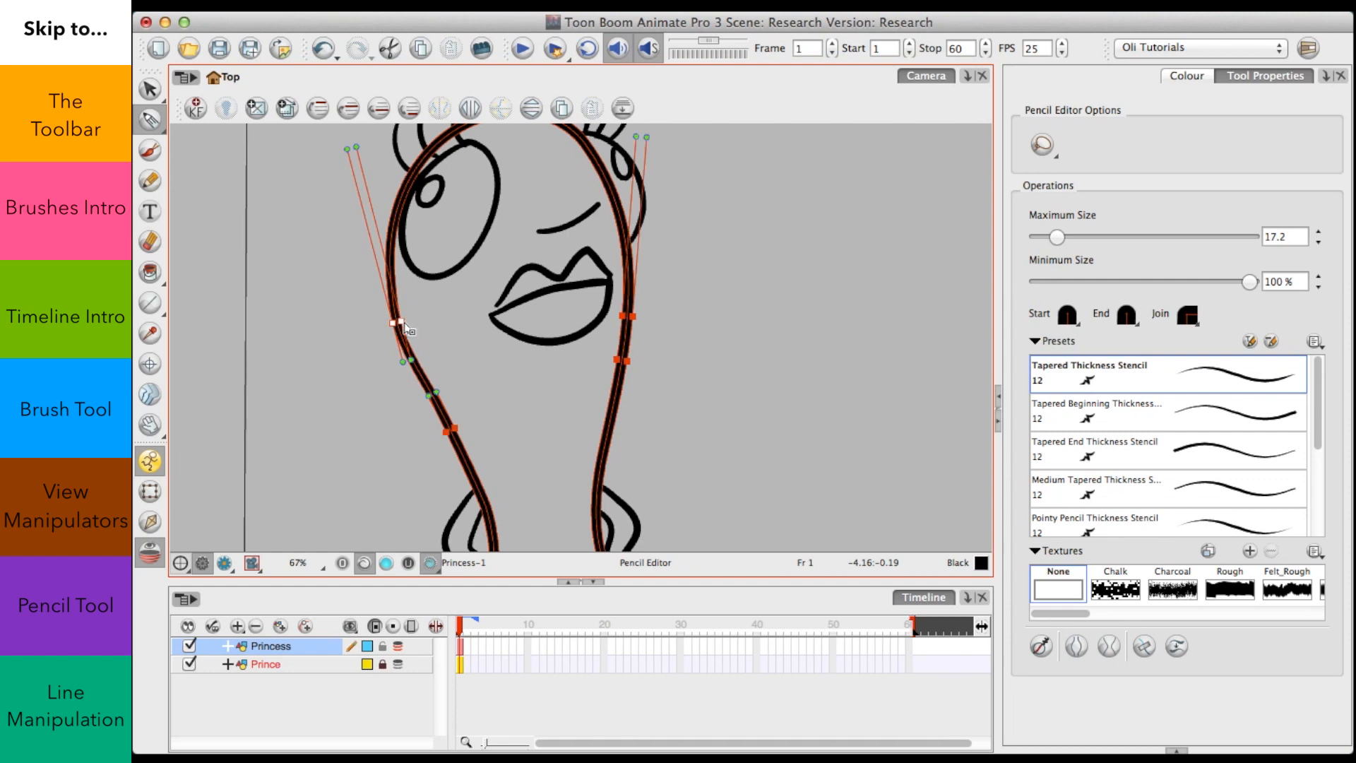
pyautogui.moveTo(402, 322)
pyautogui.mouseDown()
pyautogui.moveTo(414, 318)
pyautogui.moveTo(387, 326)
pyautogui.moveTo(403, 323)
pyautogui.mouseUp()
pyautogui.press('super+z')
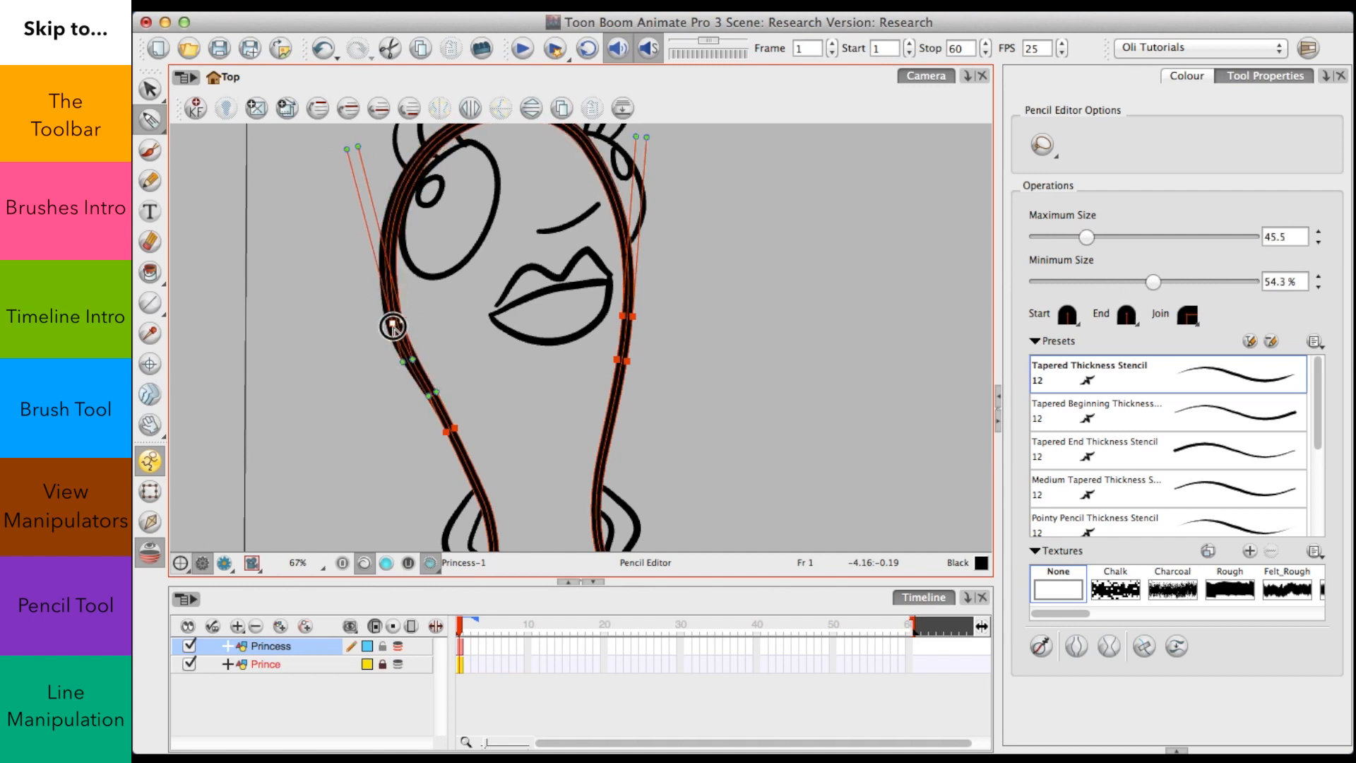
pyautogui.click(500, 373)
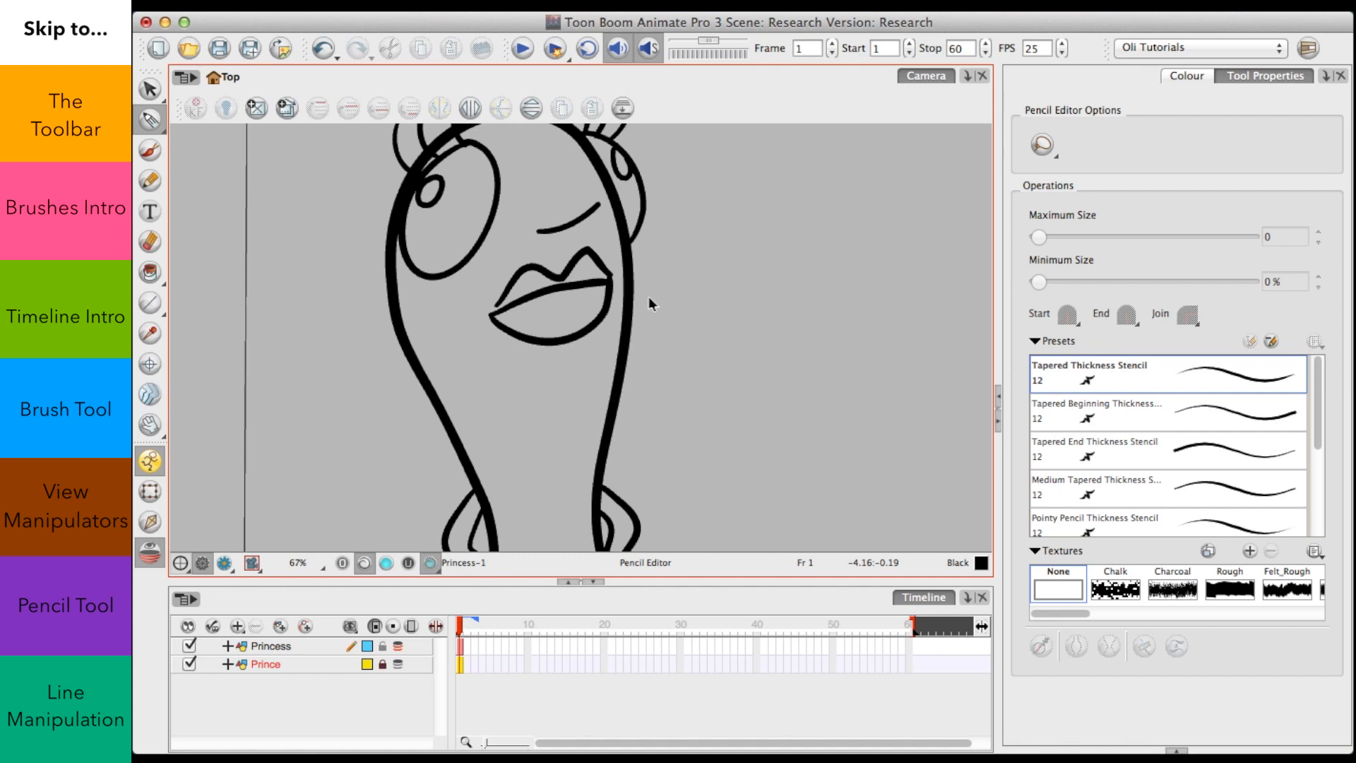
# Step: Taper the body outline's lower left end beside the skirt fringe by narrowing its thickness point to about 7.3
pyautogui.scroll(-2, 637, 308)
pyautogui.scroll(-3, 637, 308)
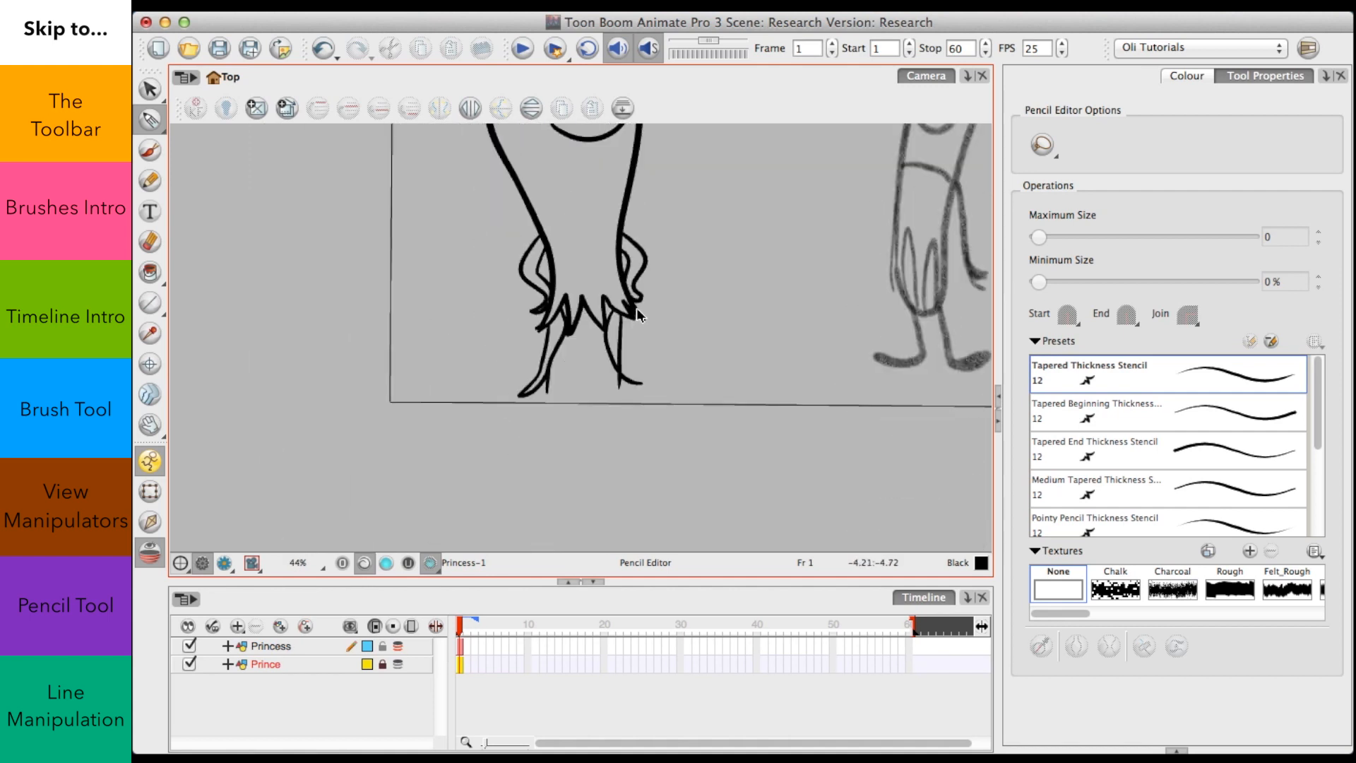
pyautogui.click(638, 314)
pyautogui.scroll(4, 663, 200)
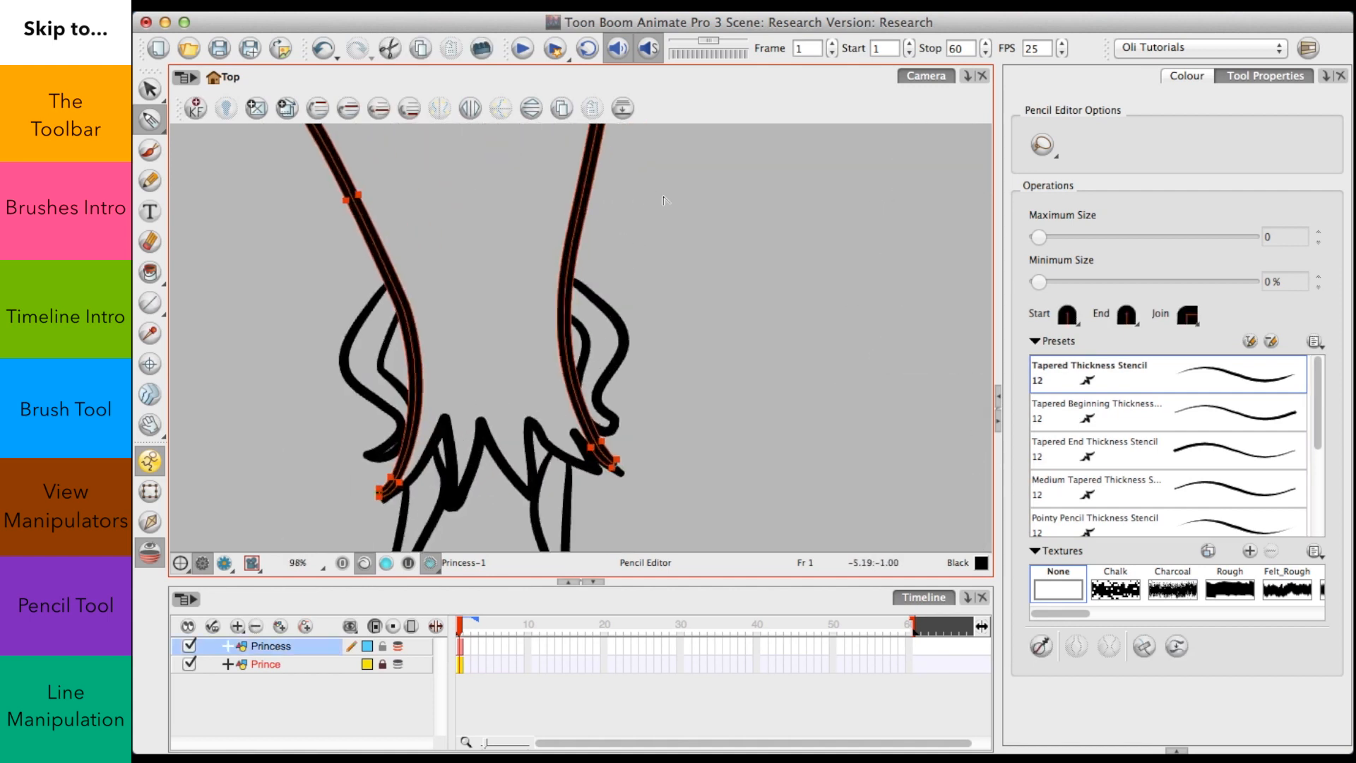
pyautogui.click(395, 438)
pyautogui.moveTo(396, 438); pyautogui.dragTo(395, 432)
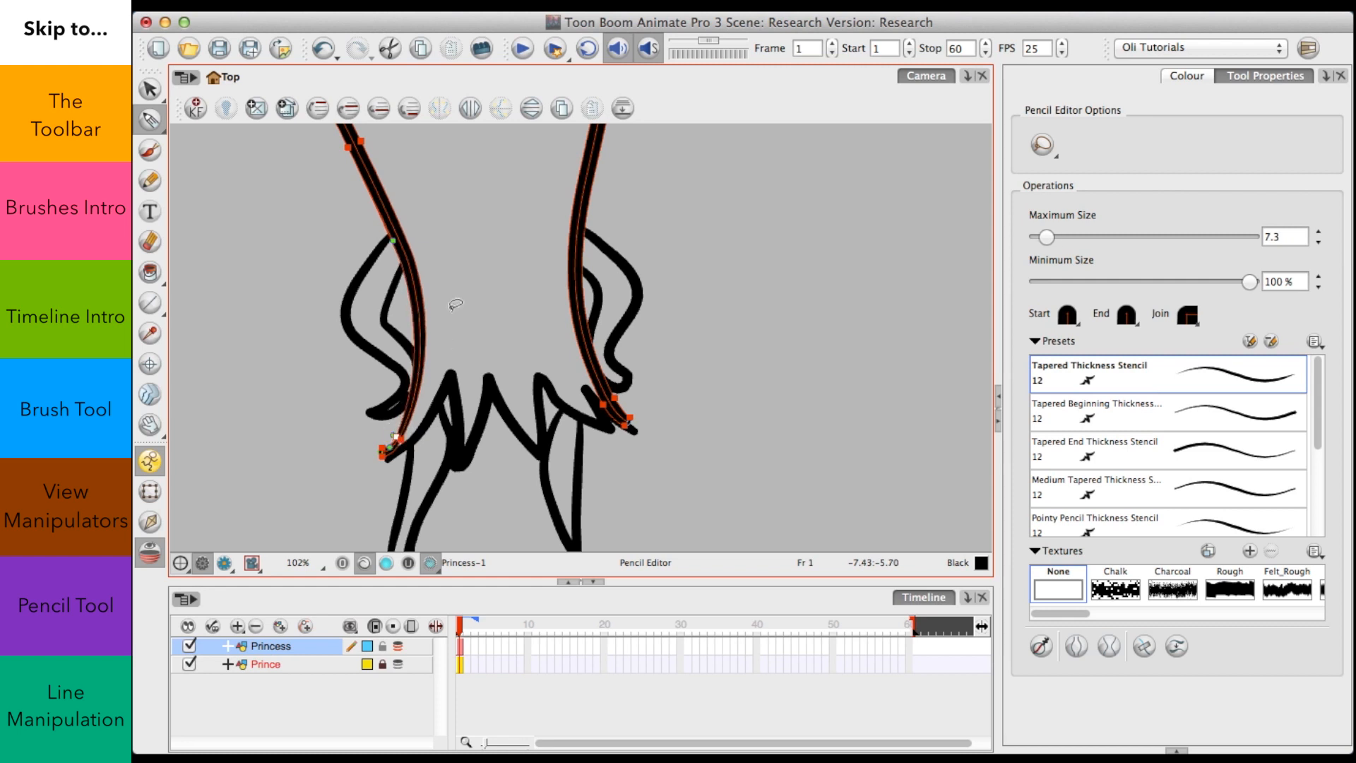
pyautogui.click(465, 271)
# Step: Examine the Princess's edited pencil outline beside the Prince from far away and close up
pyautogui.scroll(-5, 464, 263)
pyautogui.scroll(5, 465, 263)
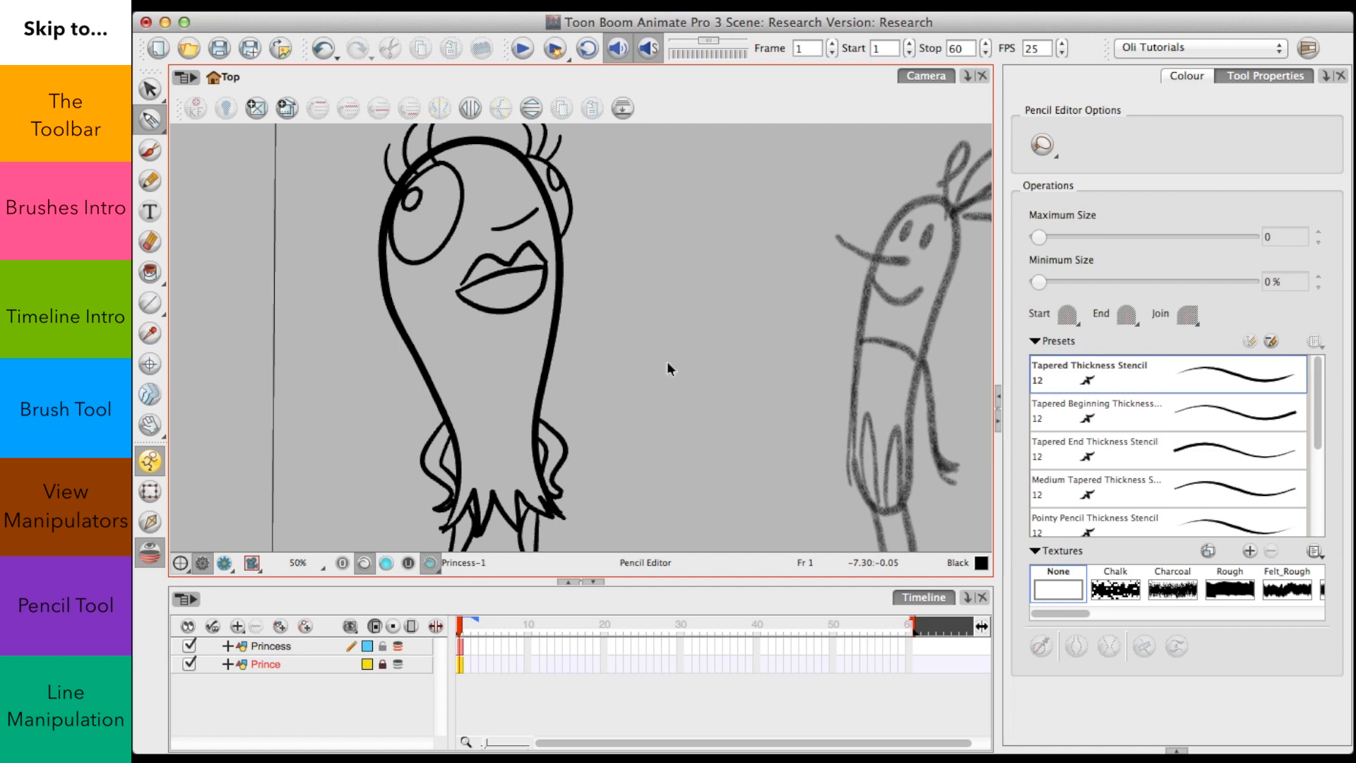
pyautogui.scroll(-2, 684, 364)
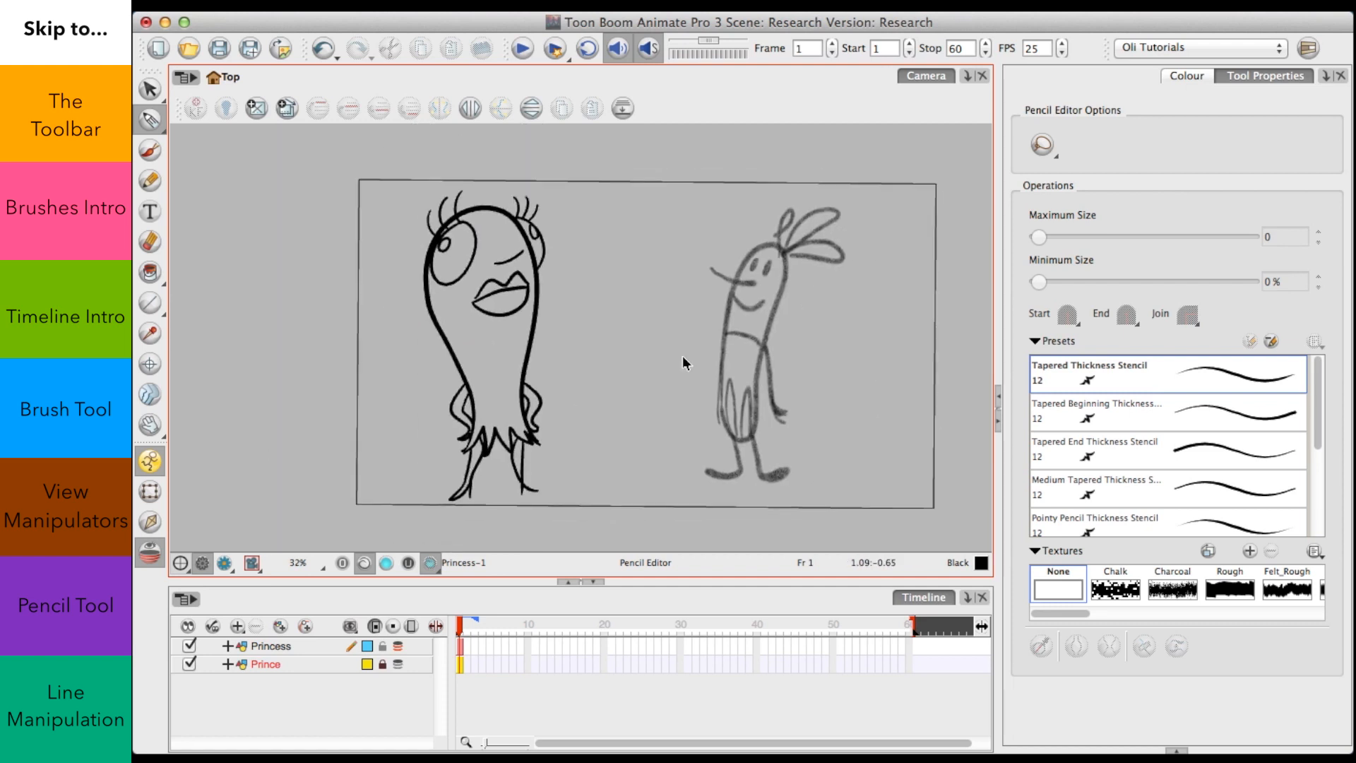
pyautogui.hscroll(2, 684, 363)
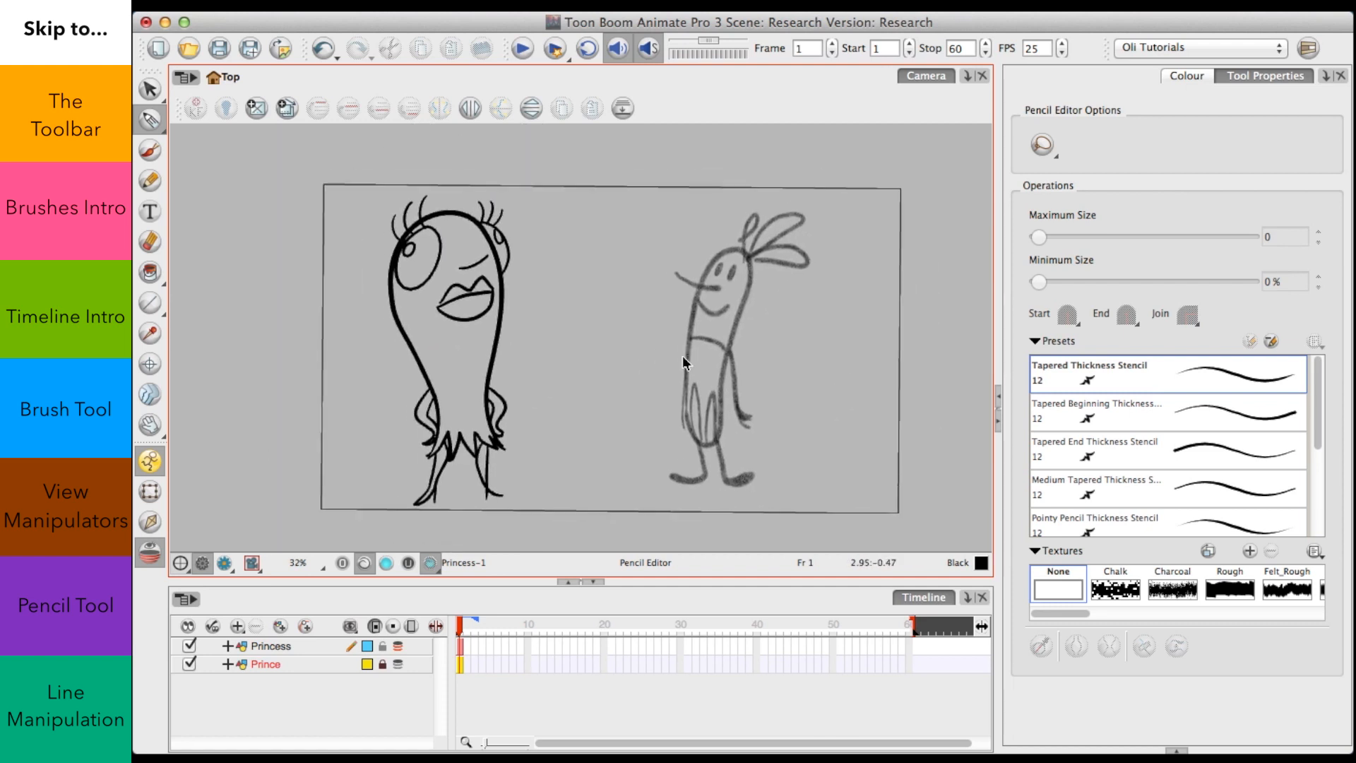
pyautogui.scroll(3, 684, 363)
pyautogui.scroll(-3, 684, 363)
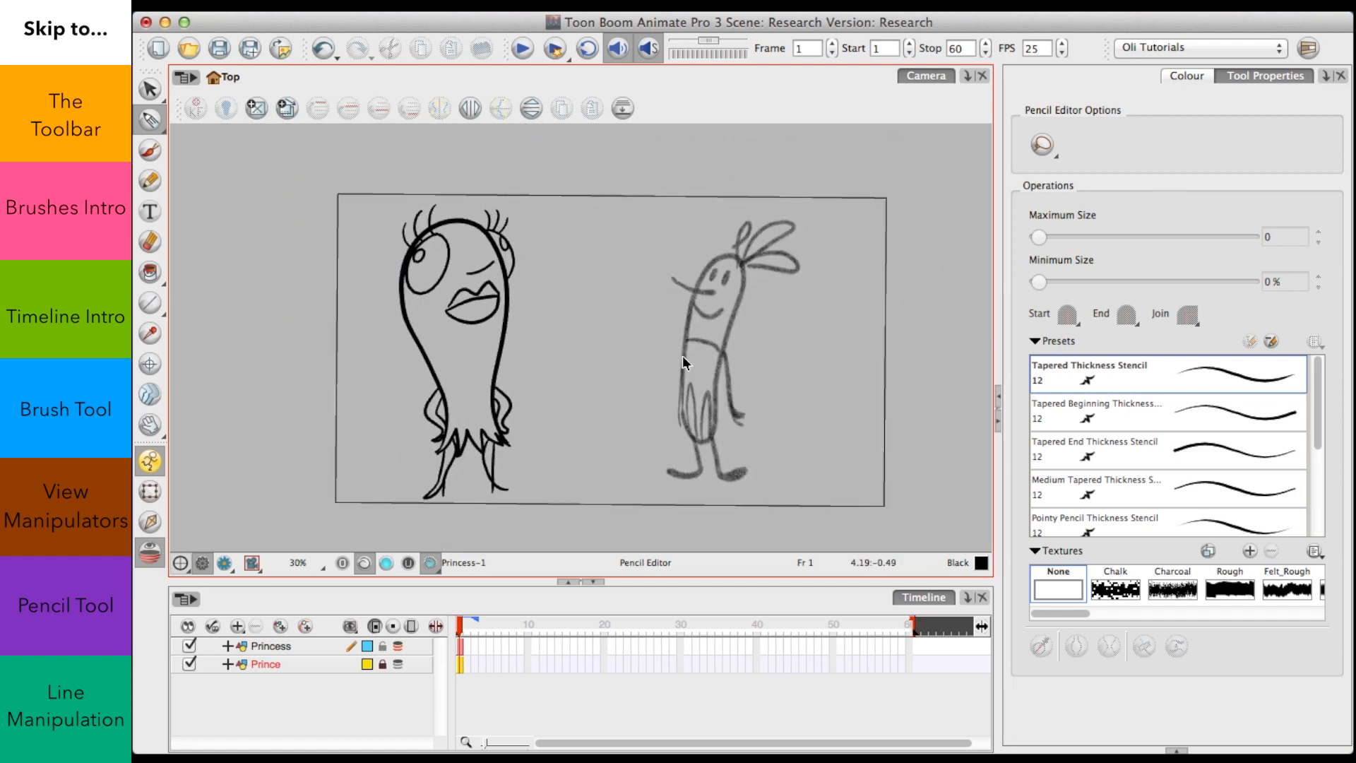
pyautogui.scroll(3, 683, 363)
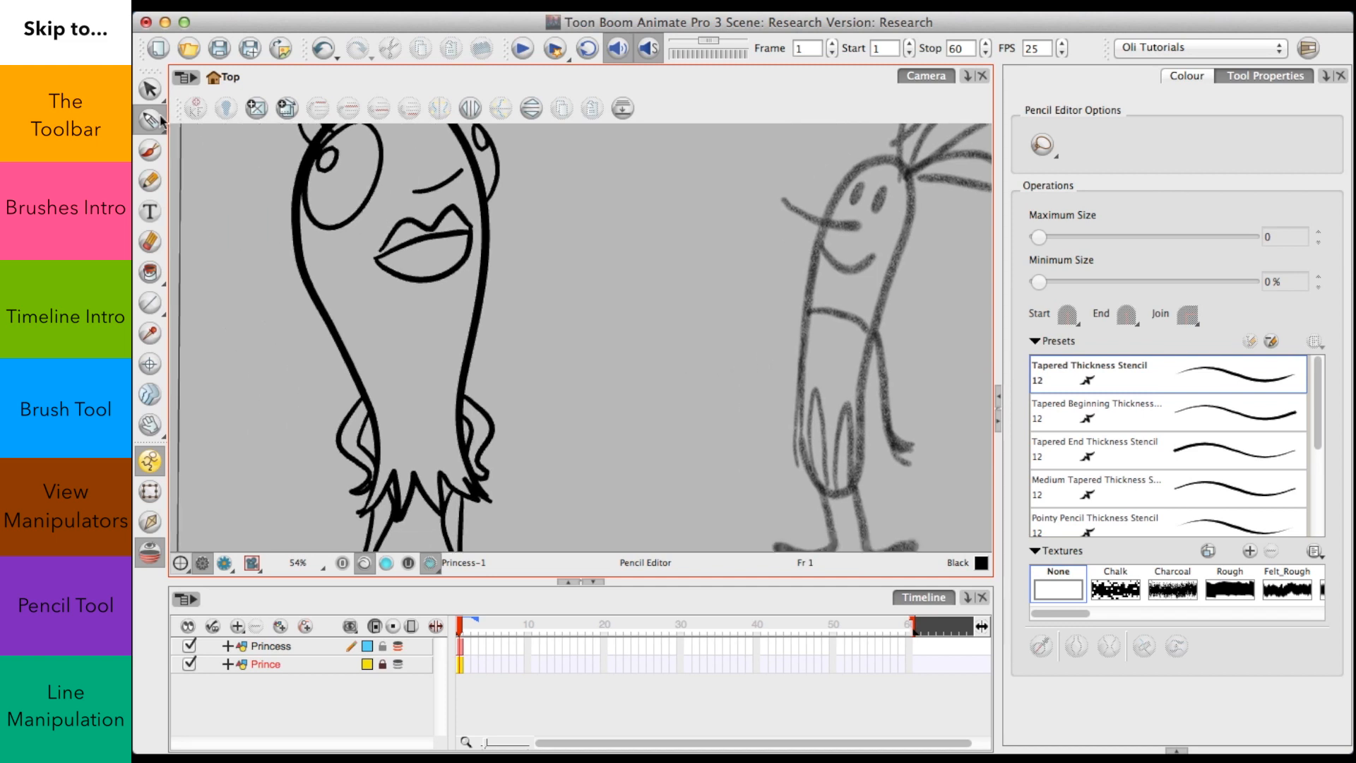
# Step: Nudge the contour point beside the mouth on the right of the Princess's body outline with the Contour Editor
pyautogui.moveTo(162, 122); pyautogui.dragTo(209, 121)
pyautogui.click(485, 234)
pyautogui.moveTo(512, 225)
pyautogui.mouseDown()
pyautogui.moveTo(490, 239)
pyautogui.moveTo(486, 222)
pyautogui.moveTo(491, 232)
pyautogui.mouseUp()
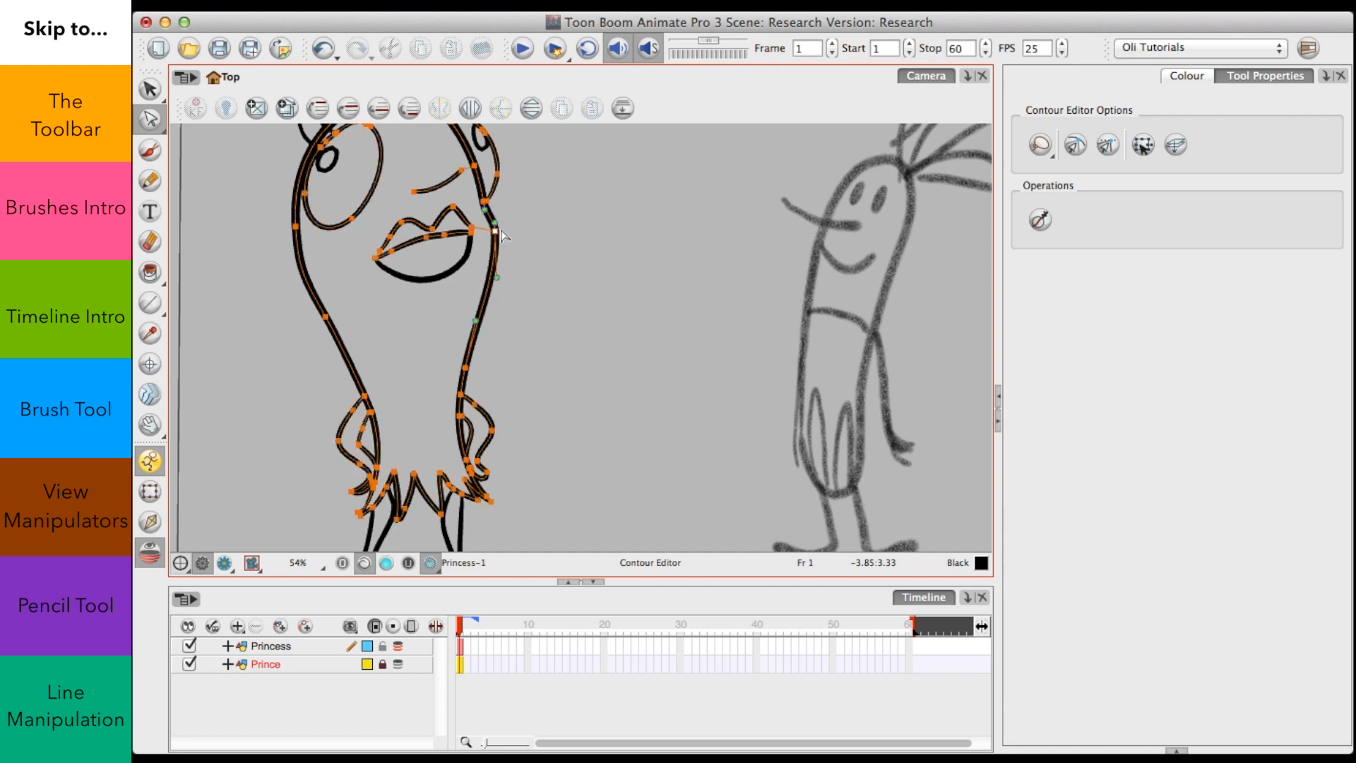
pyautogui.click(539, 217)
pyautogui.scroll(-3, 539, 217)
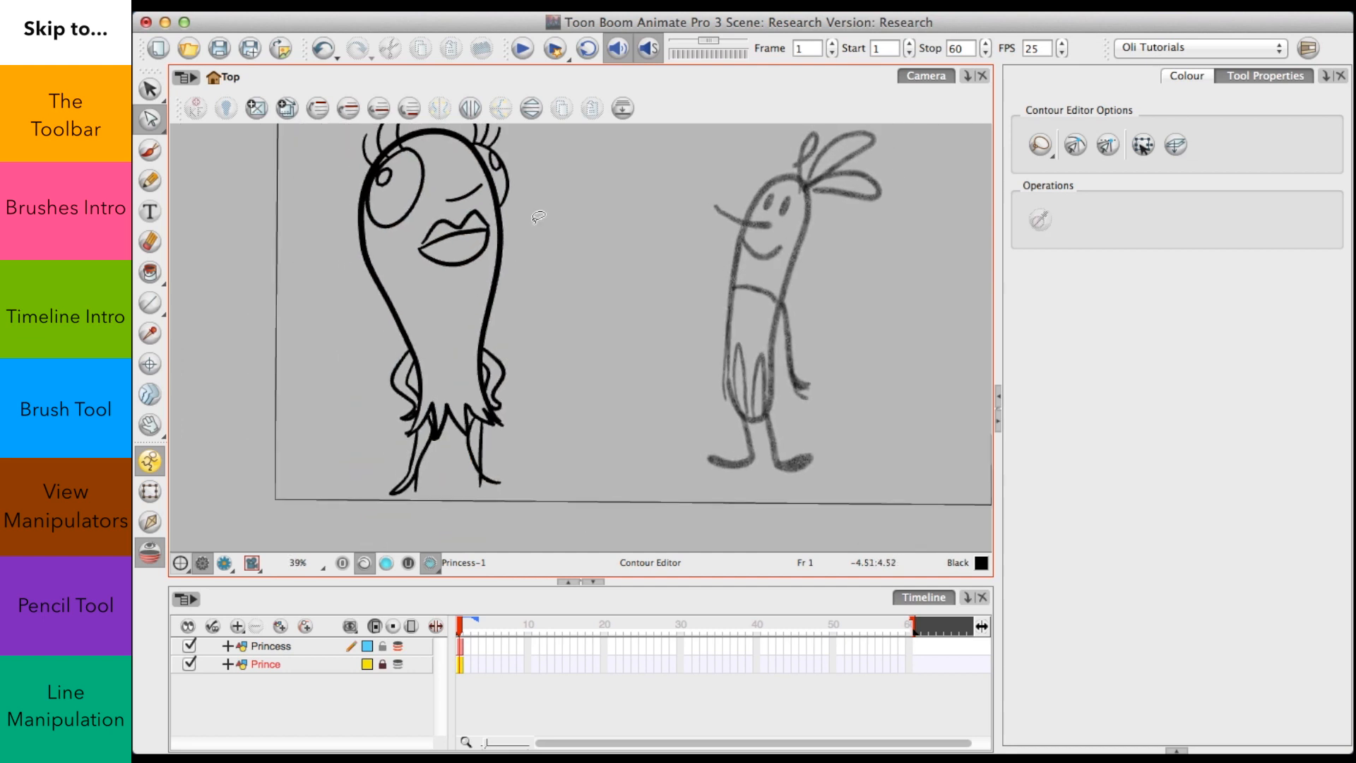
pyautogui.scroll(3, 539, 217)
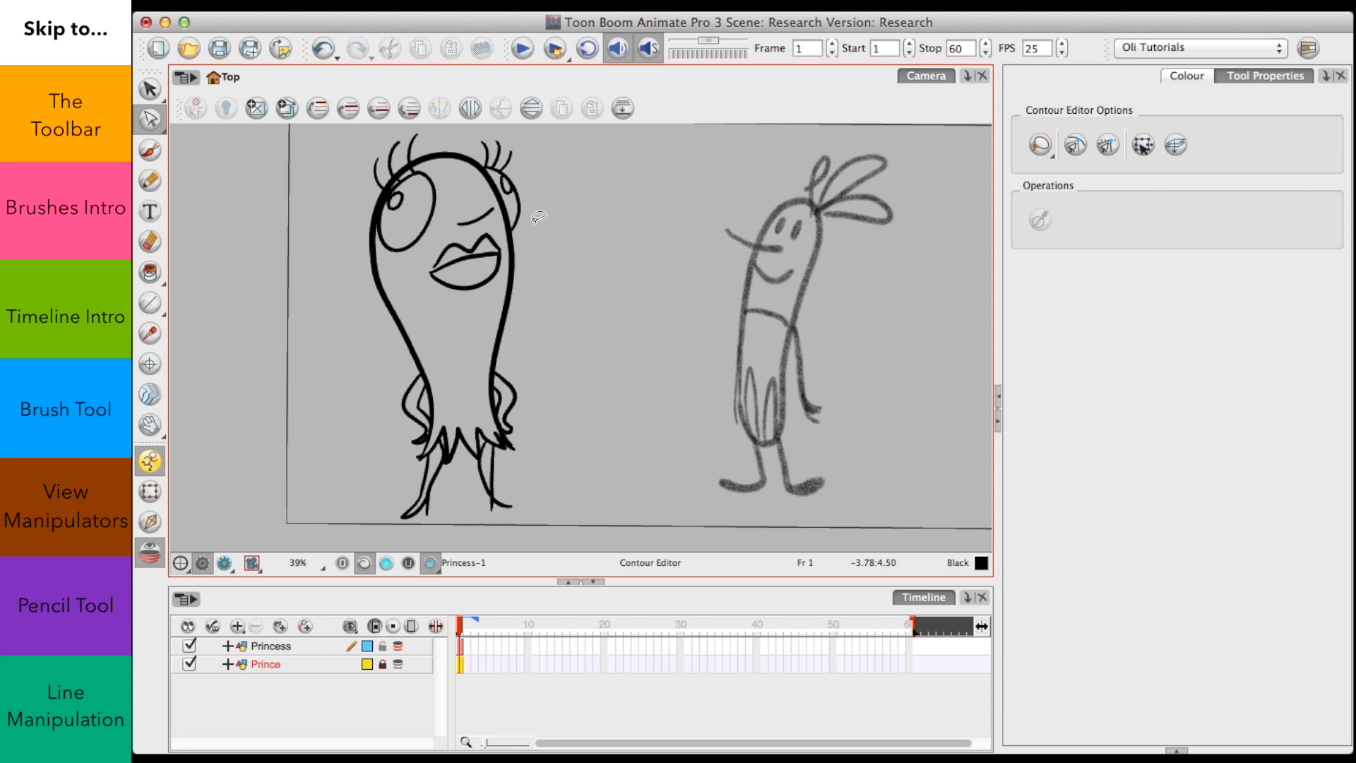
# Step: Try lasso-selecting groups of contour points on the Princess and reshaping her outline, and undo the edit
pyautogui.moveTo(581, 245)
pyautogui.mouseDown()
pyautogui.moveTo(545, 211)
pyautogui.moveTo(576, 328)
pyautogui.mouseUp()
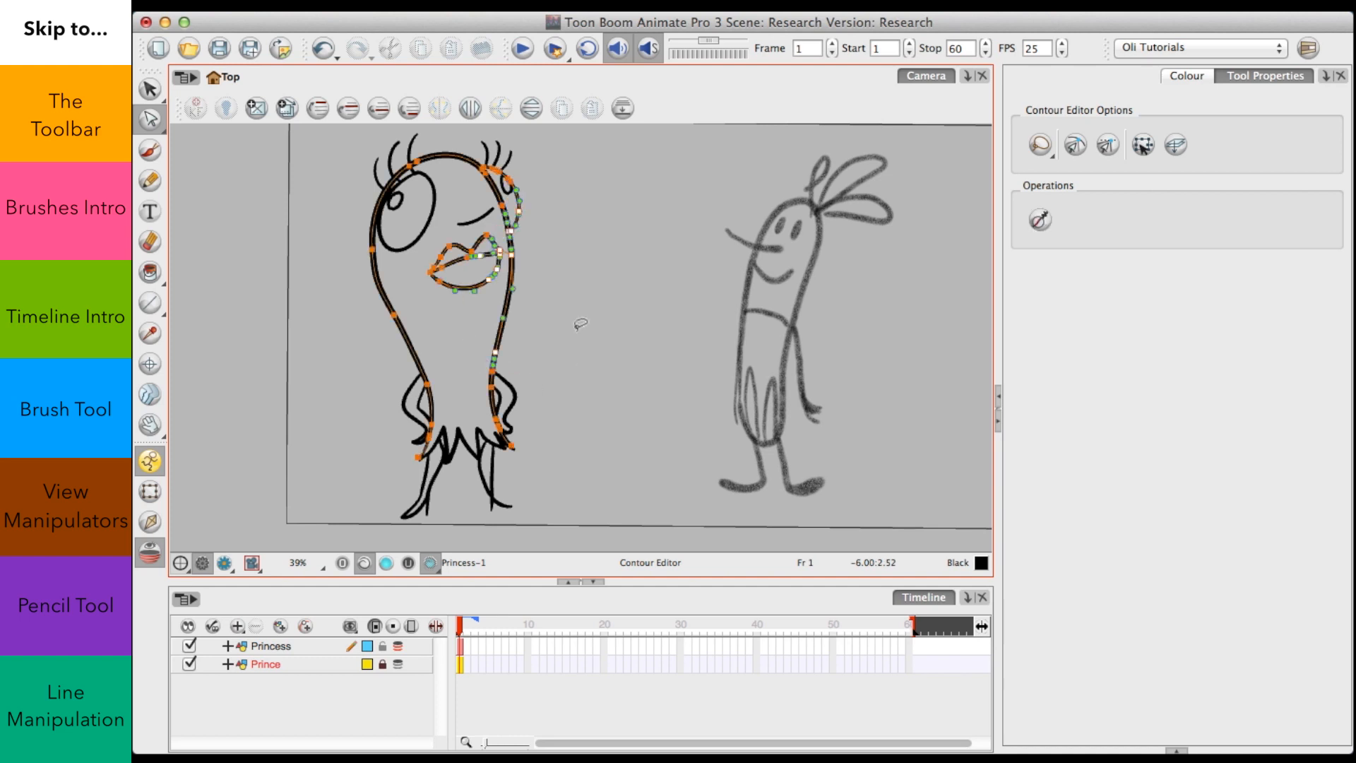
pyautogui.click(549, 287)
pyautogui.moveTo(530, 291); pyautogui.dragTo(538, 343)
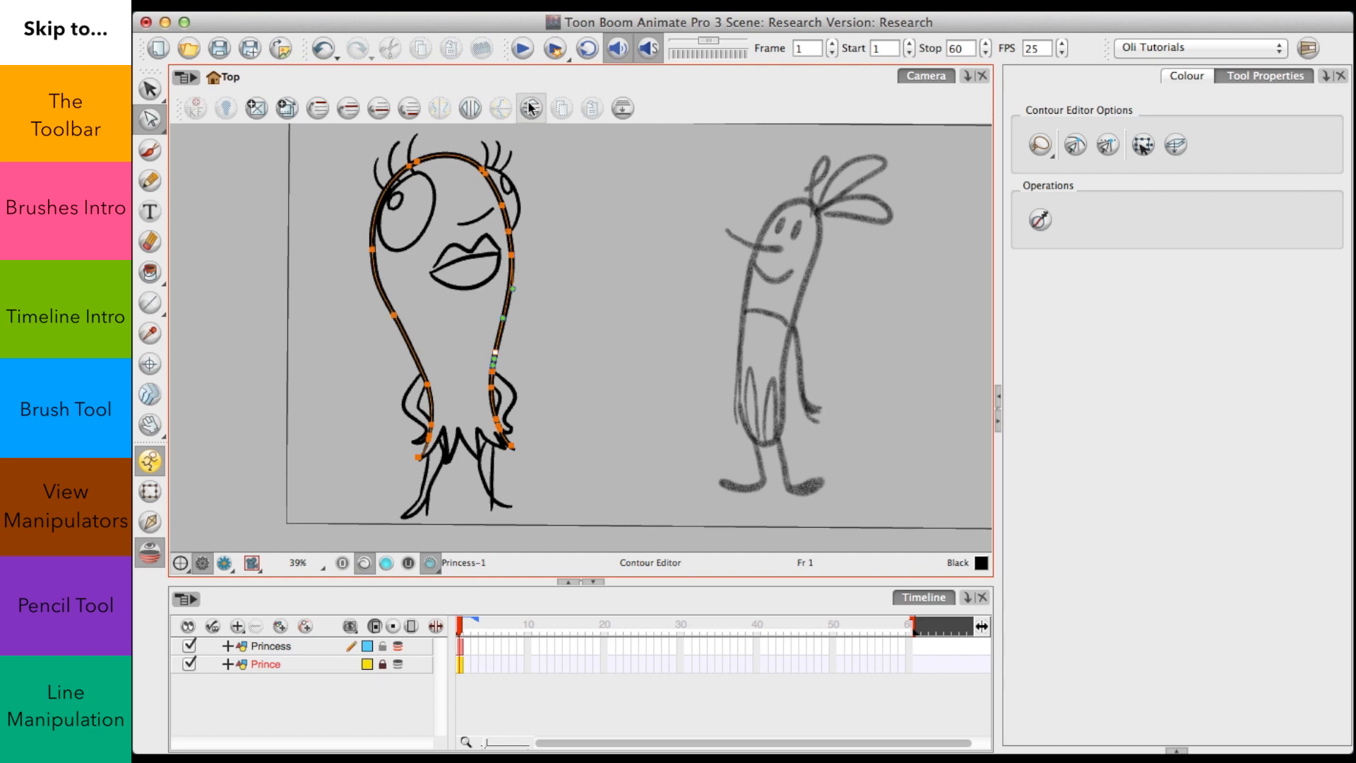
pyautogui.hotkey('ctrl', 'a')
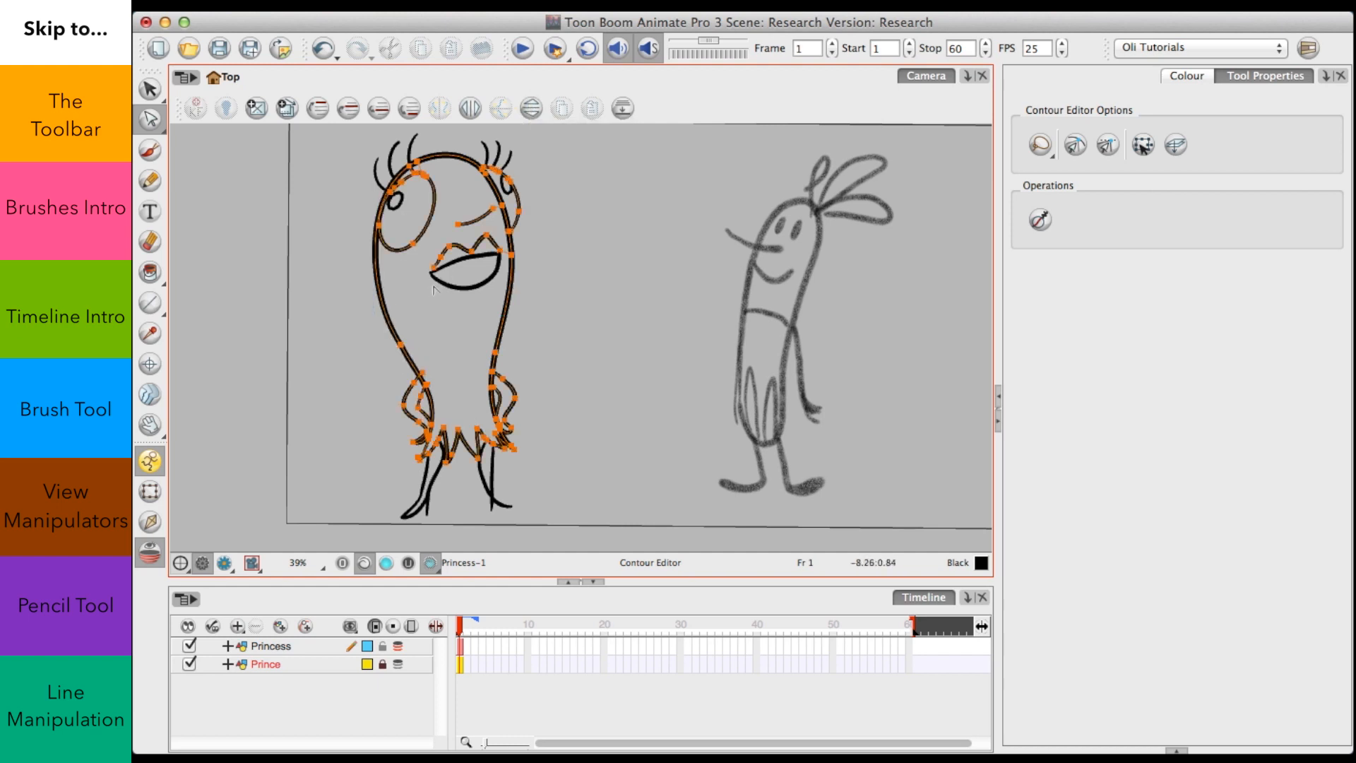
pyautogui.hotkey('ctrl', 'z')
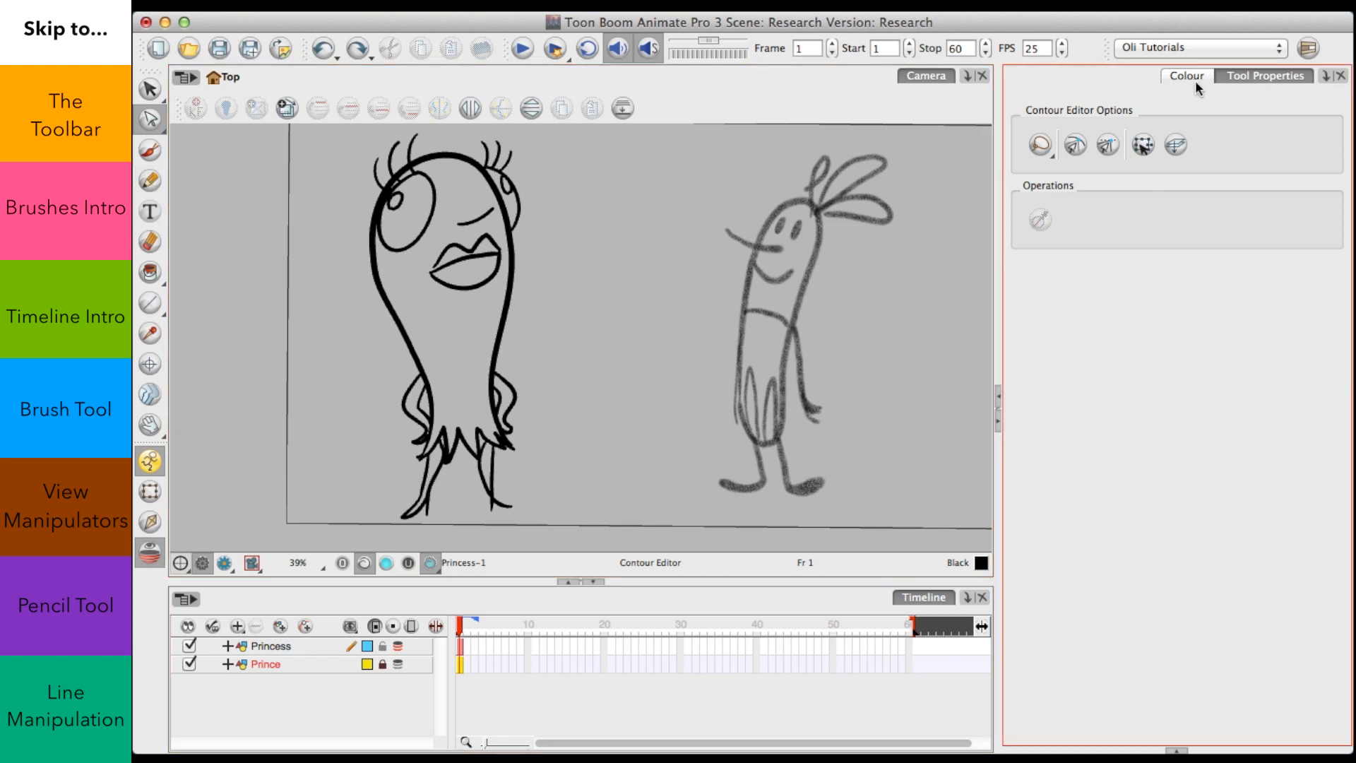
# Step: Draw an outstretched arm with an open hand from the body's right side on the Princess layer, using the Pencil tool at size 20
pyautogui.click(322, 646)
pyautogui.click(150, 181)
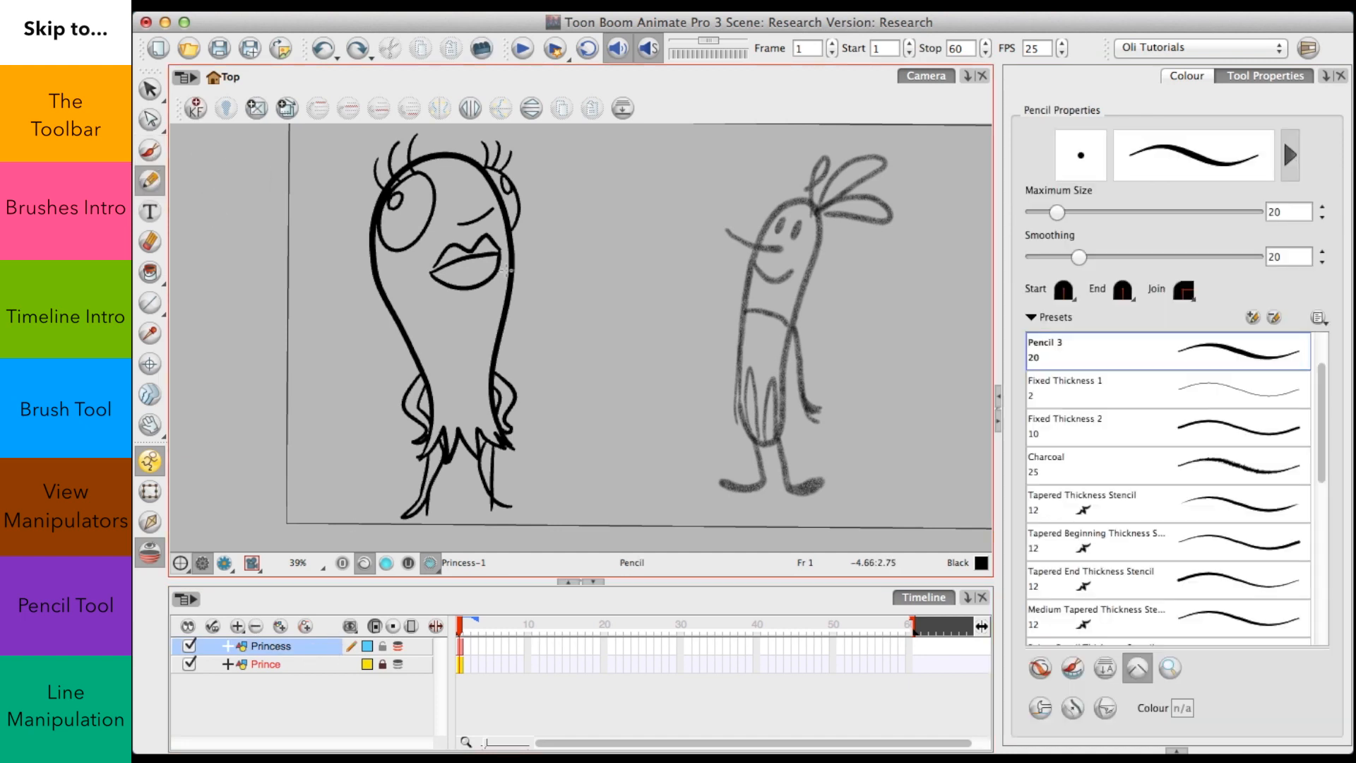
pyautogui.moveTo(504, 257); pyautogui.dragTo(597, 248)
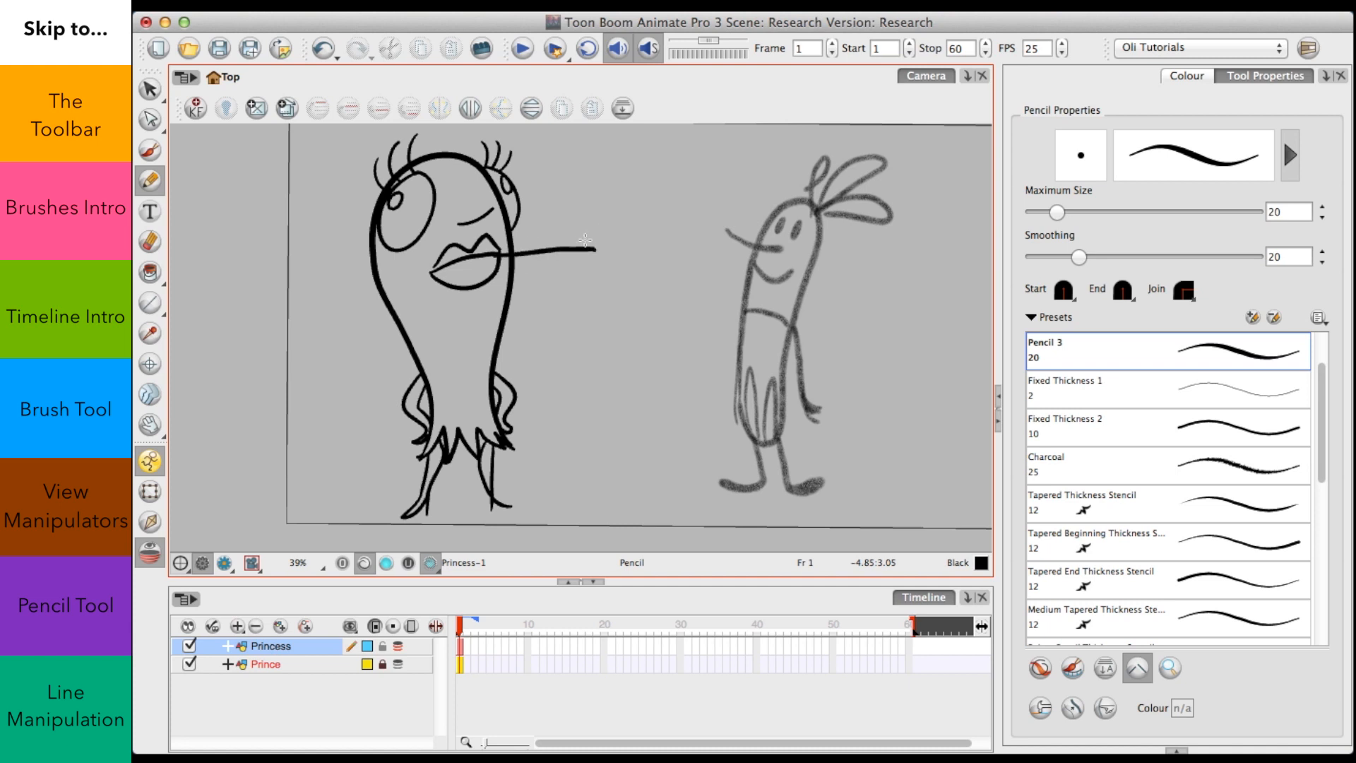
pyautogui.hotkey('ctrl', 'z')
pyautogui.moveTo(507, 291)
pyautogui.mouseDown()
pyautogui.moveTo(553, 291)
pyautogui.moveTo(558, 306)
pyautogui.moveTo(558, 291)
pyautogui.moveTo(561, 310)
pyautogui.mouseUp()
pyautogui.moveTo(549, 290)
pyautogui.mouseDown()
pyautogui.moveTo(584, 240)
pyautogui.moveTo(593, 274)
pyautogui.moveTo(629, 267)
pyautogui.moveTo(612, 282)
pyautogui.moveTo(632, 295)
pyautogui.moveTo(598, 299)
pyautogui.moveTo(632, 318)
pyautogui.moveTo(560, 319)
pyautogui.mouseUp()
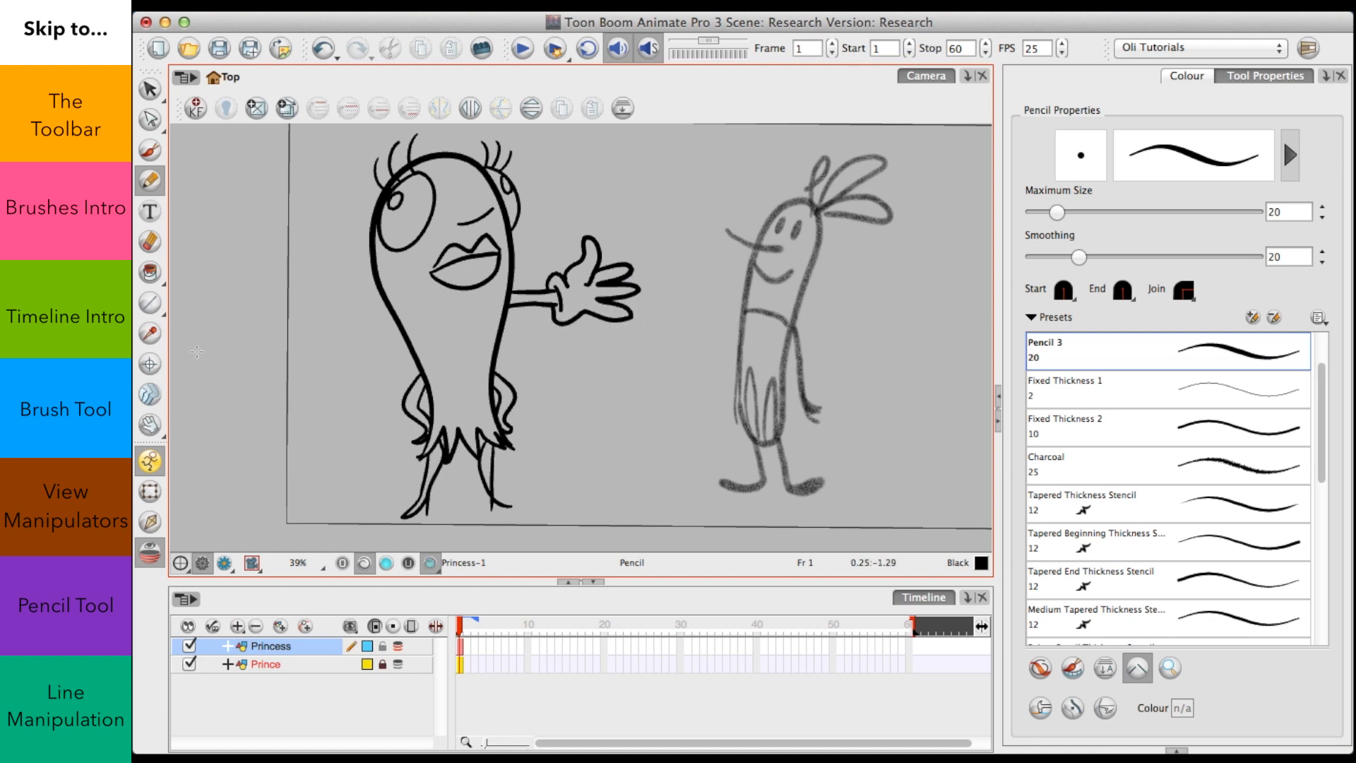
# Step: Select all the strokes of the outstretched arm and hand with the Select tool
pyautogui.hotkey('alt', 's')
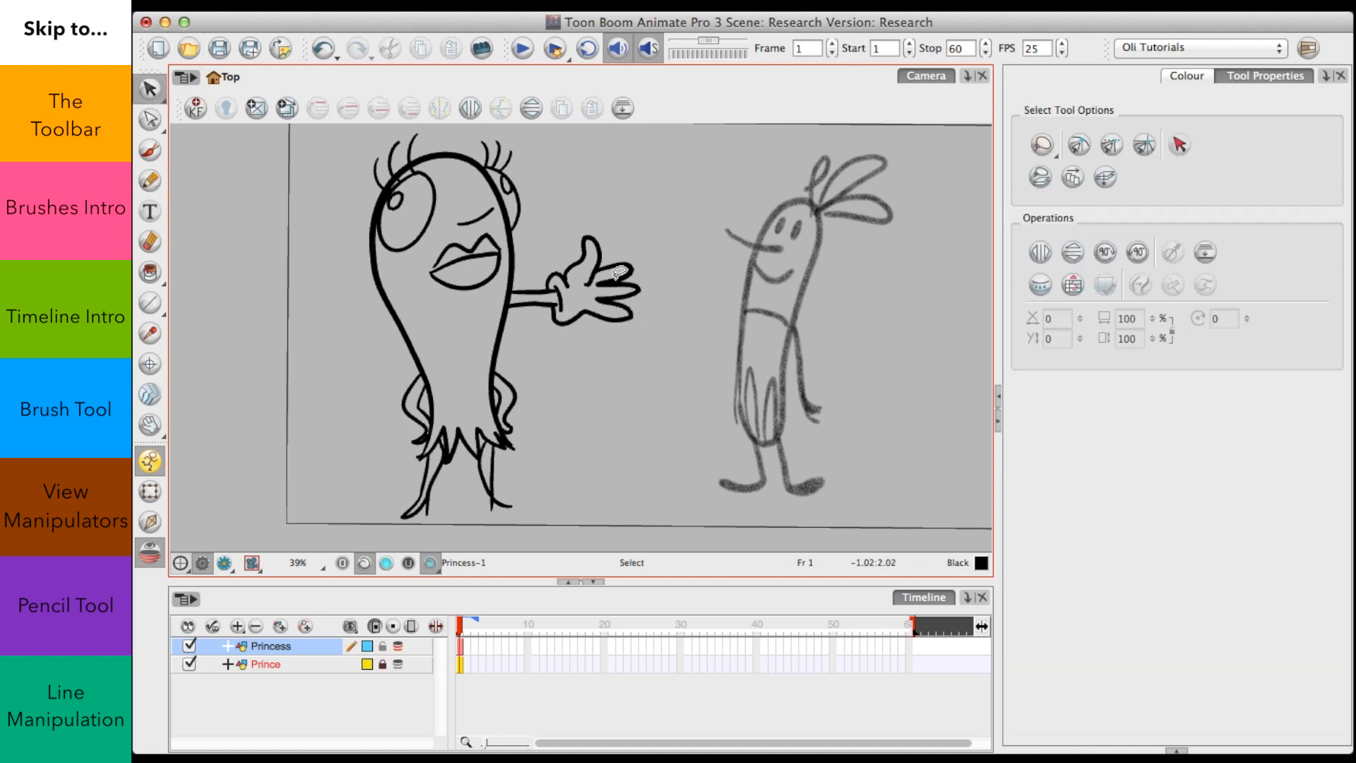
pyautogui.scroll(3, 620, 272)
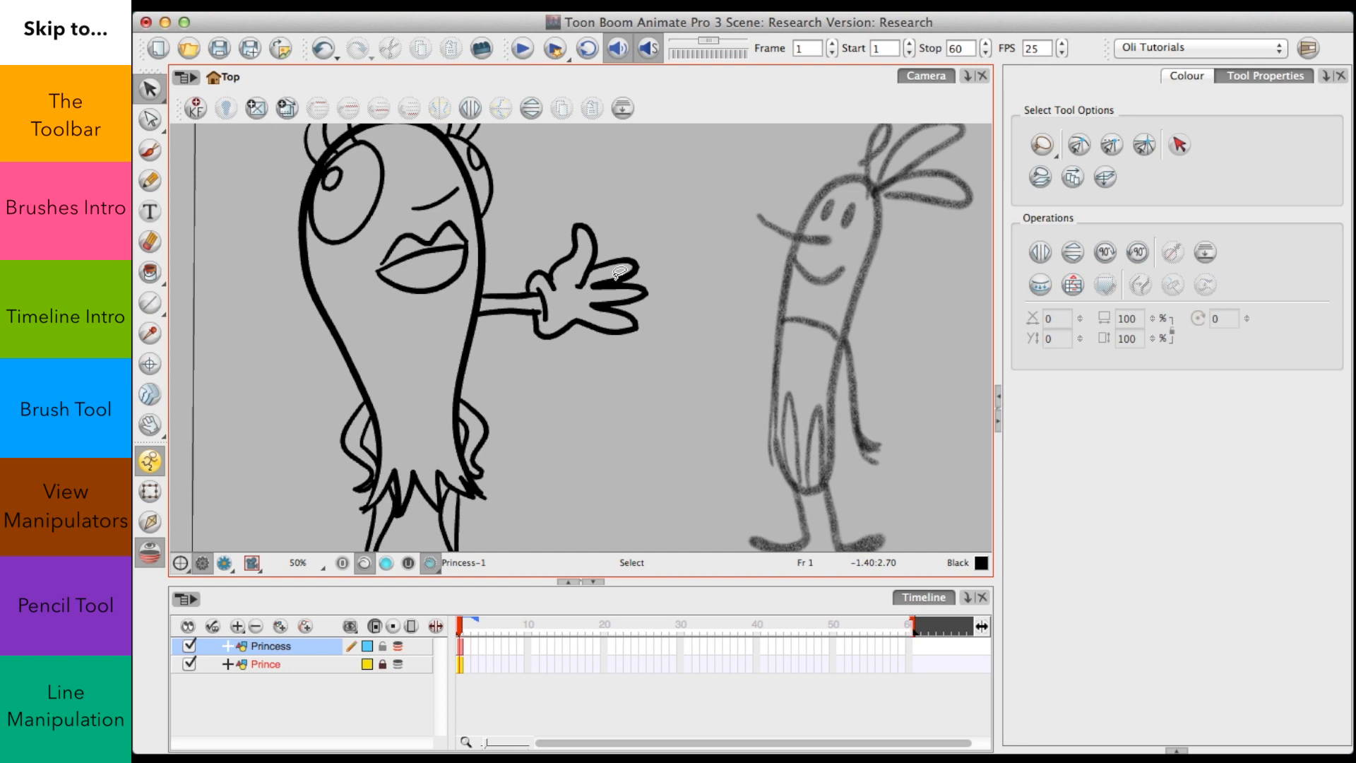
pyautogui.moveTo(659, 205)
pyautogui.mouseDown()
pyautogui.moveTo(651, 222)
pyautogui.moveTo(521, 254)
pyautogui.moveTo(657, 215)
pyautogui.mouseUp()
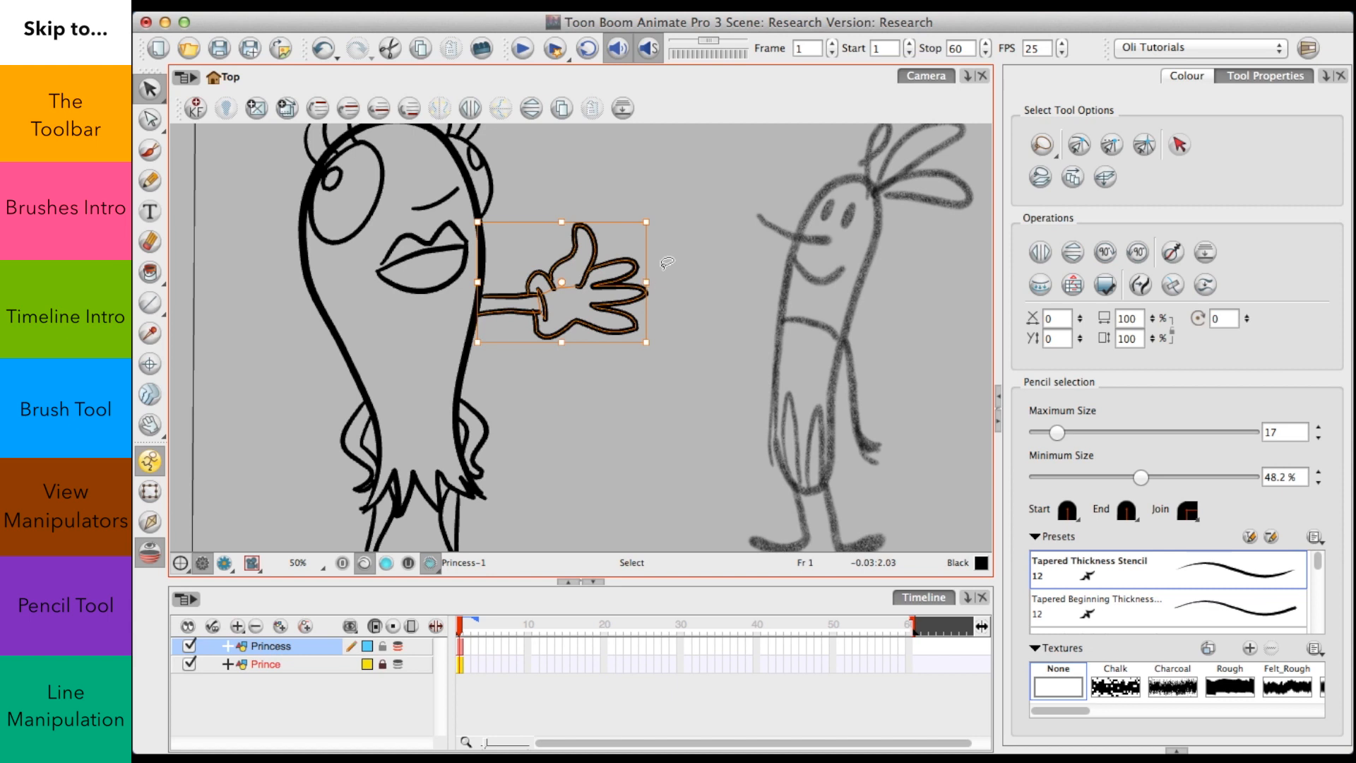
pyautogui.scroll(-3, 666, 263)
pyautogui.hscroll(3, 666, 262)
pyautogui.scroll(3, 666, 263)
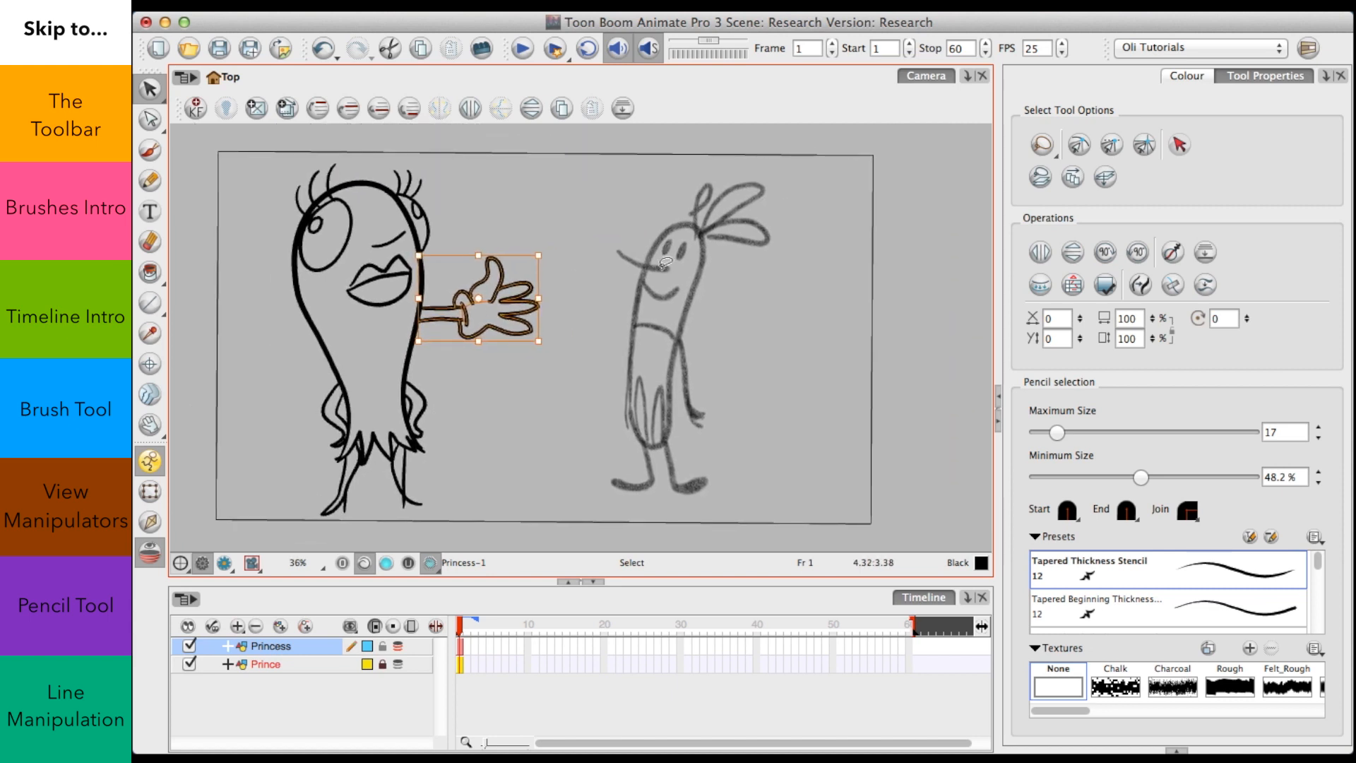
pyautogui.scroll(-2, 667, 262)
pyautogui.hscroll(-2, 666, 263)
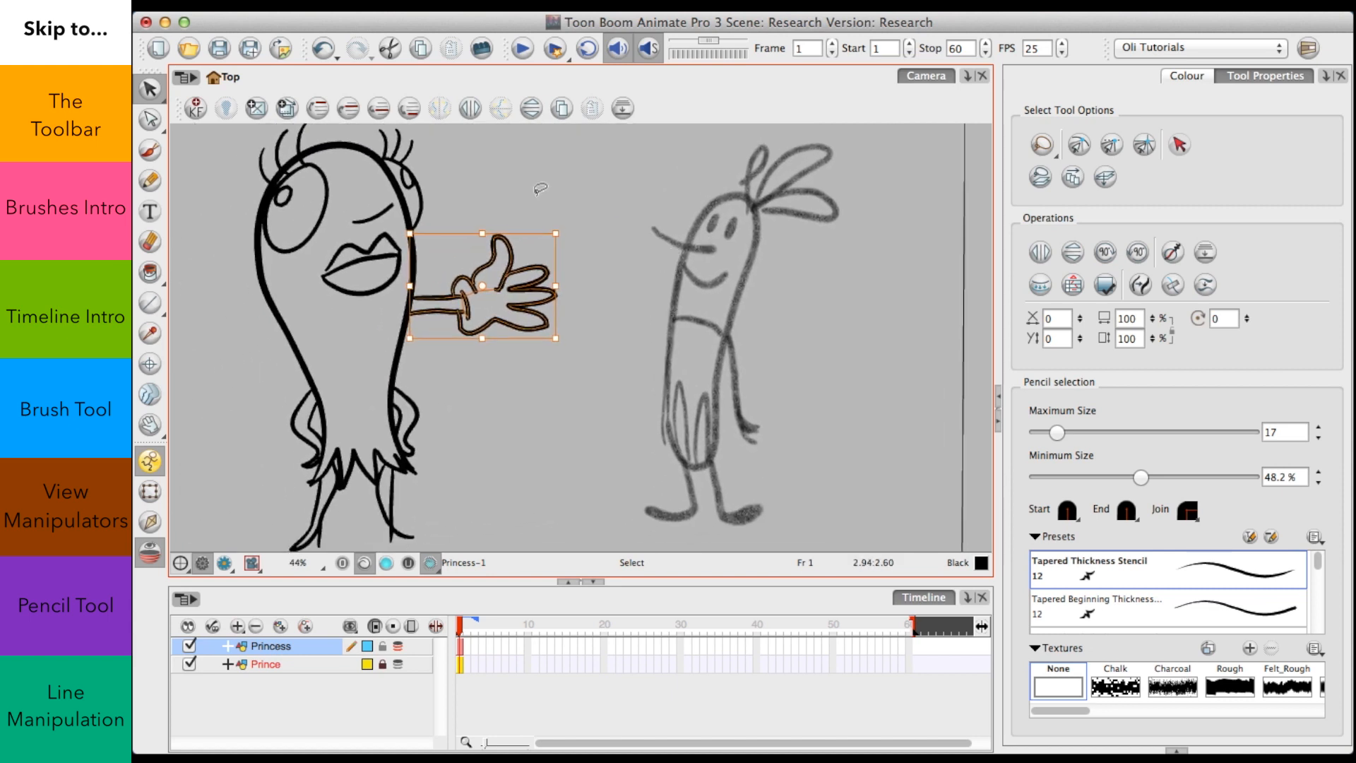
# Step: Lengthen the arm slightly toward the Prince and rotate it upward about a pivot placed at the shoulder
pyautogui.moveTo(557, 286)
pyautogui.mouseDown()
pyautogui.moveTo(609, 290)
pyautogui.moveTo(572, 287)
pyautogui.mouseUp()
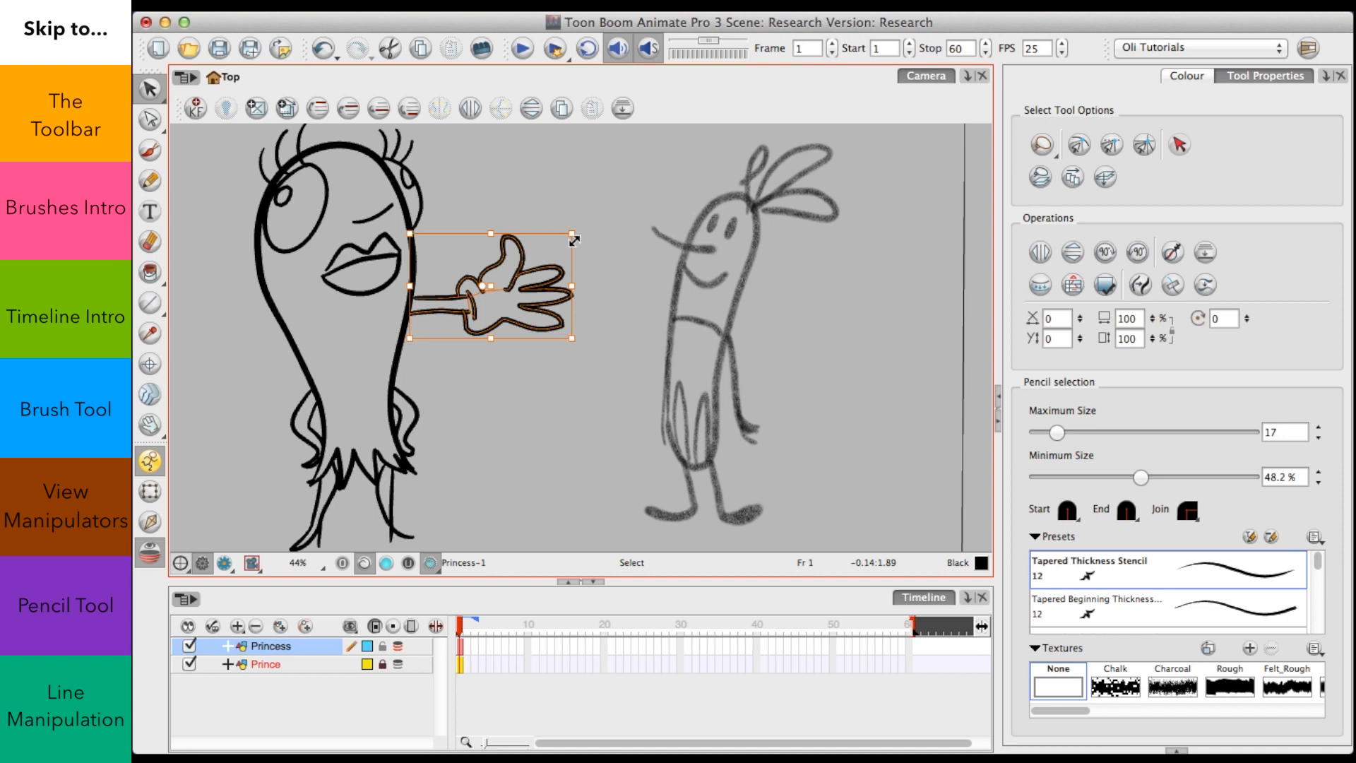
pyautogui.moveTo(484, 285); pyautogui.dragTo(411, 306)
pyautogui.moveTo(581, 231); pyautogui.dragTo(530, 139)
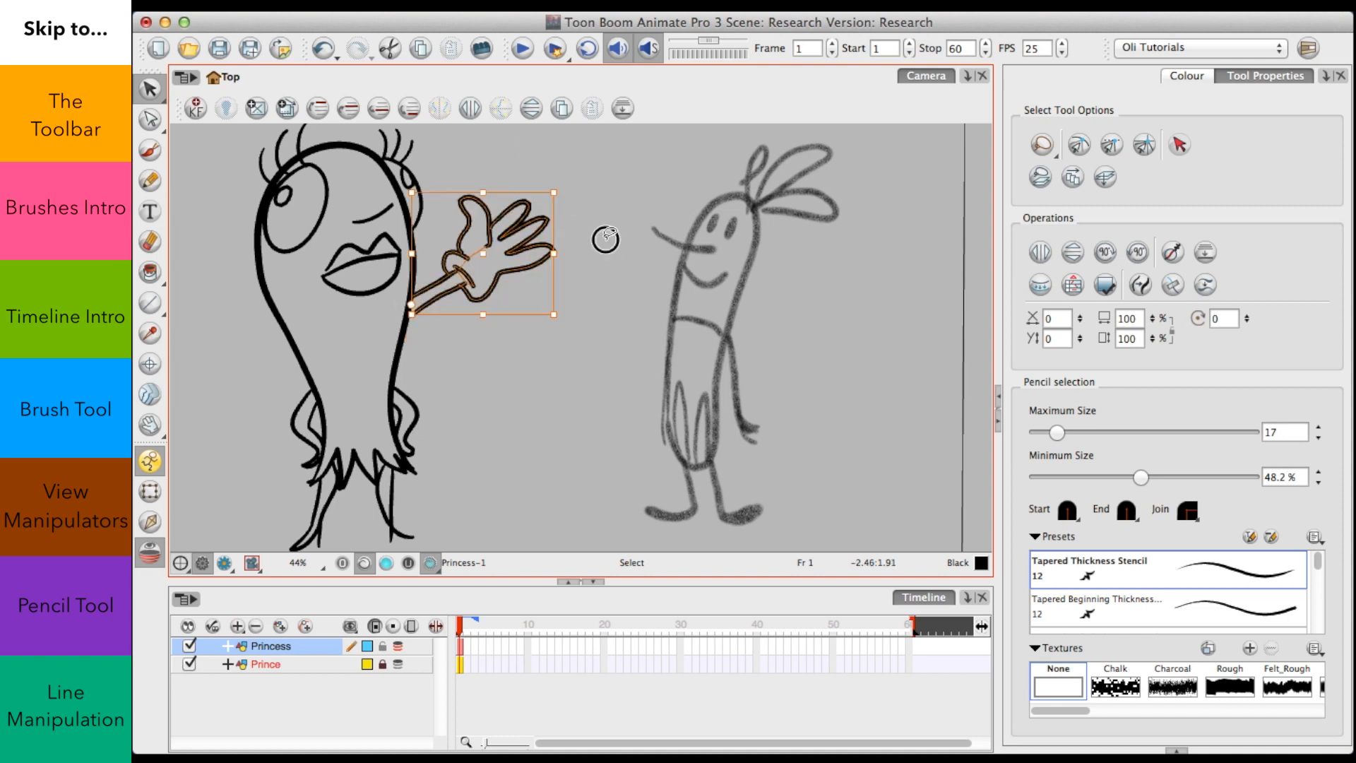
# Step: Try rotating the arm and hand downward about a pivot placed near the wrist
pyautogui.click(606, 236)
pyautogui.moveTo(544, 308)
pyautogui.mouseDown()
pyautogui.moveTo(450, 255)
pyautogui.moveTo(554, 194)
pyautogui.moveTo(444, 264)
pyautogui.mouseUp()
pyautogui.moveTo(574, 203); pyautogui.dragTo(495, 339)
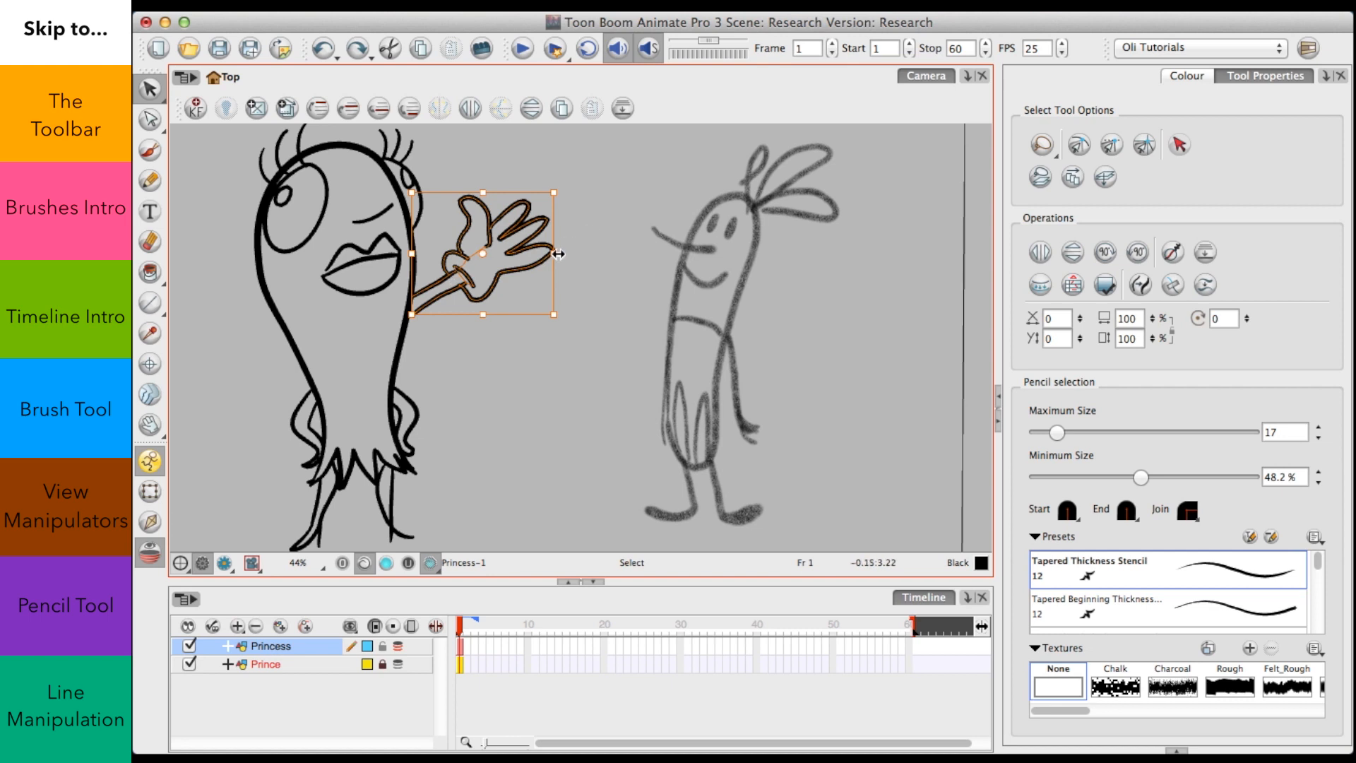
# Step: Try stretching the arm toward the Prince and skewing it upward, and undo these transformations
pyautogui.moveTo(554, 253); pyautogui.dragTo(626, 253)
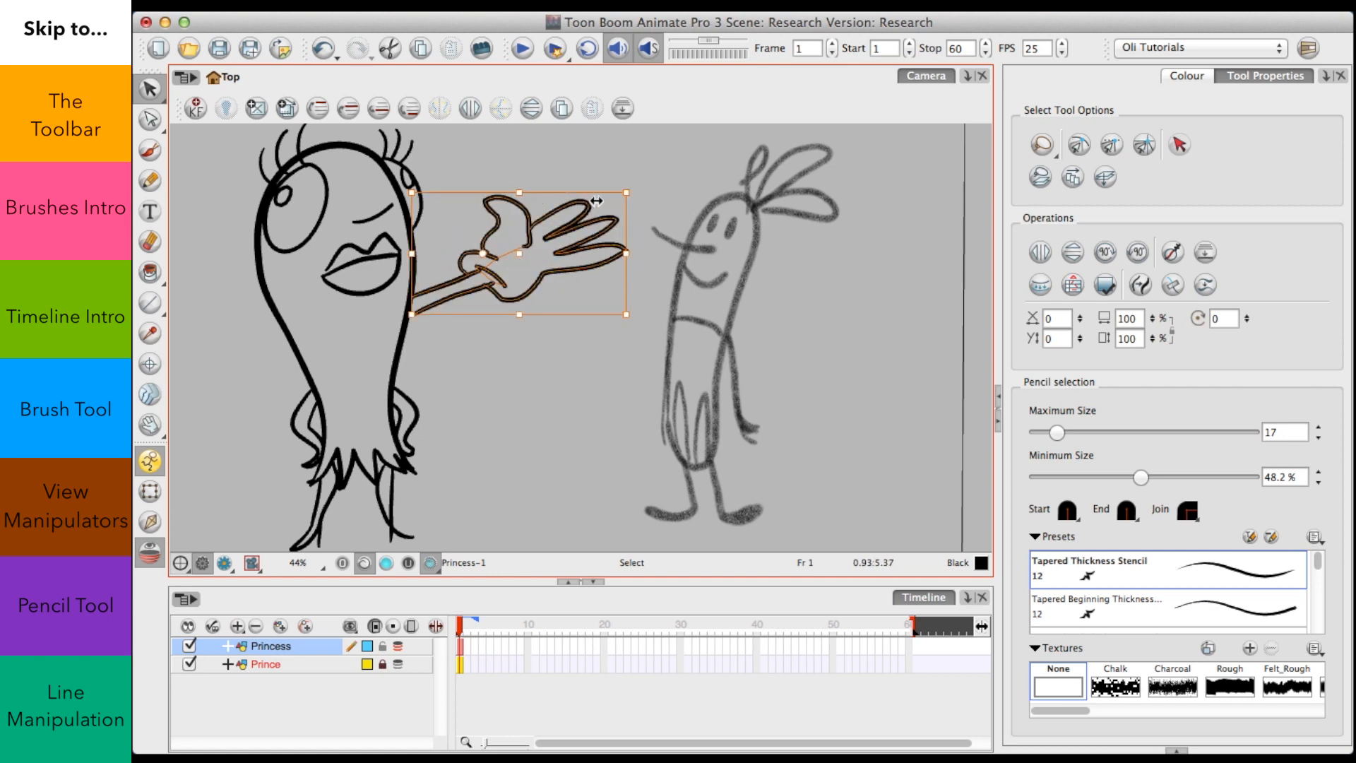
pyautogui.moveTo(552, 190); pyautogui.dragTo(607, 182)
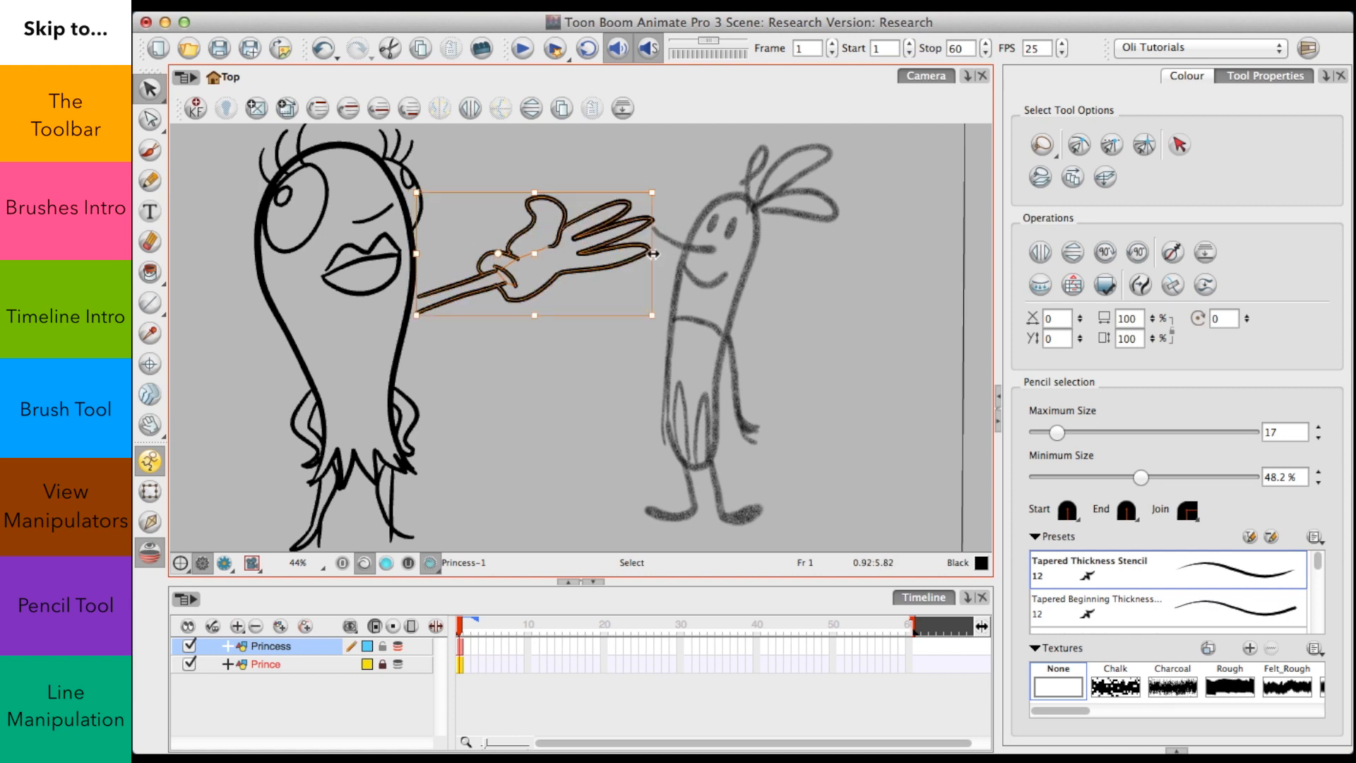
pyautogui.moveTo(652, 273)
pyautogui.mouseDown()
pyautogui.moveTo(645, 221)
pyautogui.moveTo(649, 242)
pyautogui.mouseUp()
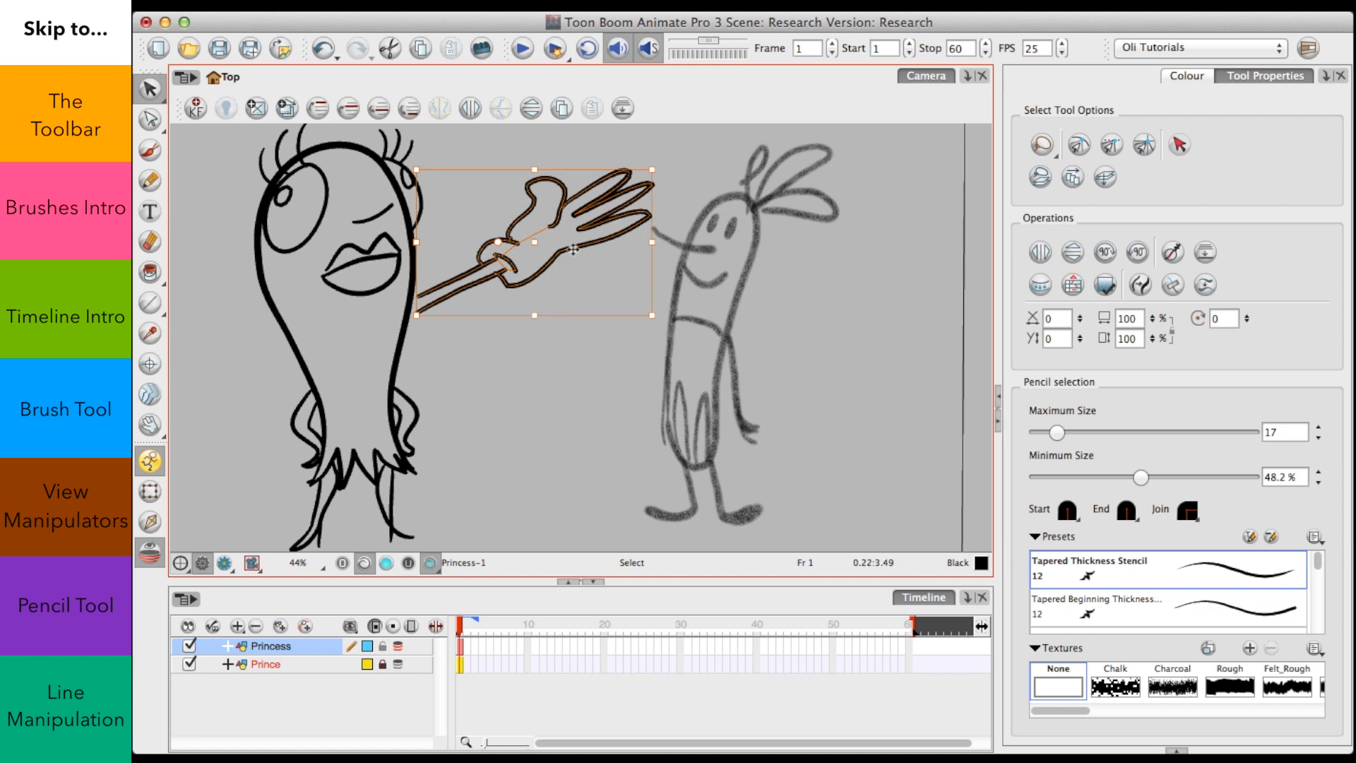
pyautogui.press('super+z')
pyautogui.press('super+z')
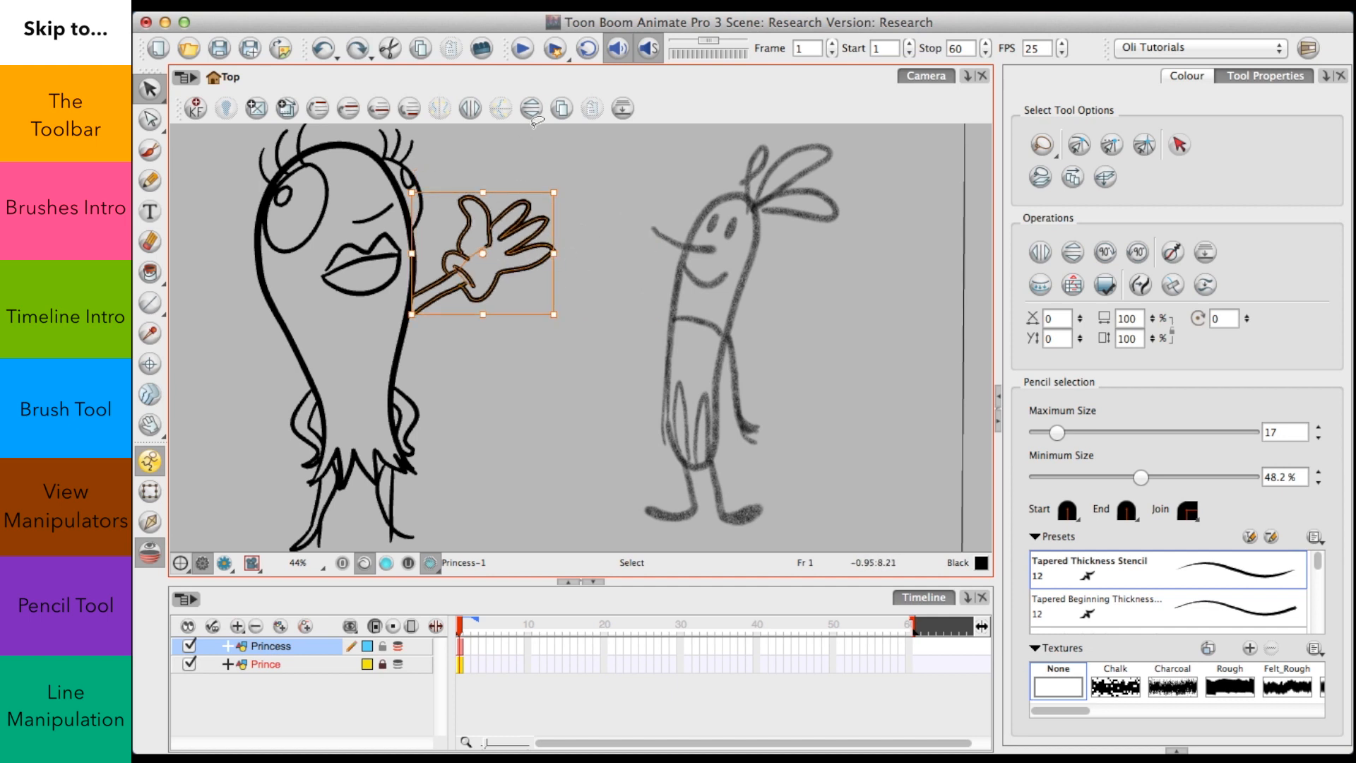
# Step: Stretch the Princess's selected arm and hand lengthwise along the arm's own direction, away from her body
pyautogui.moveTo(580, 286)
pyautogui.mouseDown()
pyautogui.moveTo(469, 339)
pyautogui.moveTo(544, 188)
pyautogui.moveTo(571, 281)
pyautogui.mouseUp()
pyautogui.press('c')
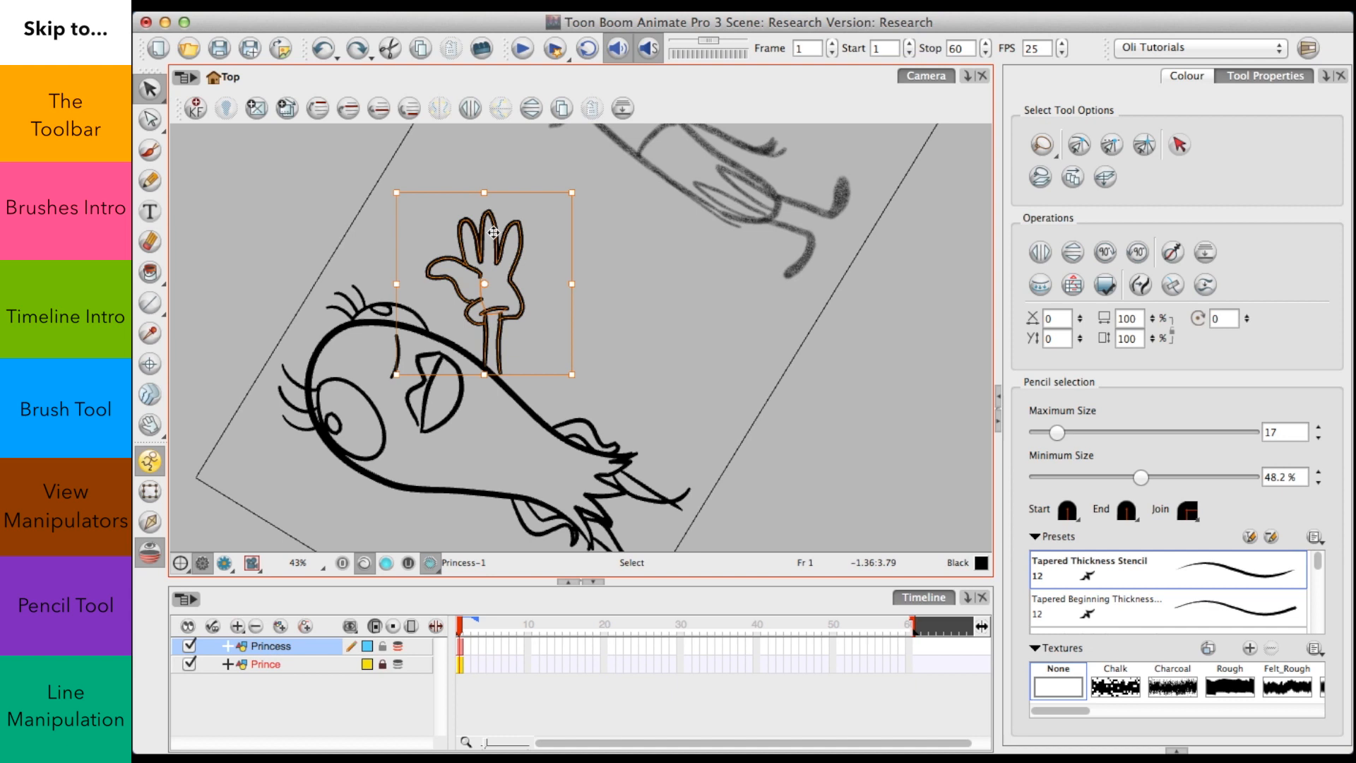
pyautogui.scroll(3, 494, 233)
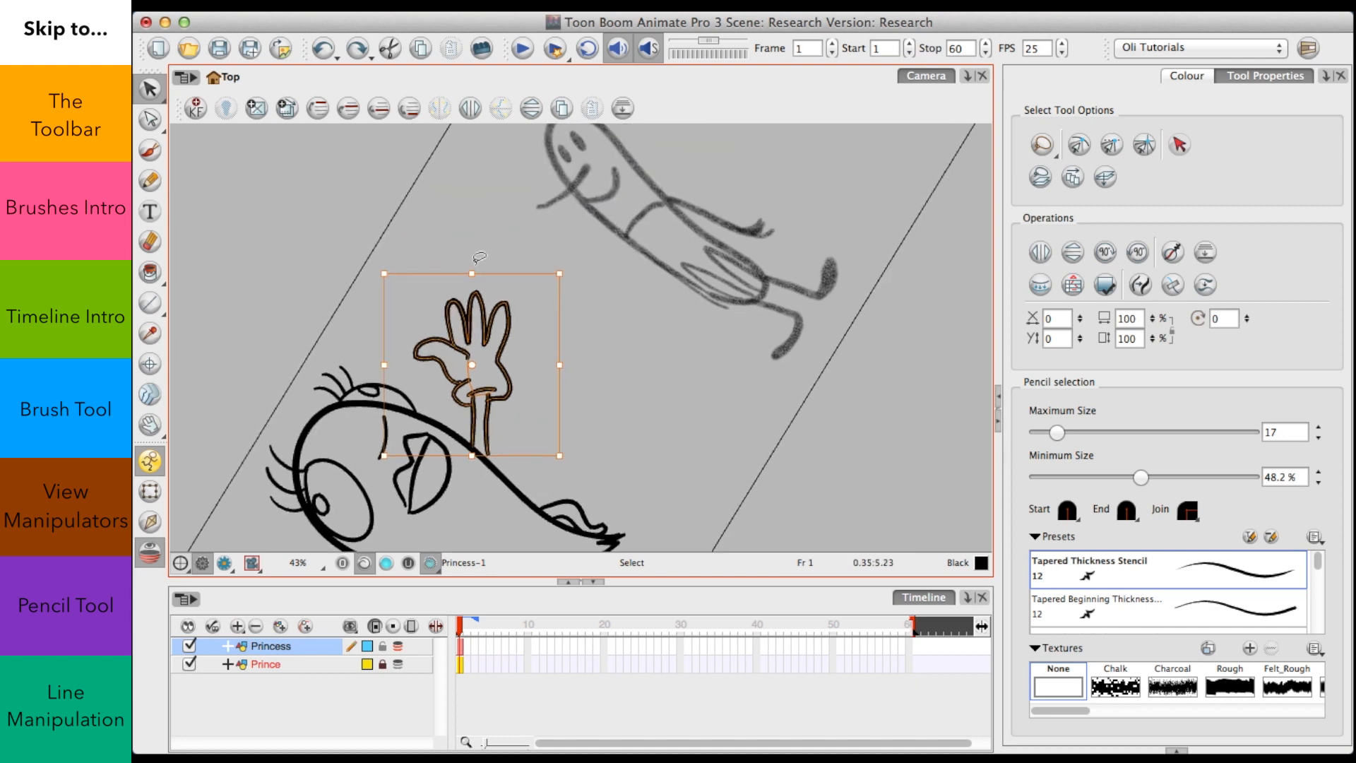
pyautogui.moveTo(480, 257); pyautogui.dragTo(472, 197)
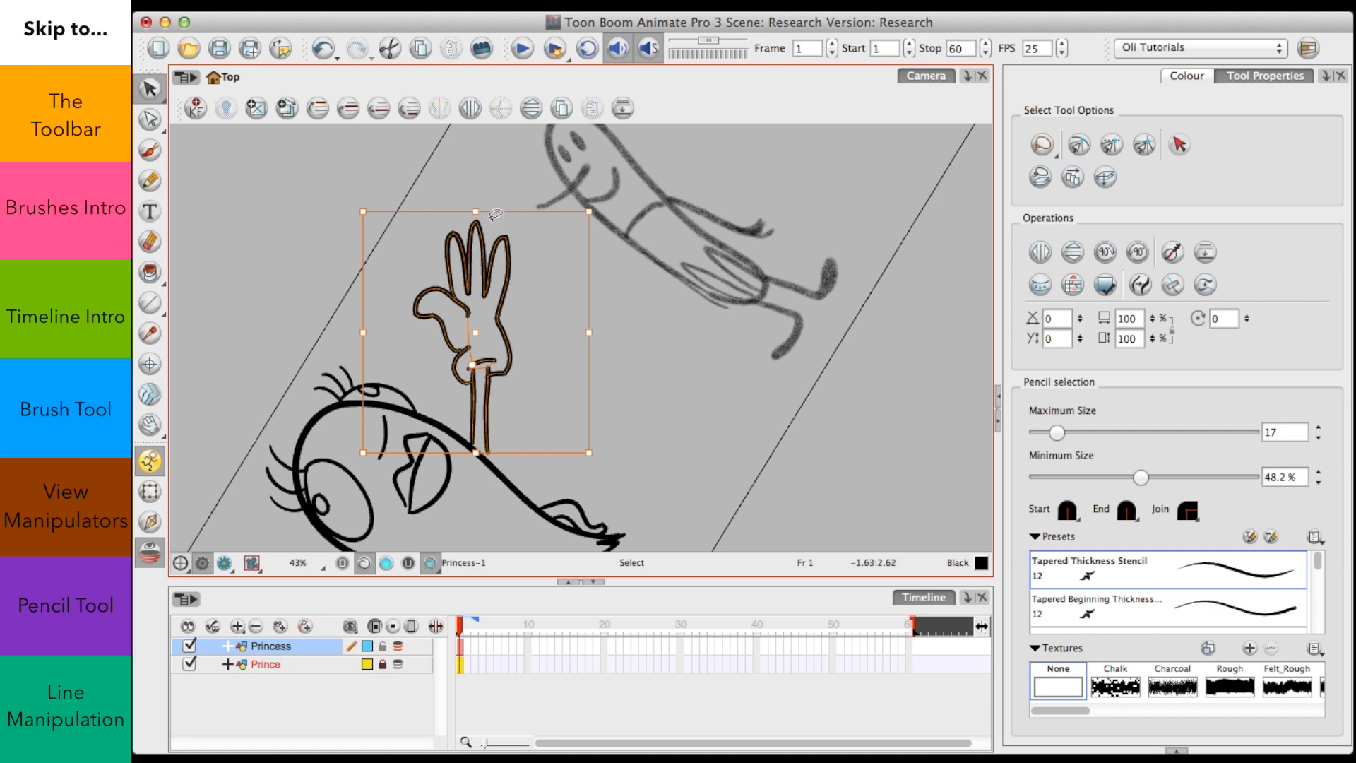
# Step: Shorten only the hand back to natural proportions, and extend the two forearm lines to meet the wrist
pyautogui.moveTo(492, 171)
pyautogui.mouseDown()
pyautogui.moveTo(419, 310)
pyautogui.moveTo(454, 379)
pyautogui.moveTo(477, 353)
pyautogui.moveTo(511, 381)
pyautogui.moveTo(520, 130)
pyautogui.moveTo(429, 347)
pyautogui.moveTo(470, 371)
pyautogui.moveTo(534, 328)
pyautogui.mouseUp()
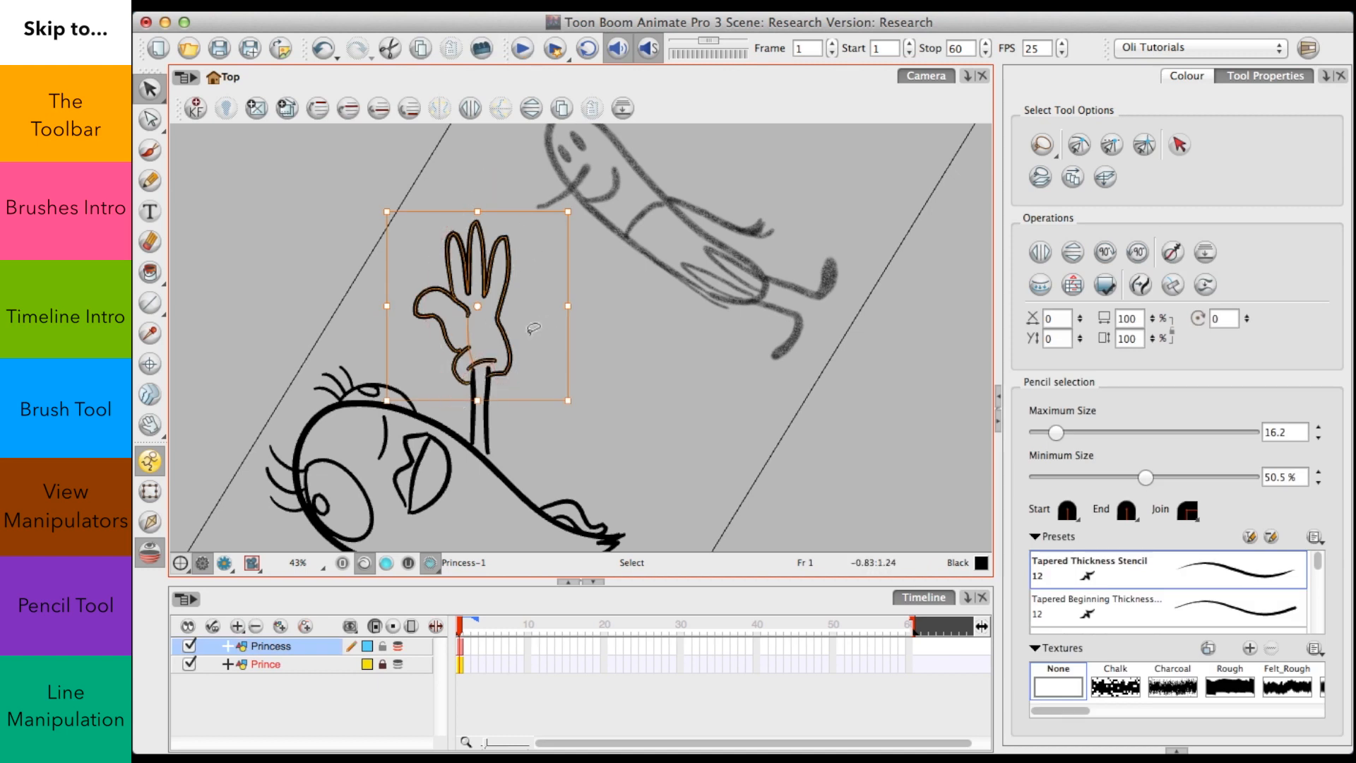
pyautogui.click(469, 396)
pyautogui.moveTo(483, 362); pyautogui.dragTo(484, 319)
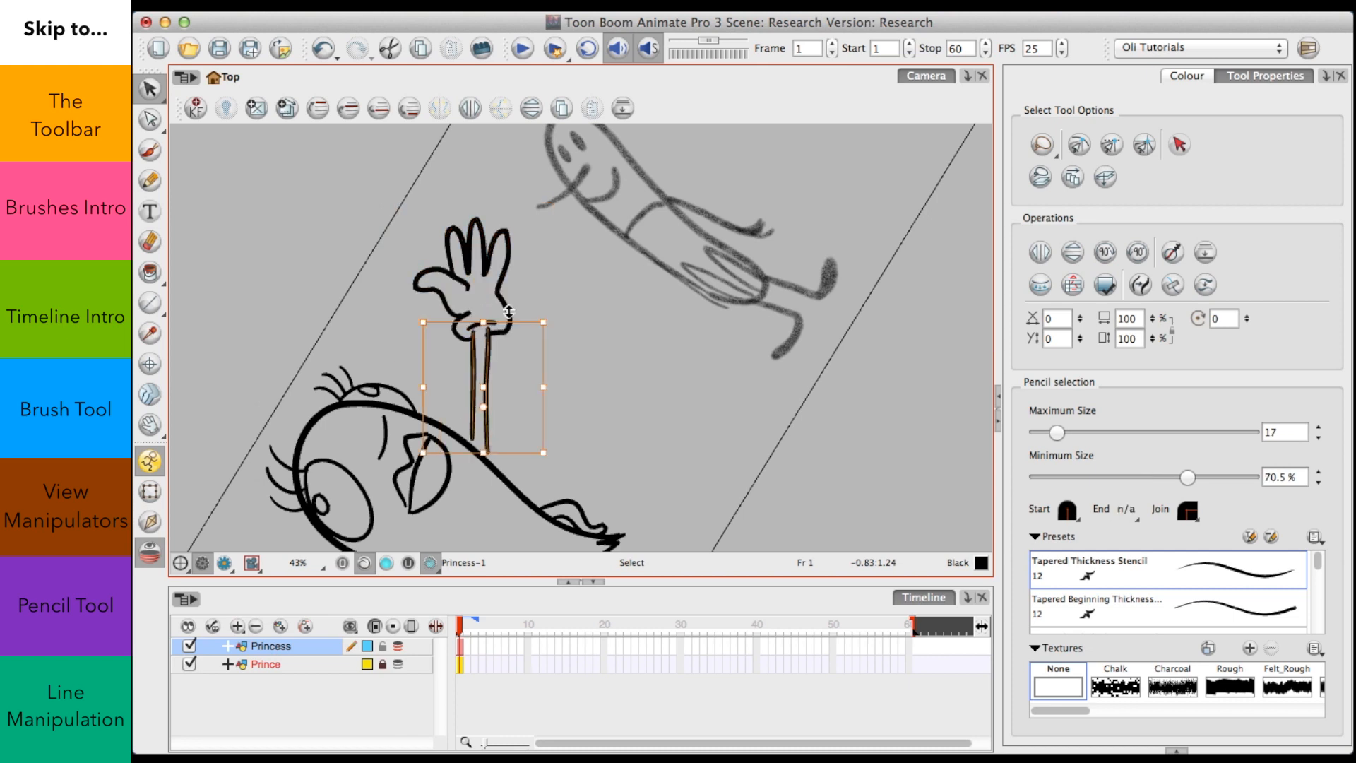
pyautogui.click(574, 382)
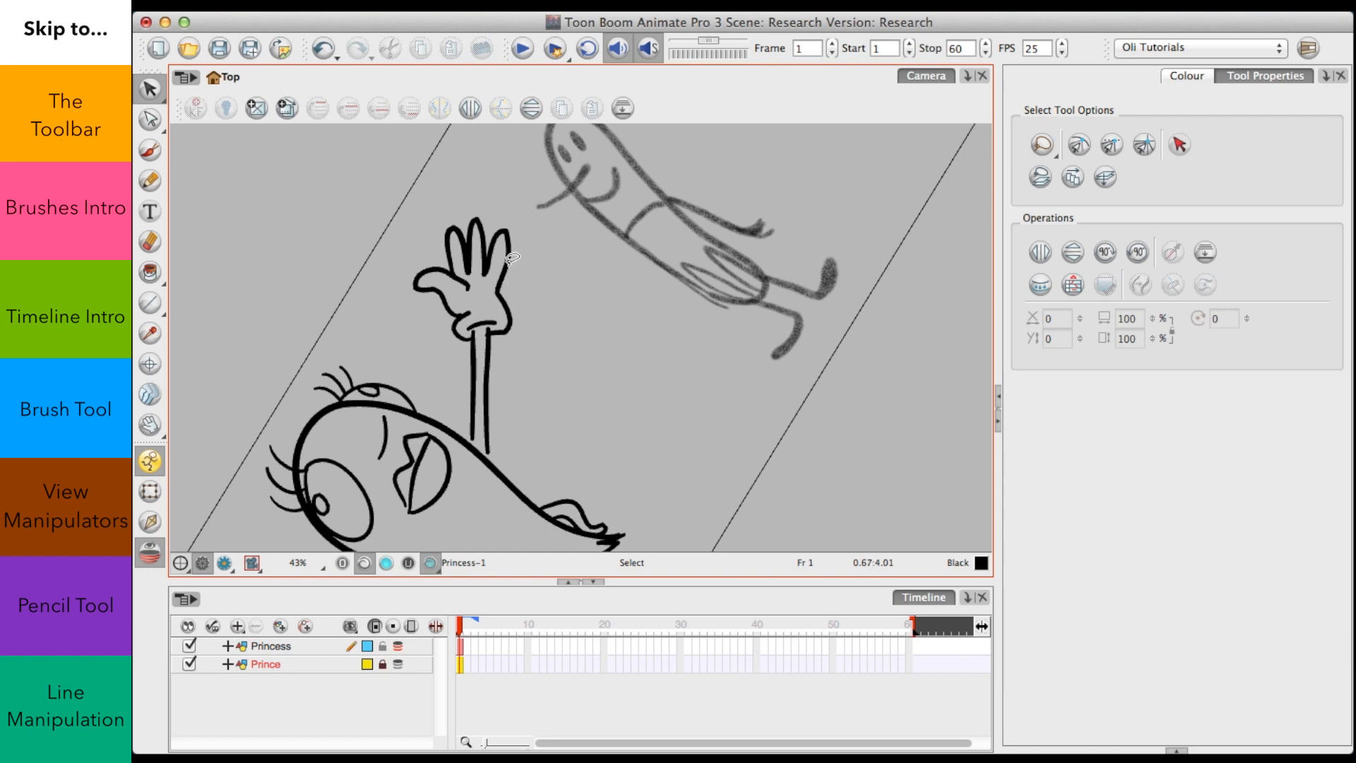
pyautogui.hotkey('shift', 'm')
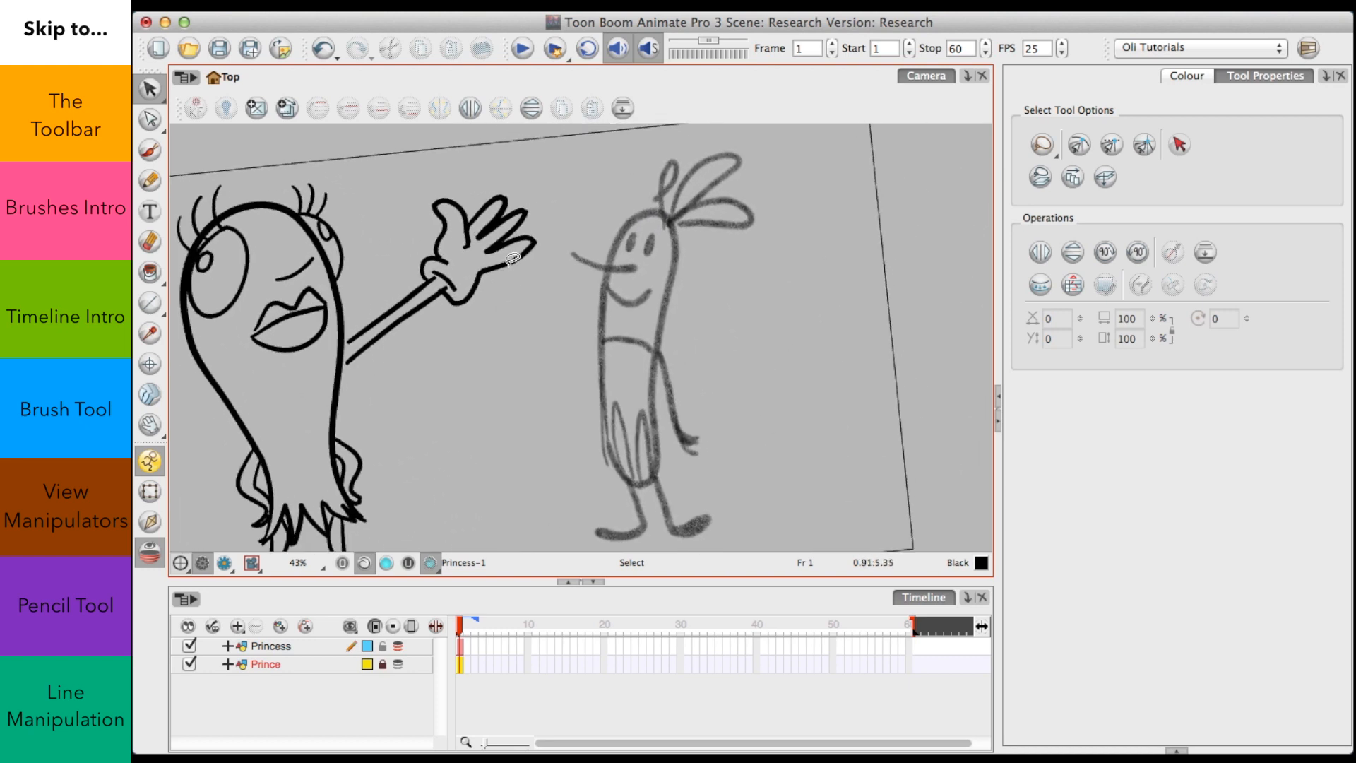